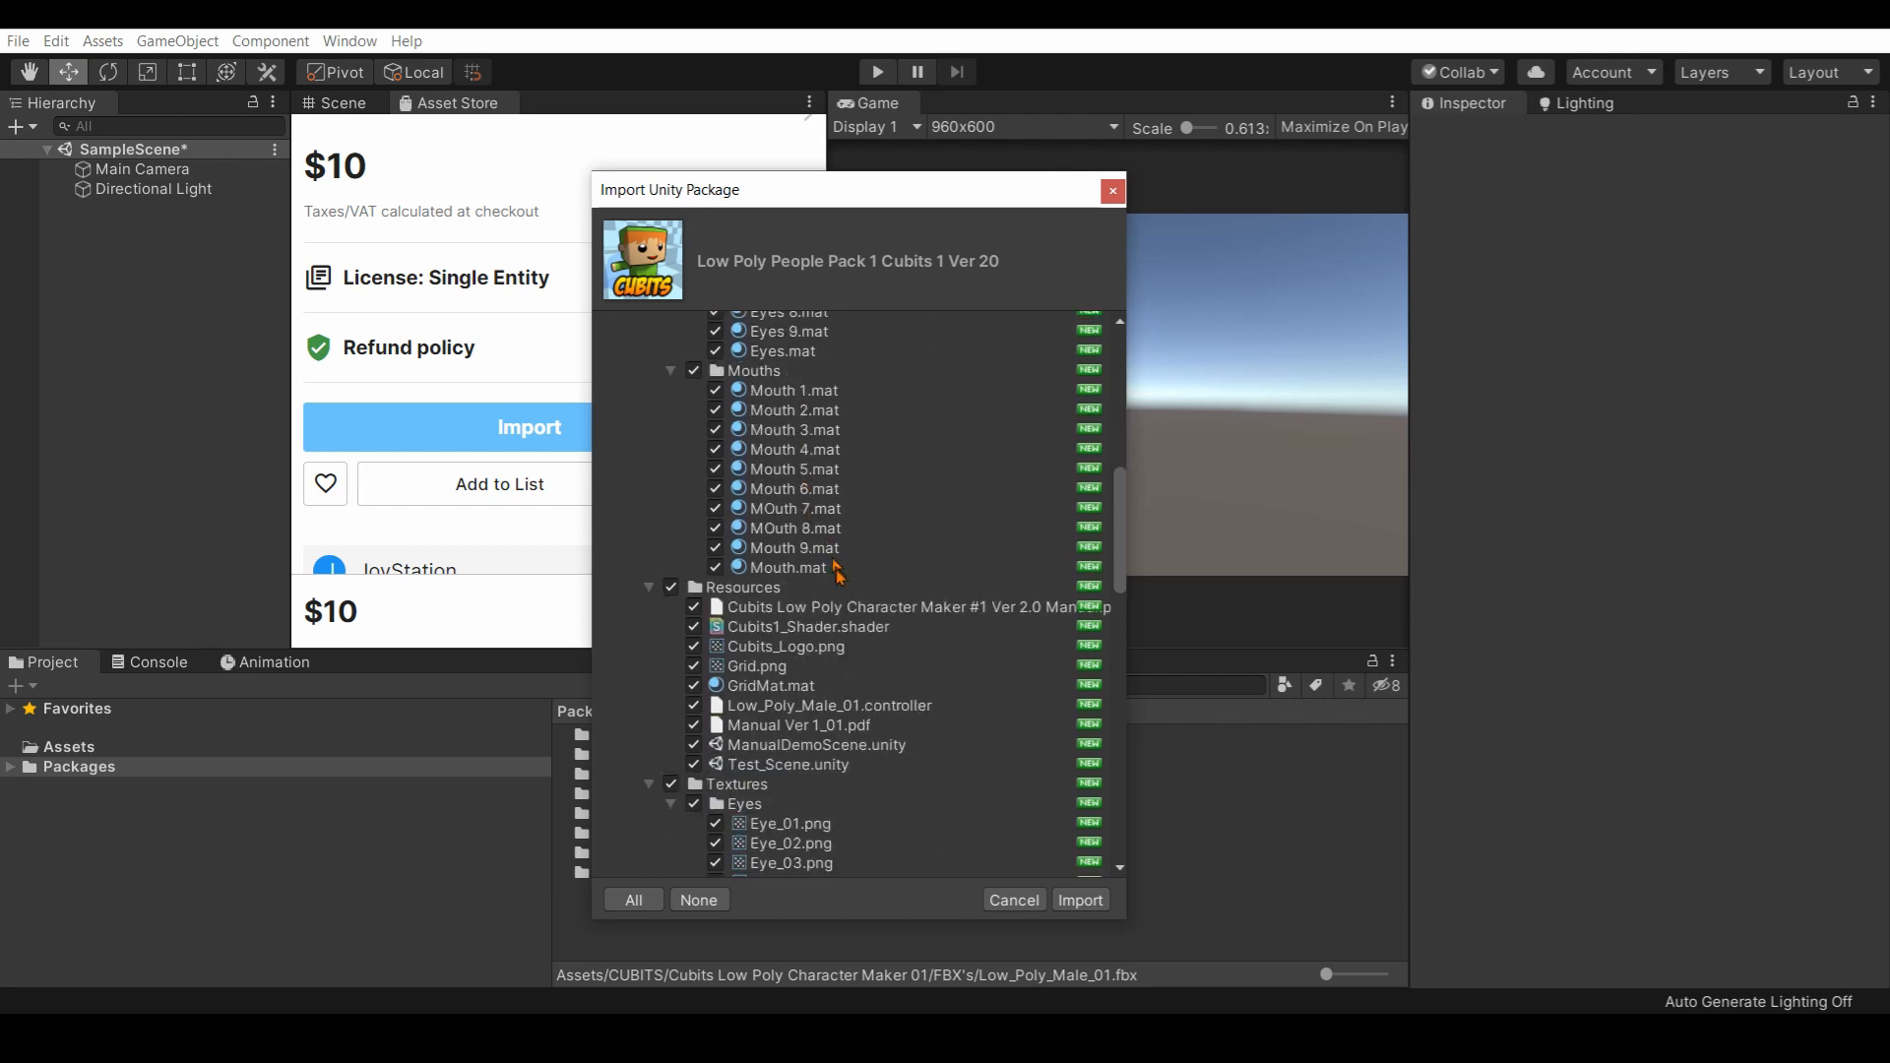
Import all assets of the Low Poly People Pack 1 Cubits 1 package, select its Cubits Low Poly Character Maker 01 folder and return to the Scene view.
scroll(906, 614, down, 8)
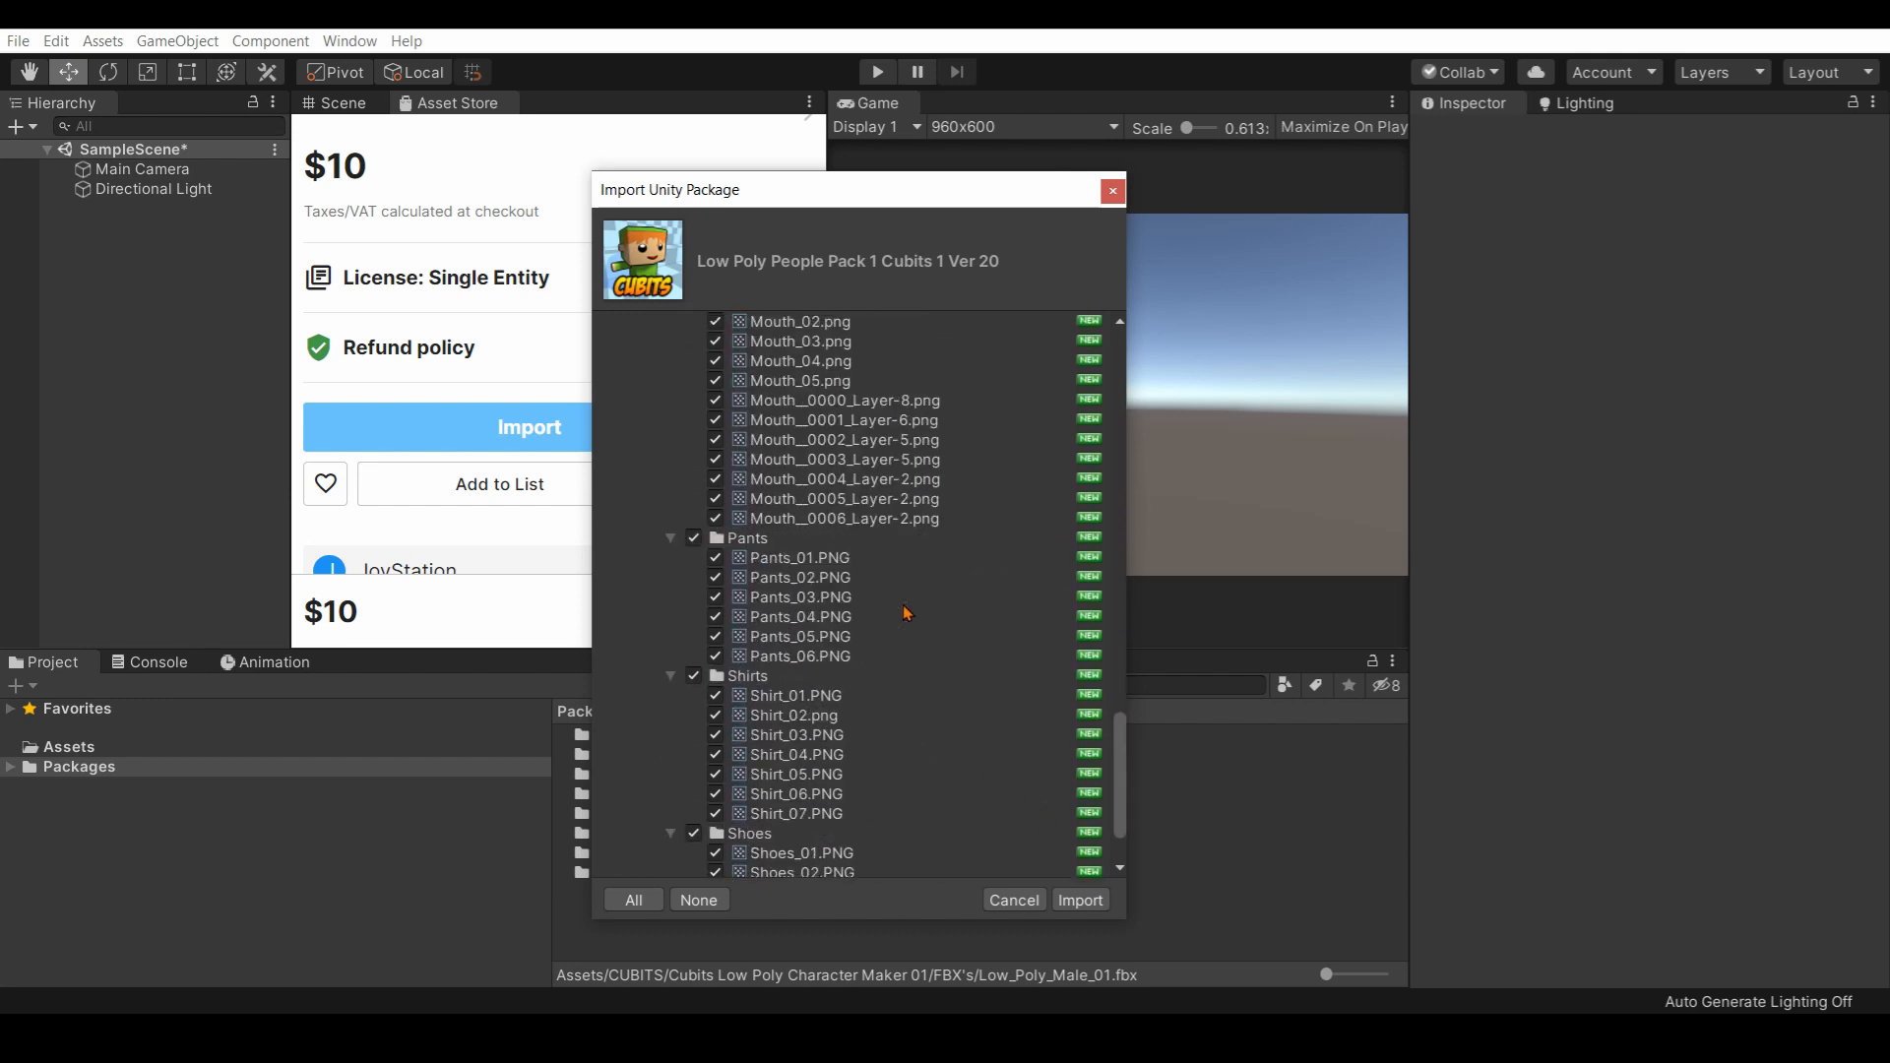
click(1080, 901)
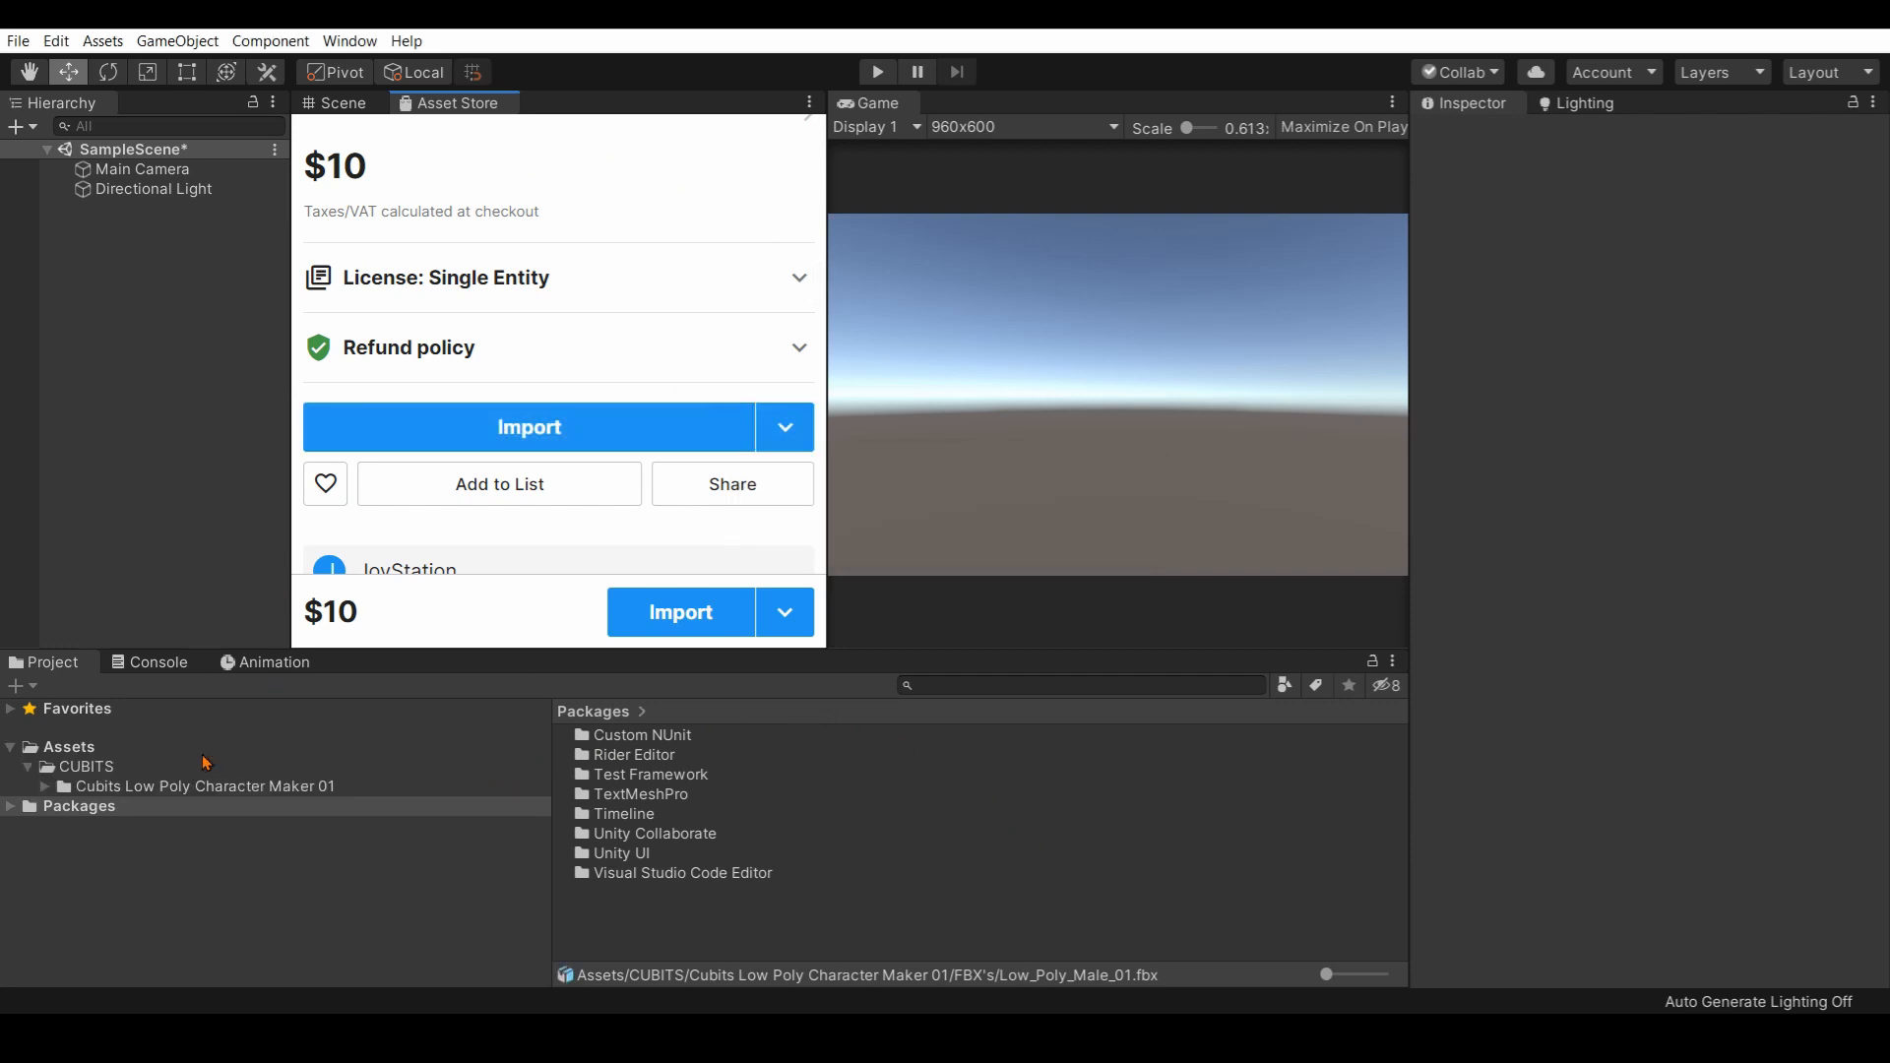
click(192, 787)
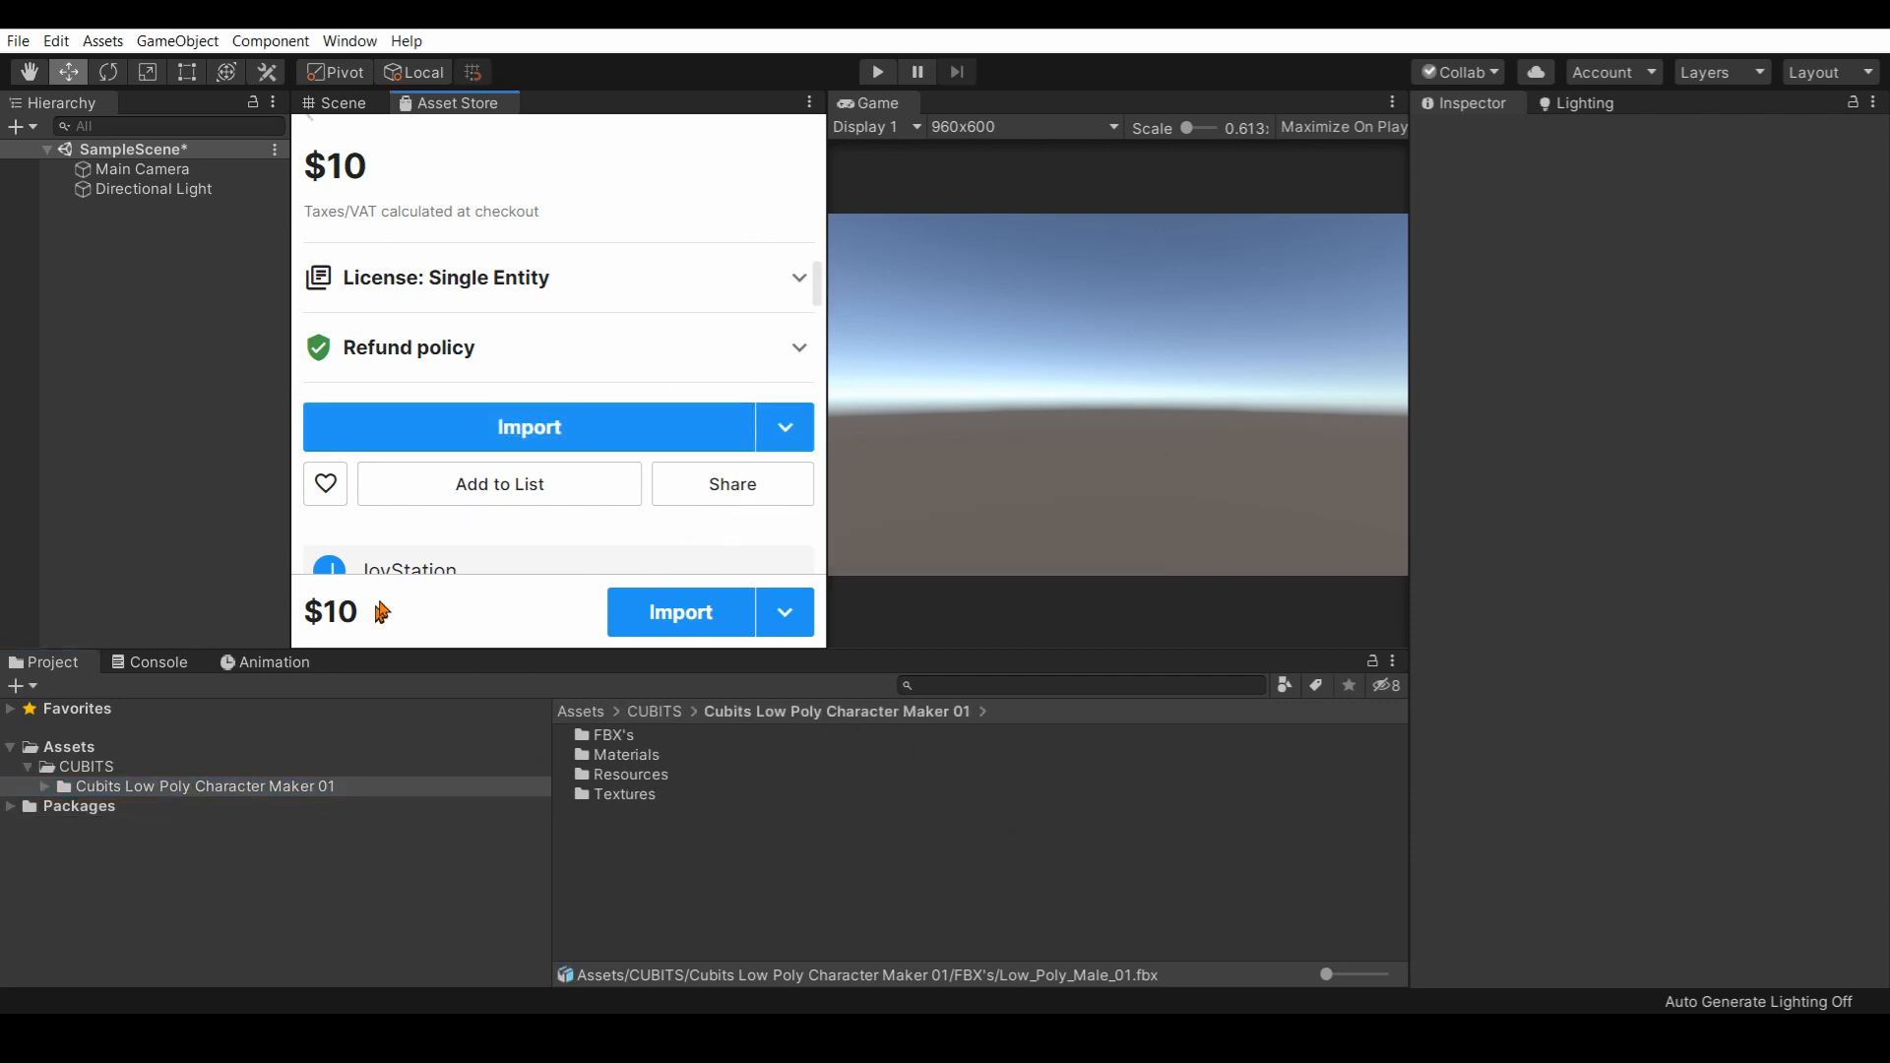
scroll(807, 123, up, 3)
click(354, 104)
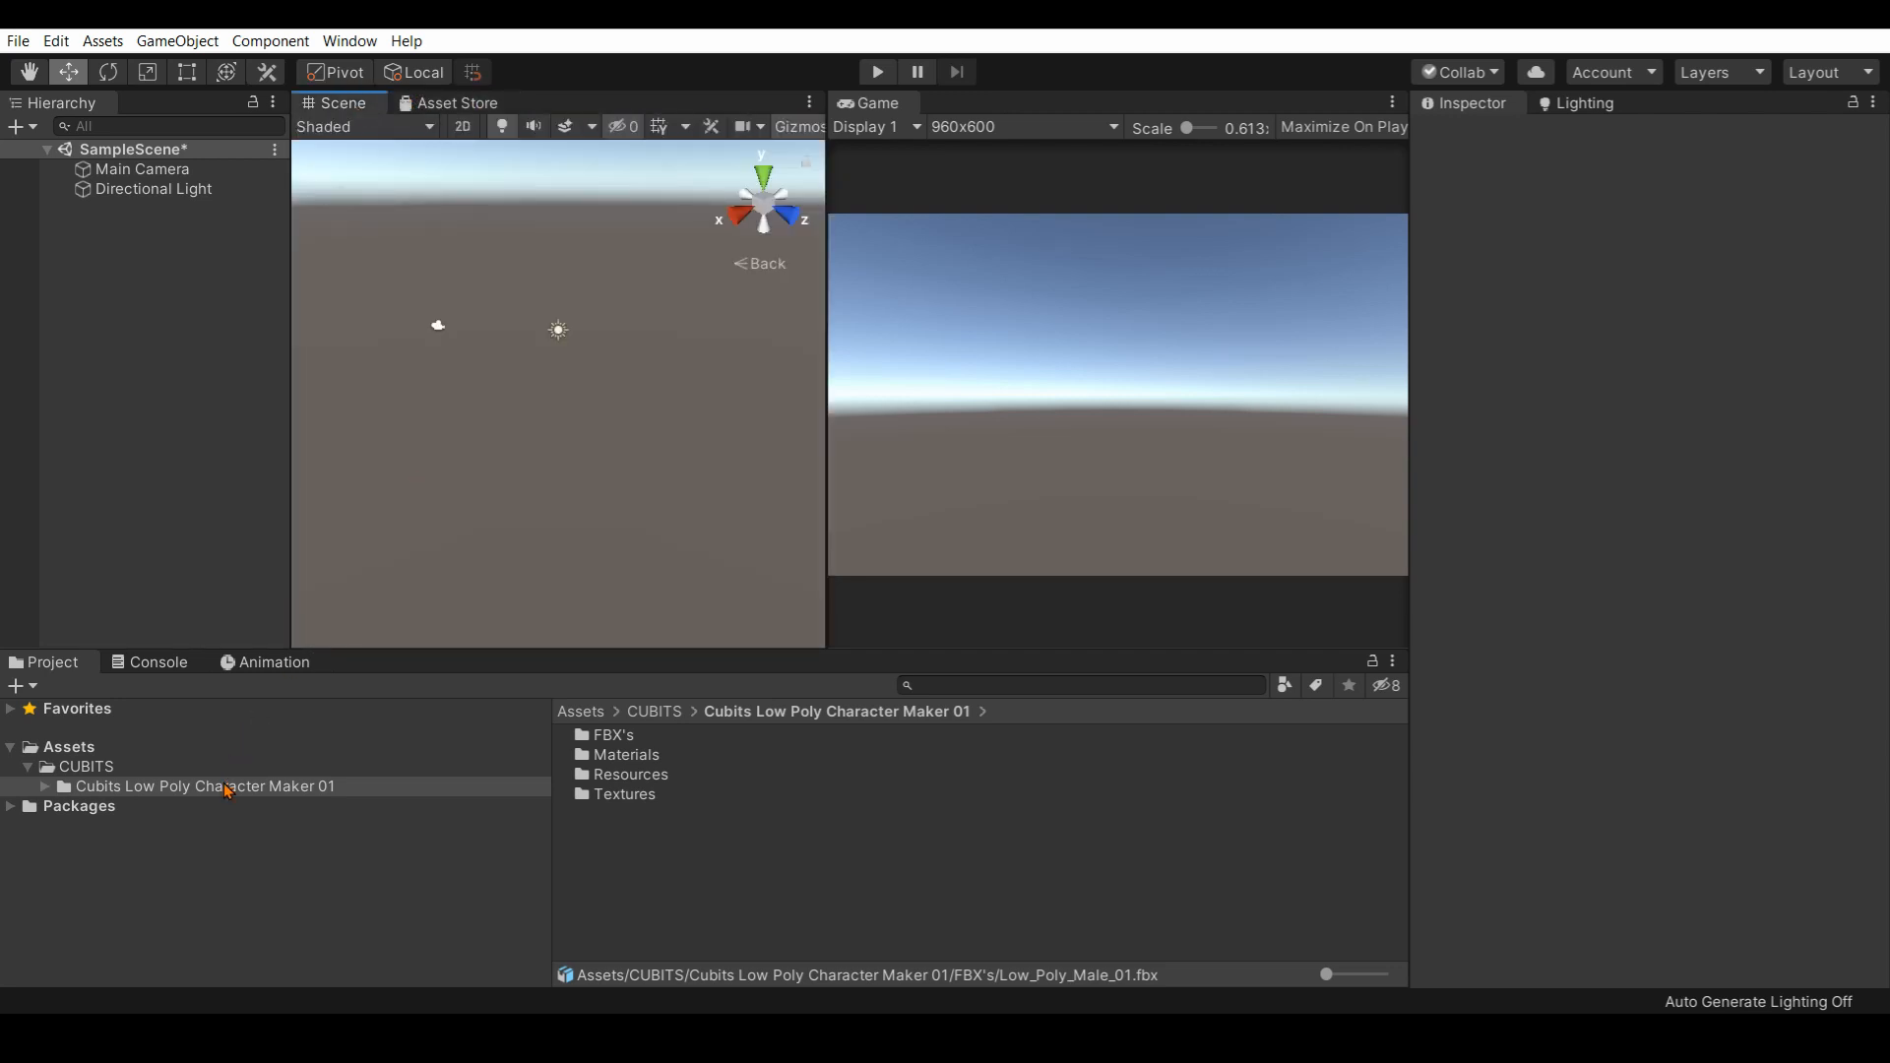
Open the FBX's folder inside Cubits Low Poly Character Maker 01.
click(136, 786)
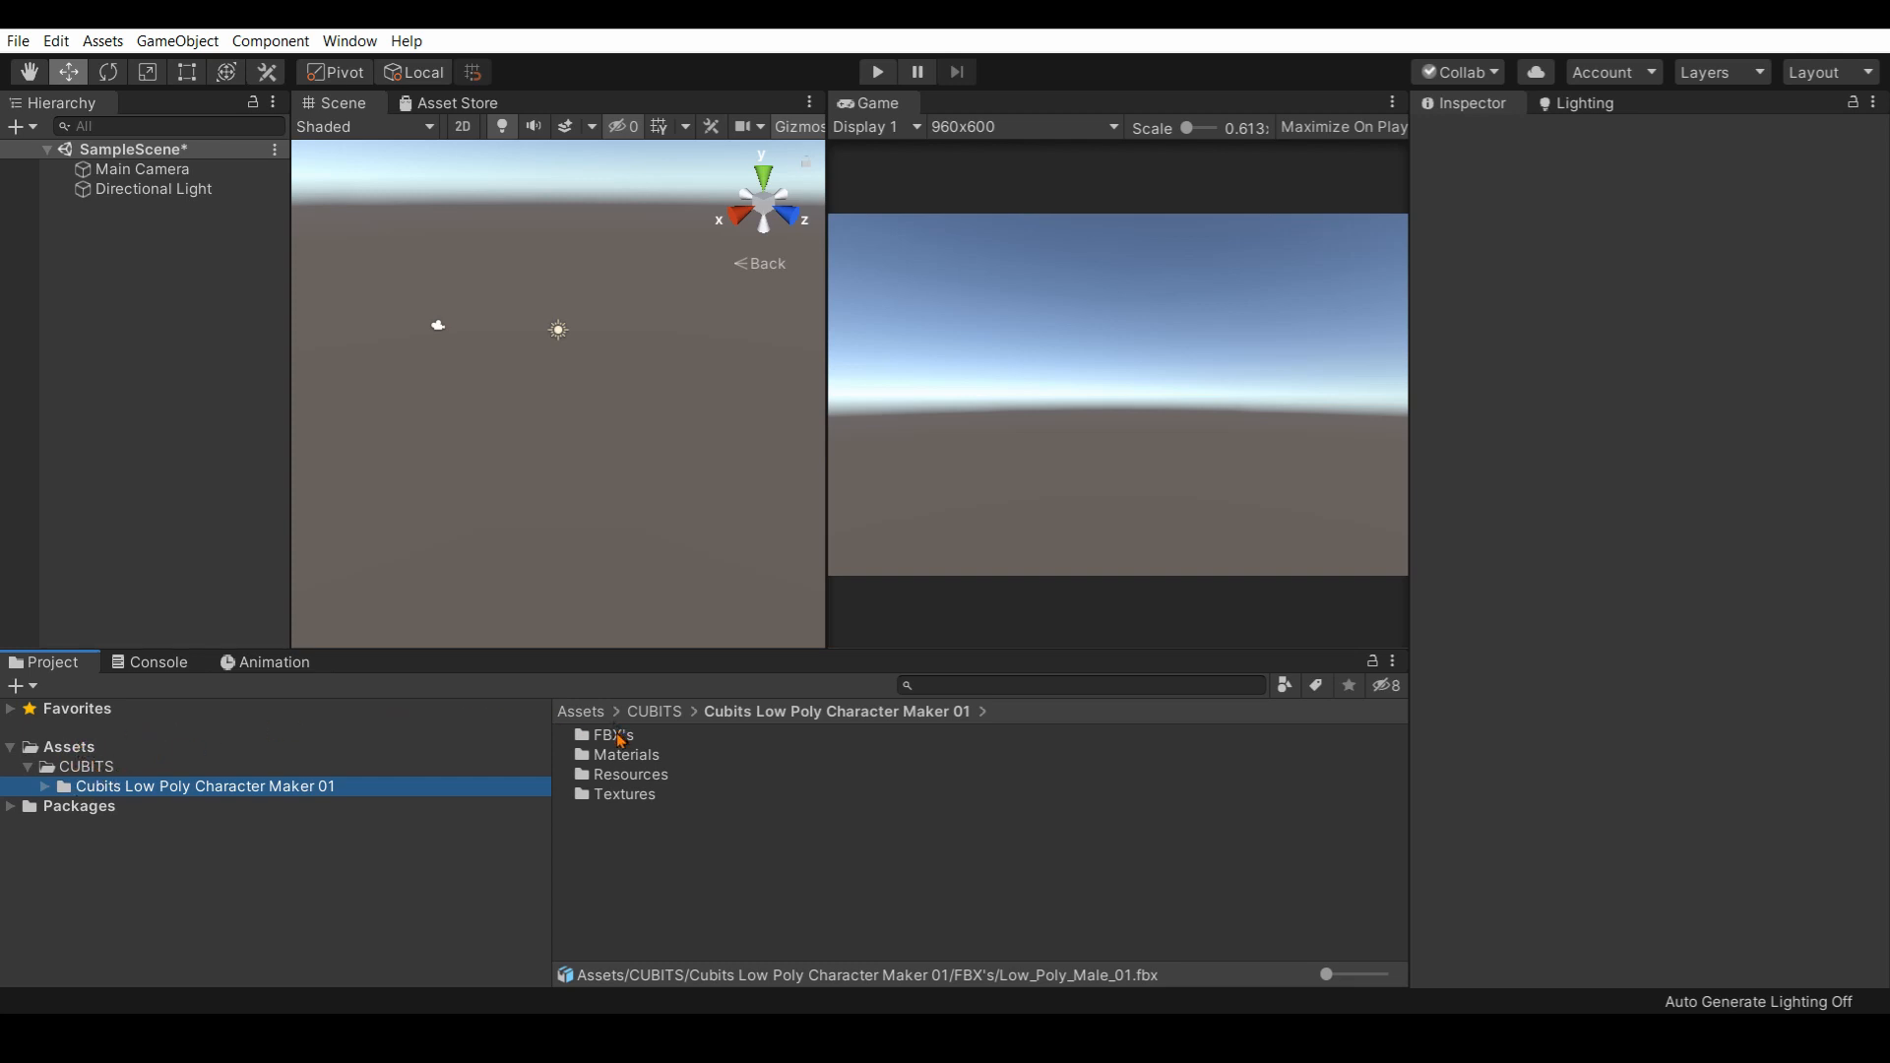
click(618, 736)
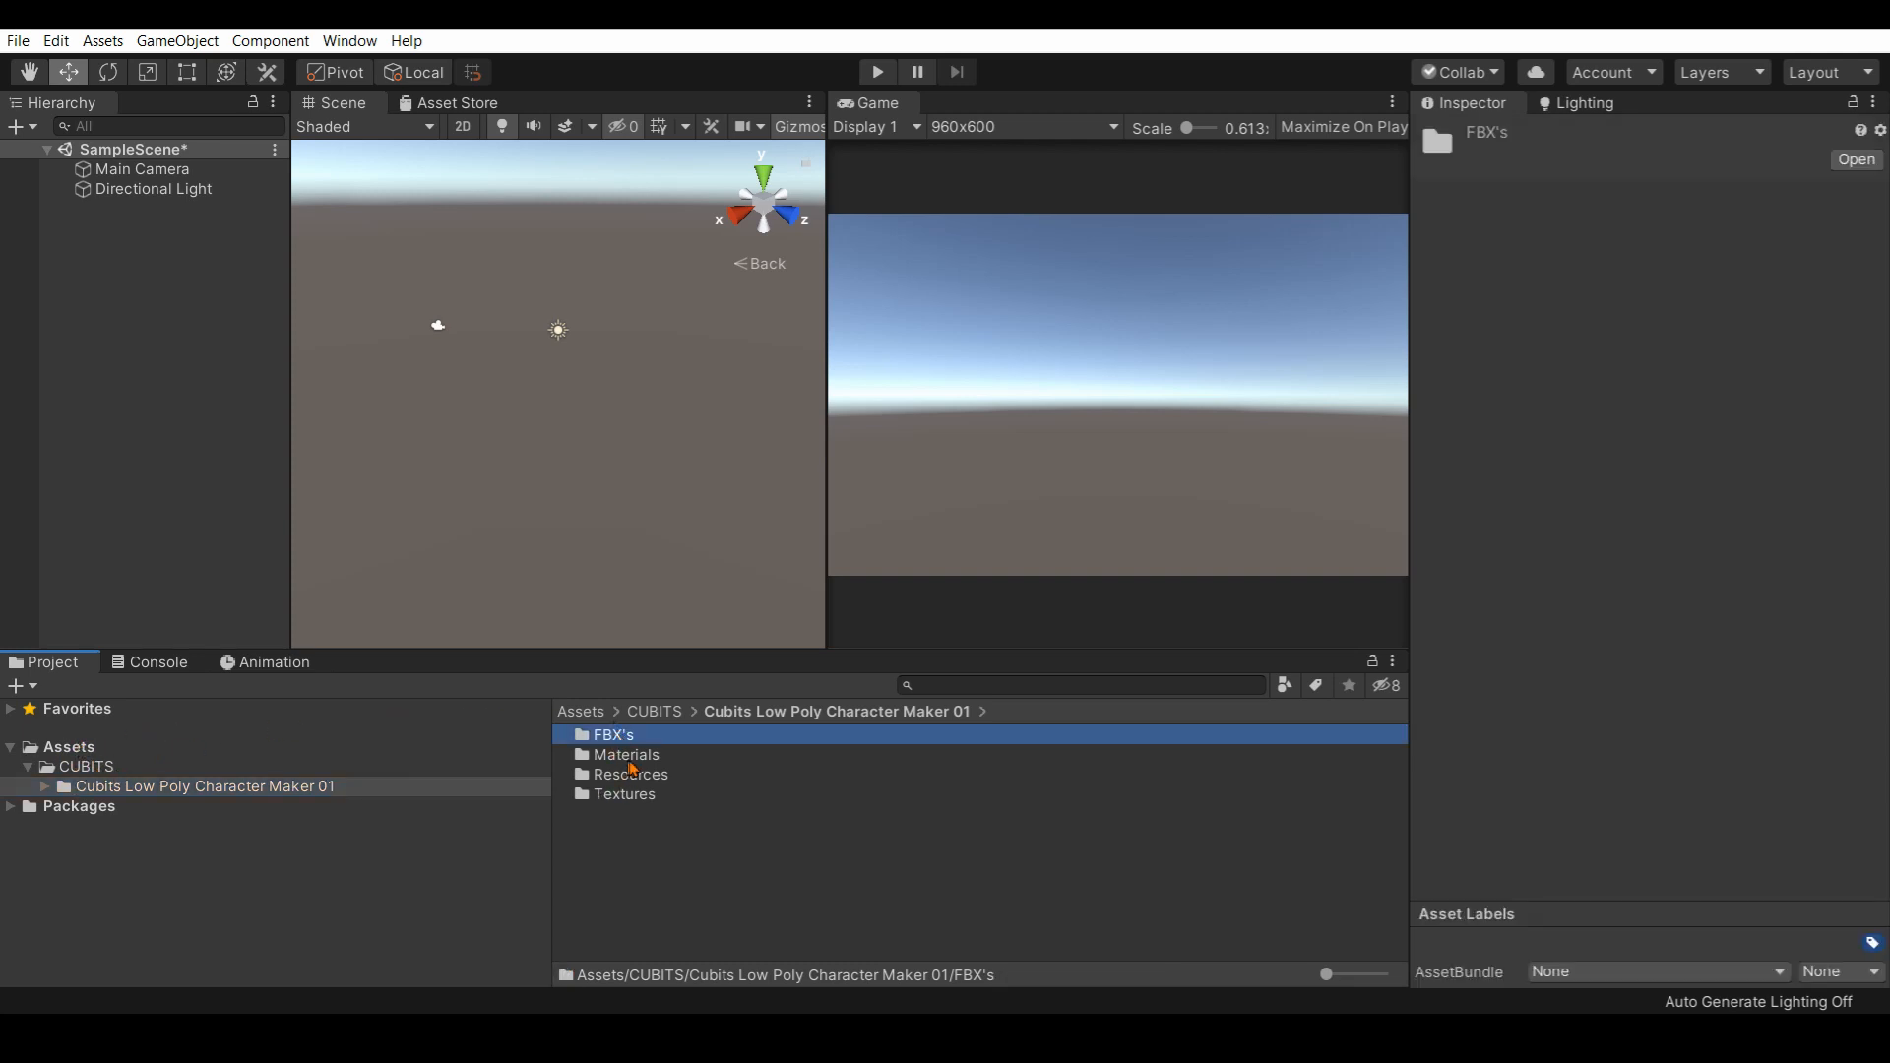
click(620, 735)
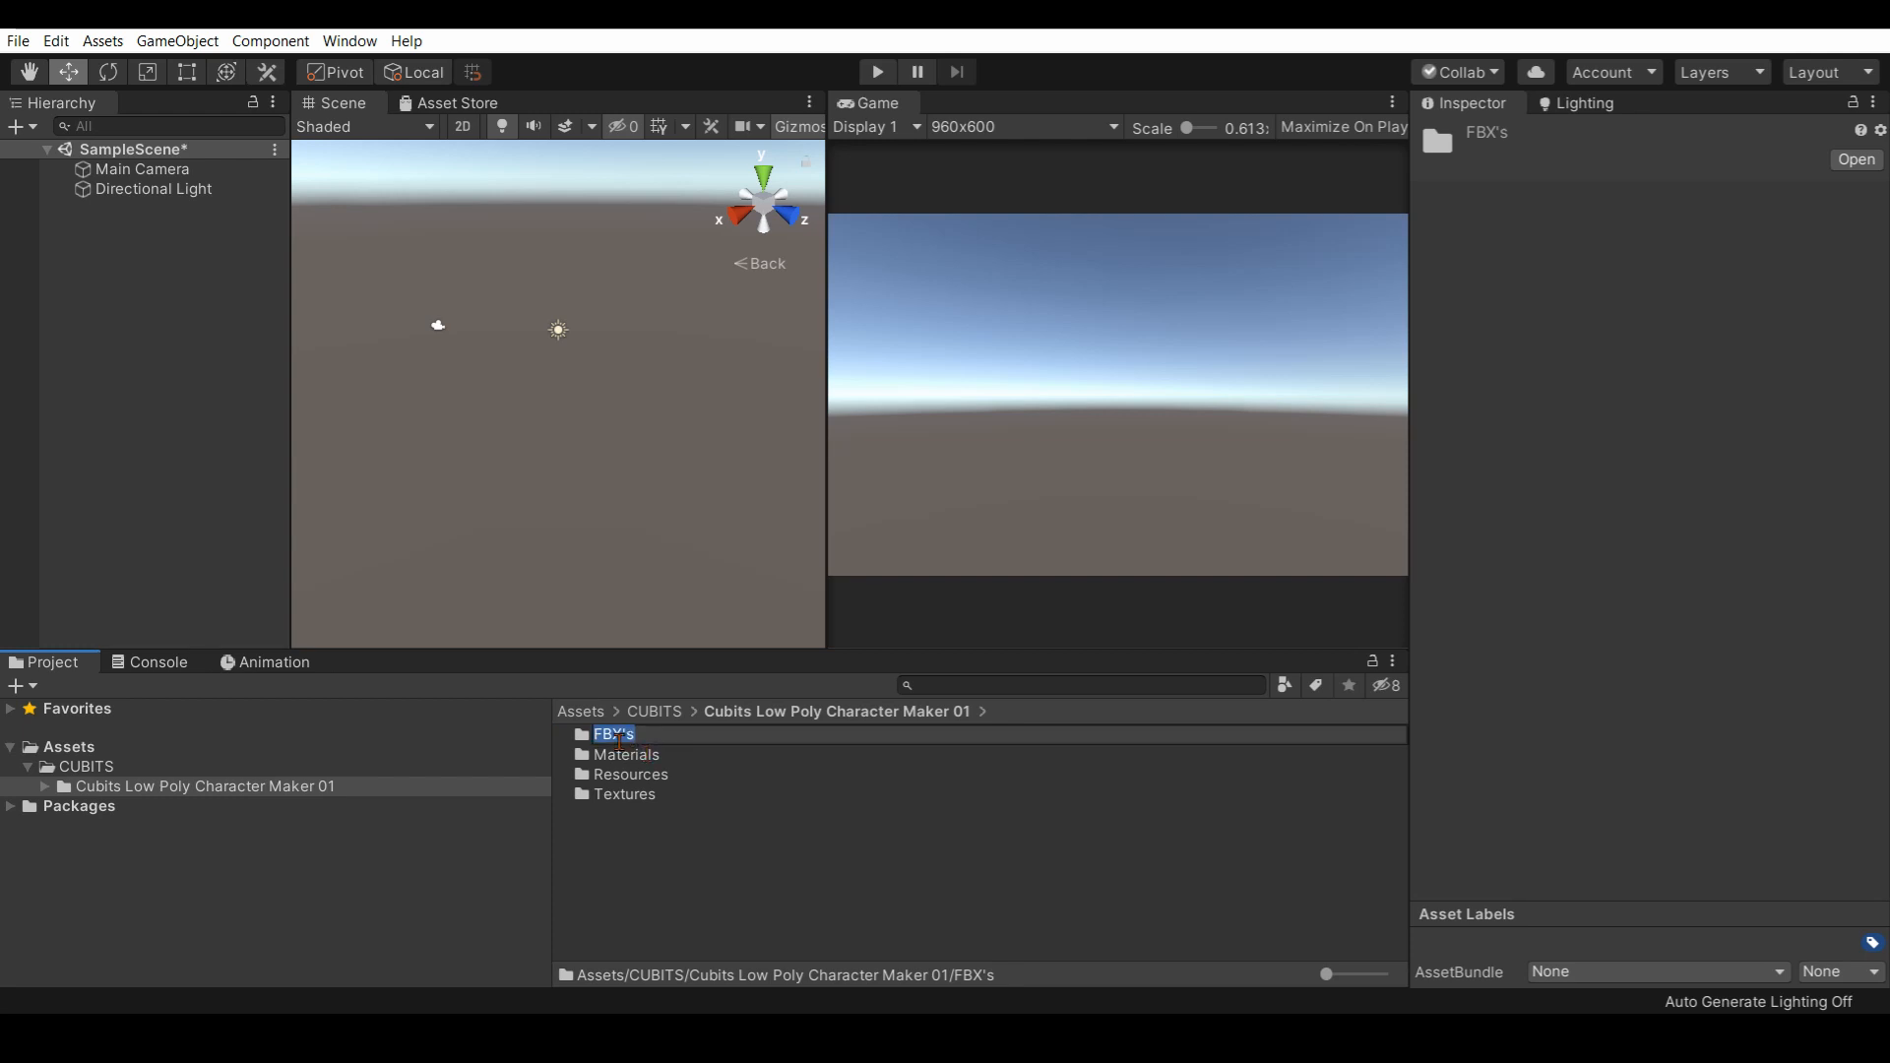
double_click(591, 740)
Compare the previews of the Low_Poly_Male_01 model and its LOD1, LOD2 and LOD3 versions.
click(679, 758)
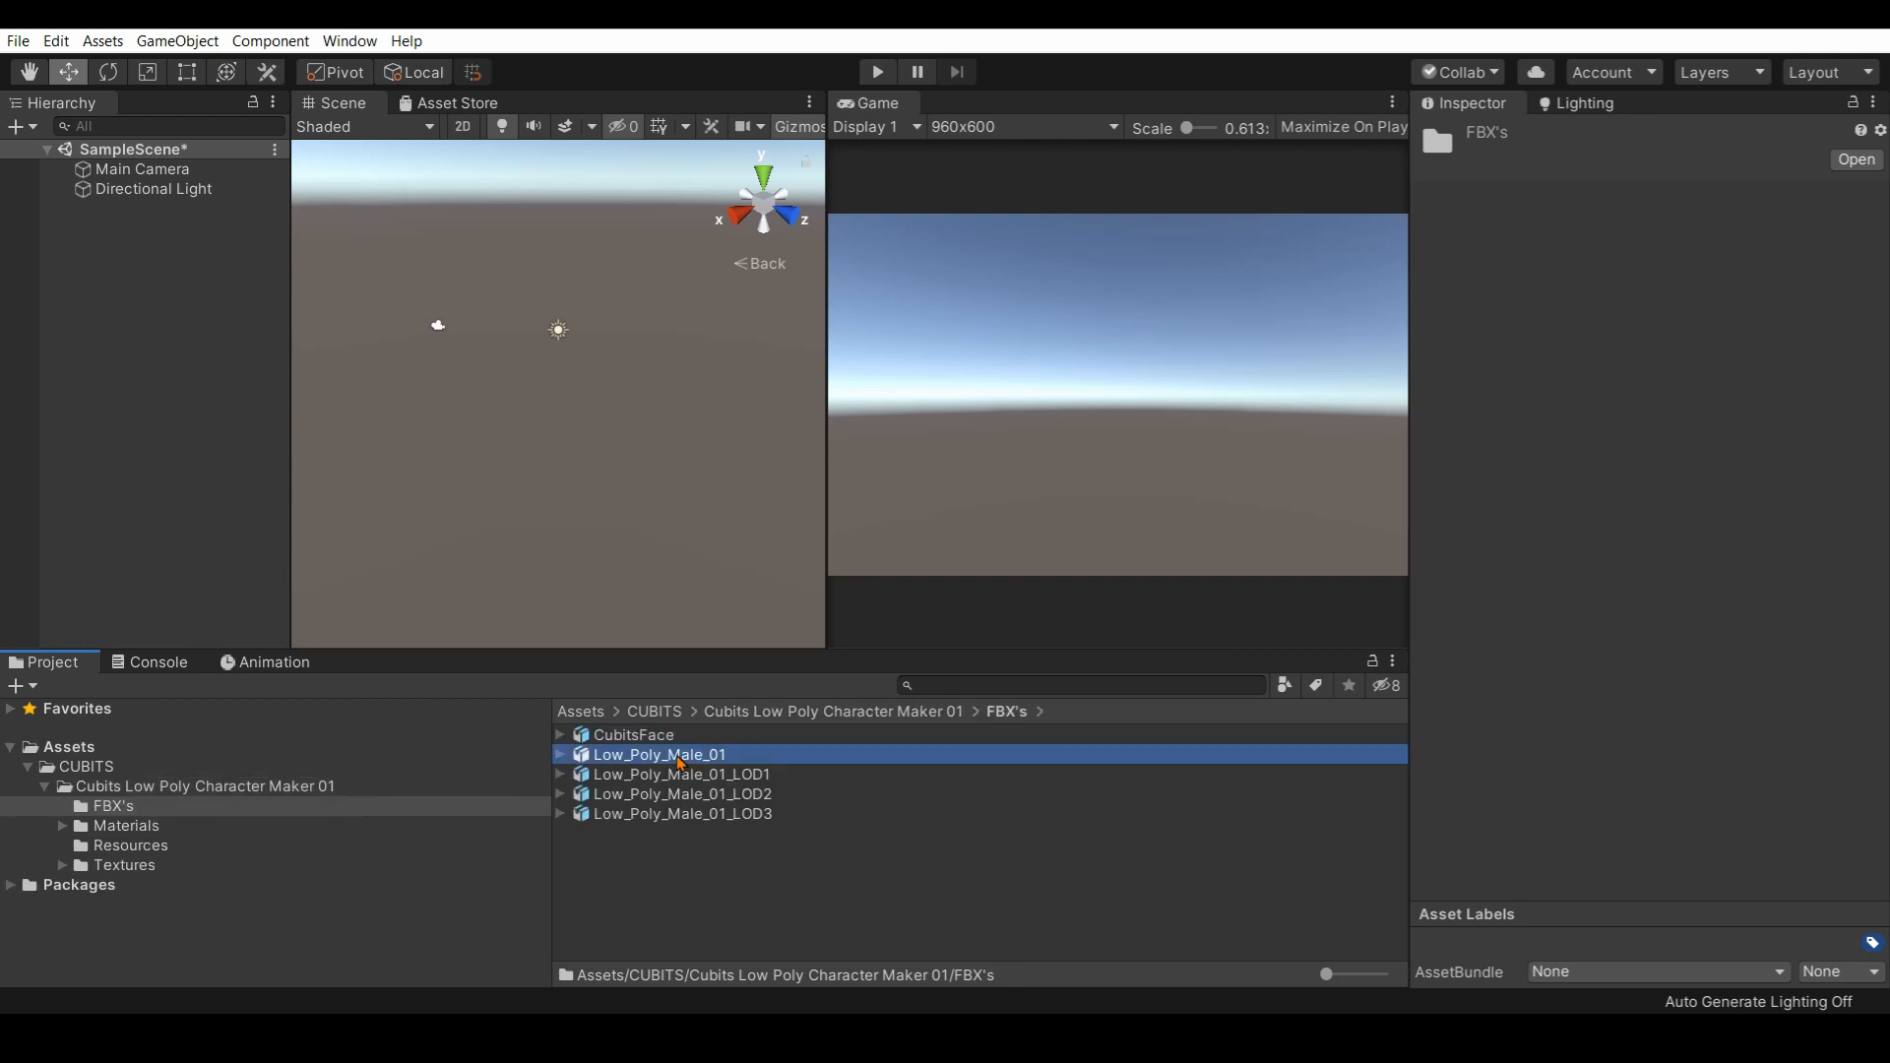
click(677, 777)
click(668, 802)
click(663, 818)
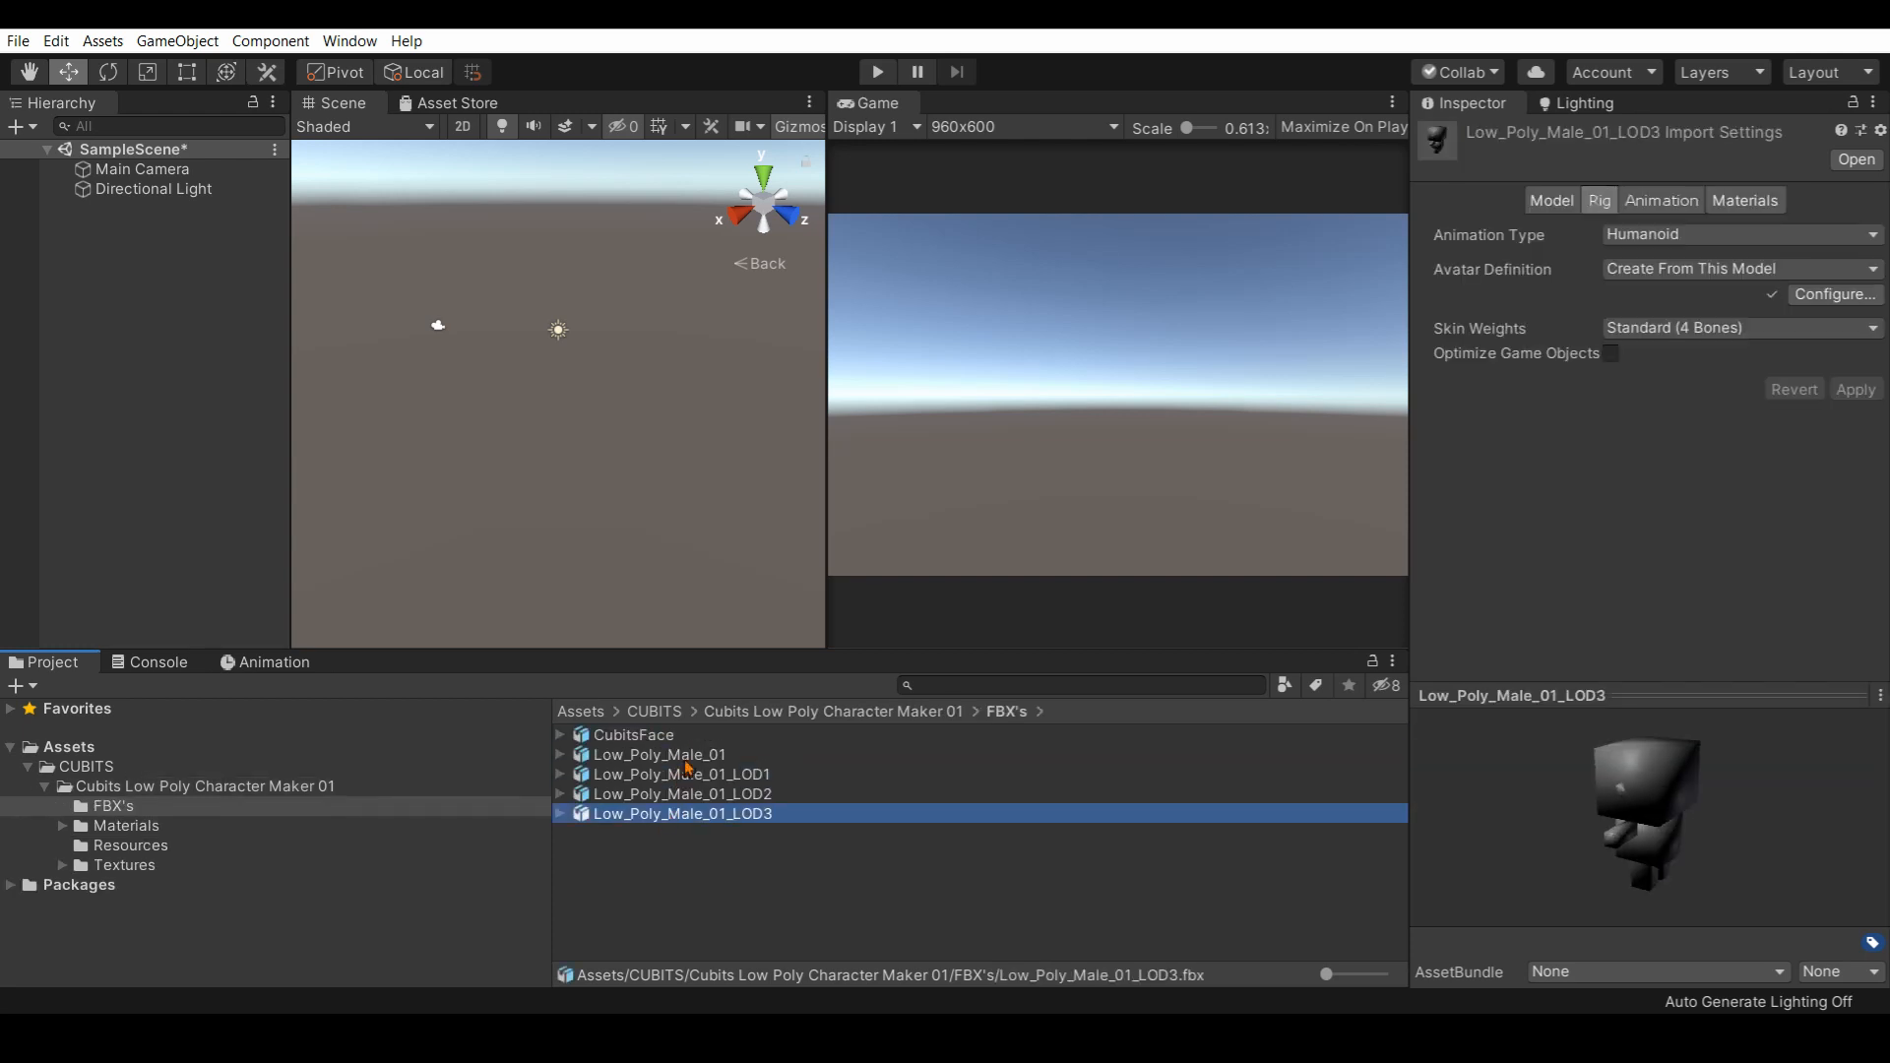
click(689, 757)
click(689, 776)
click(686, 815)
click(681, 795)
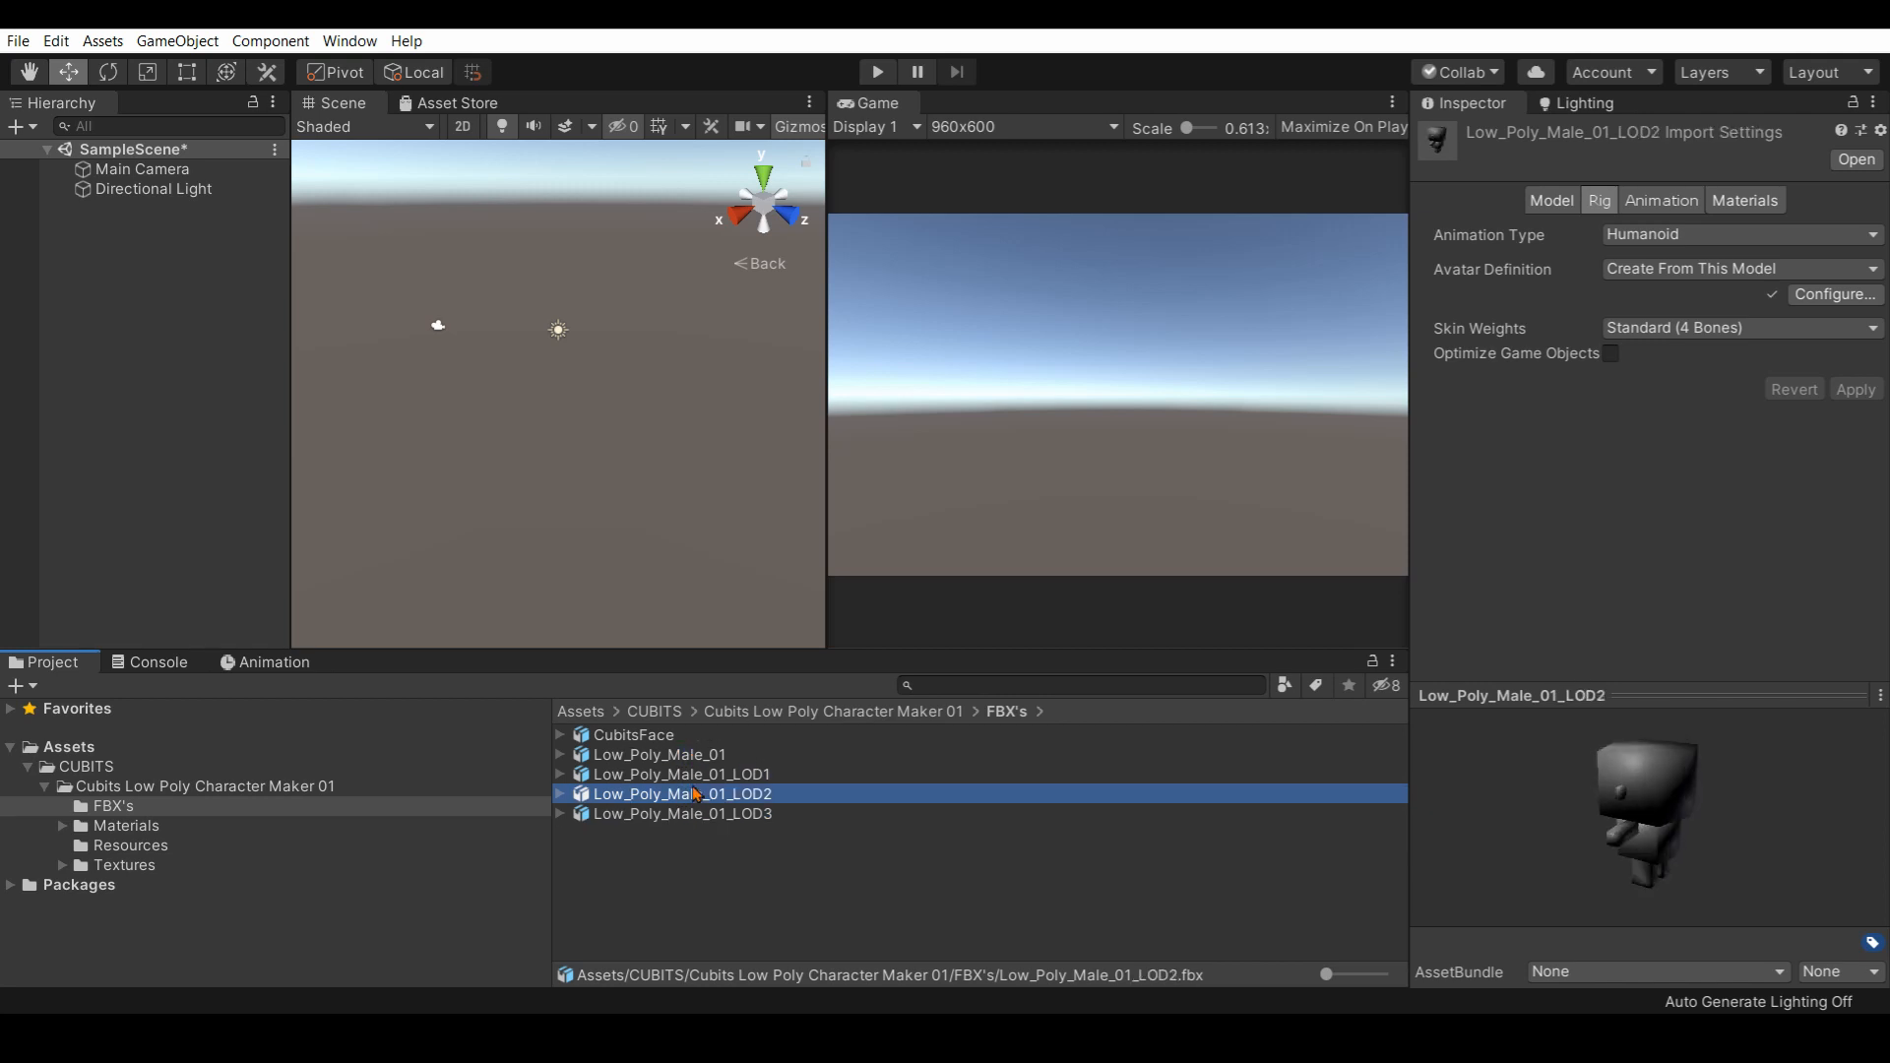
click(705, 754)
click(705, 793)
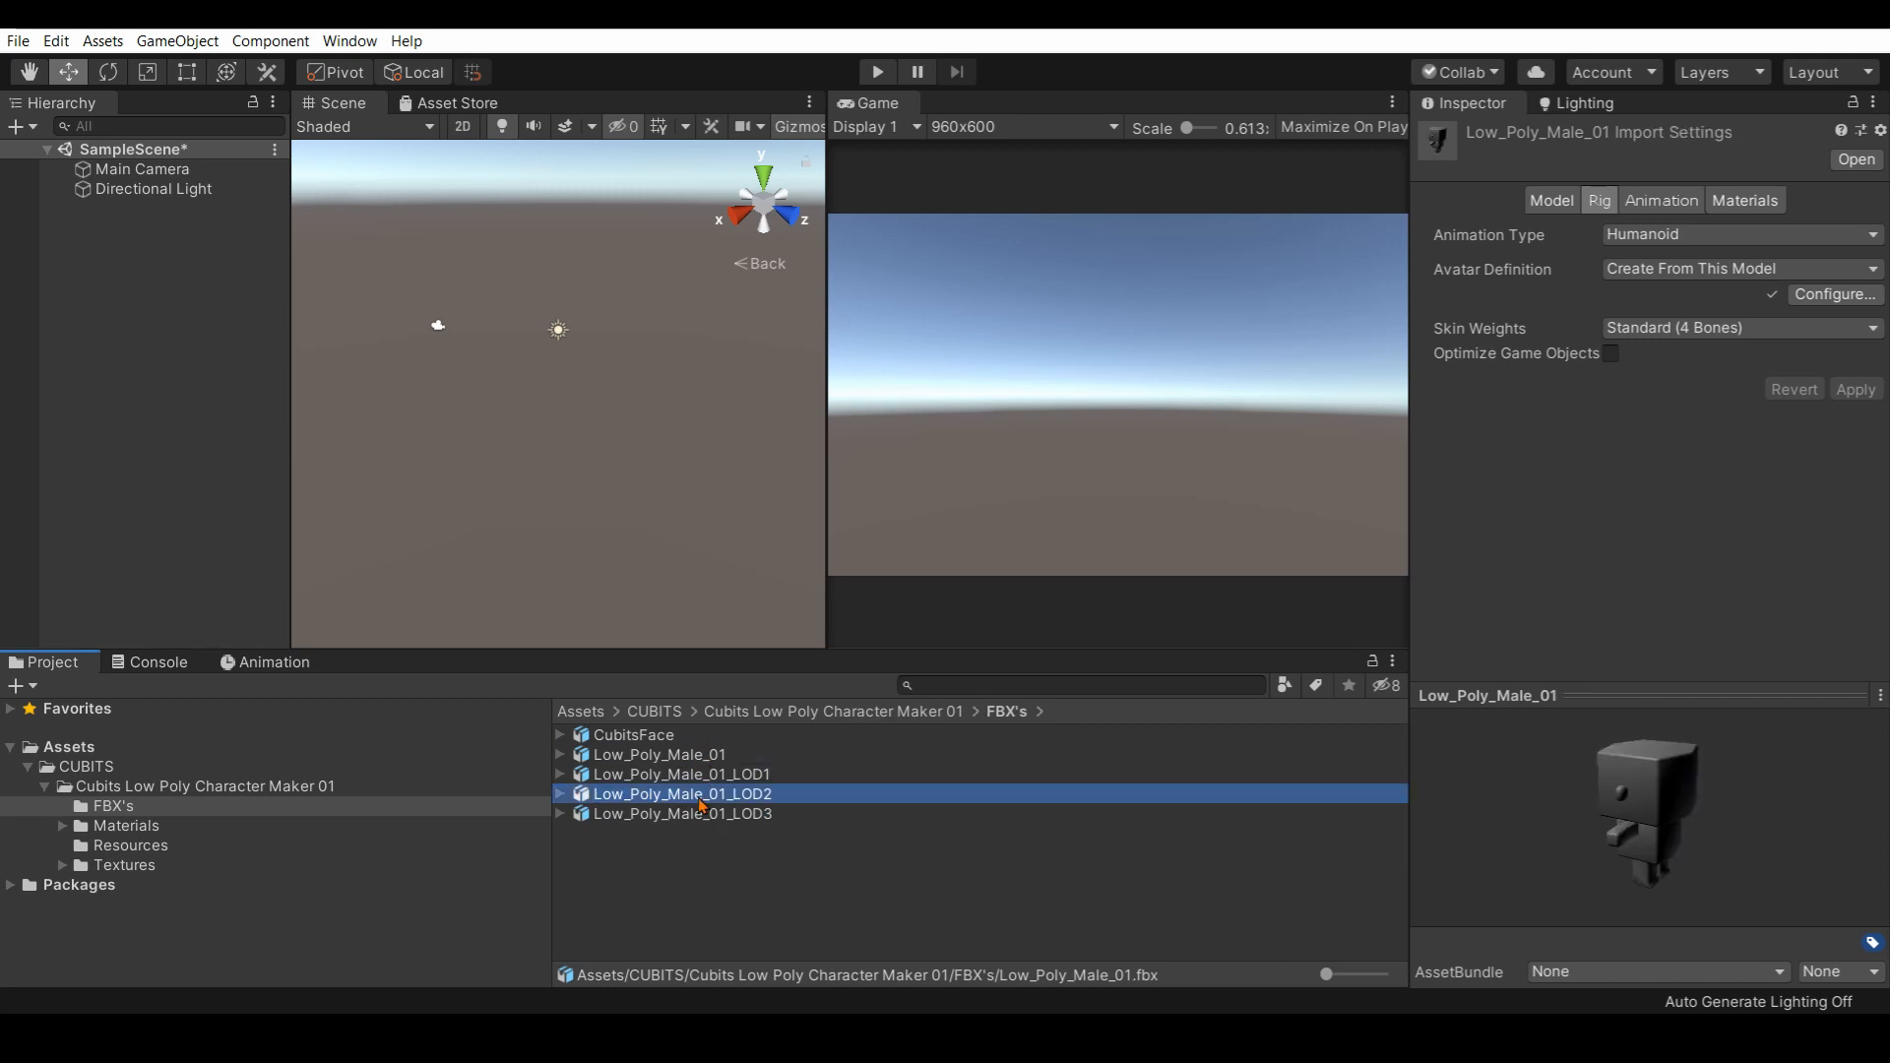
click(689, 814)
click(705, 793)
click(715, 755)
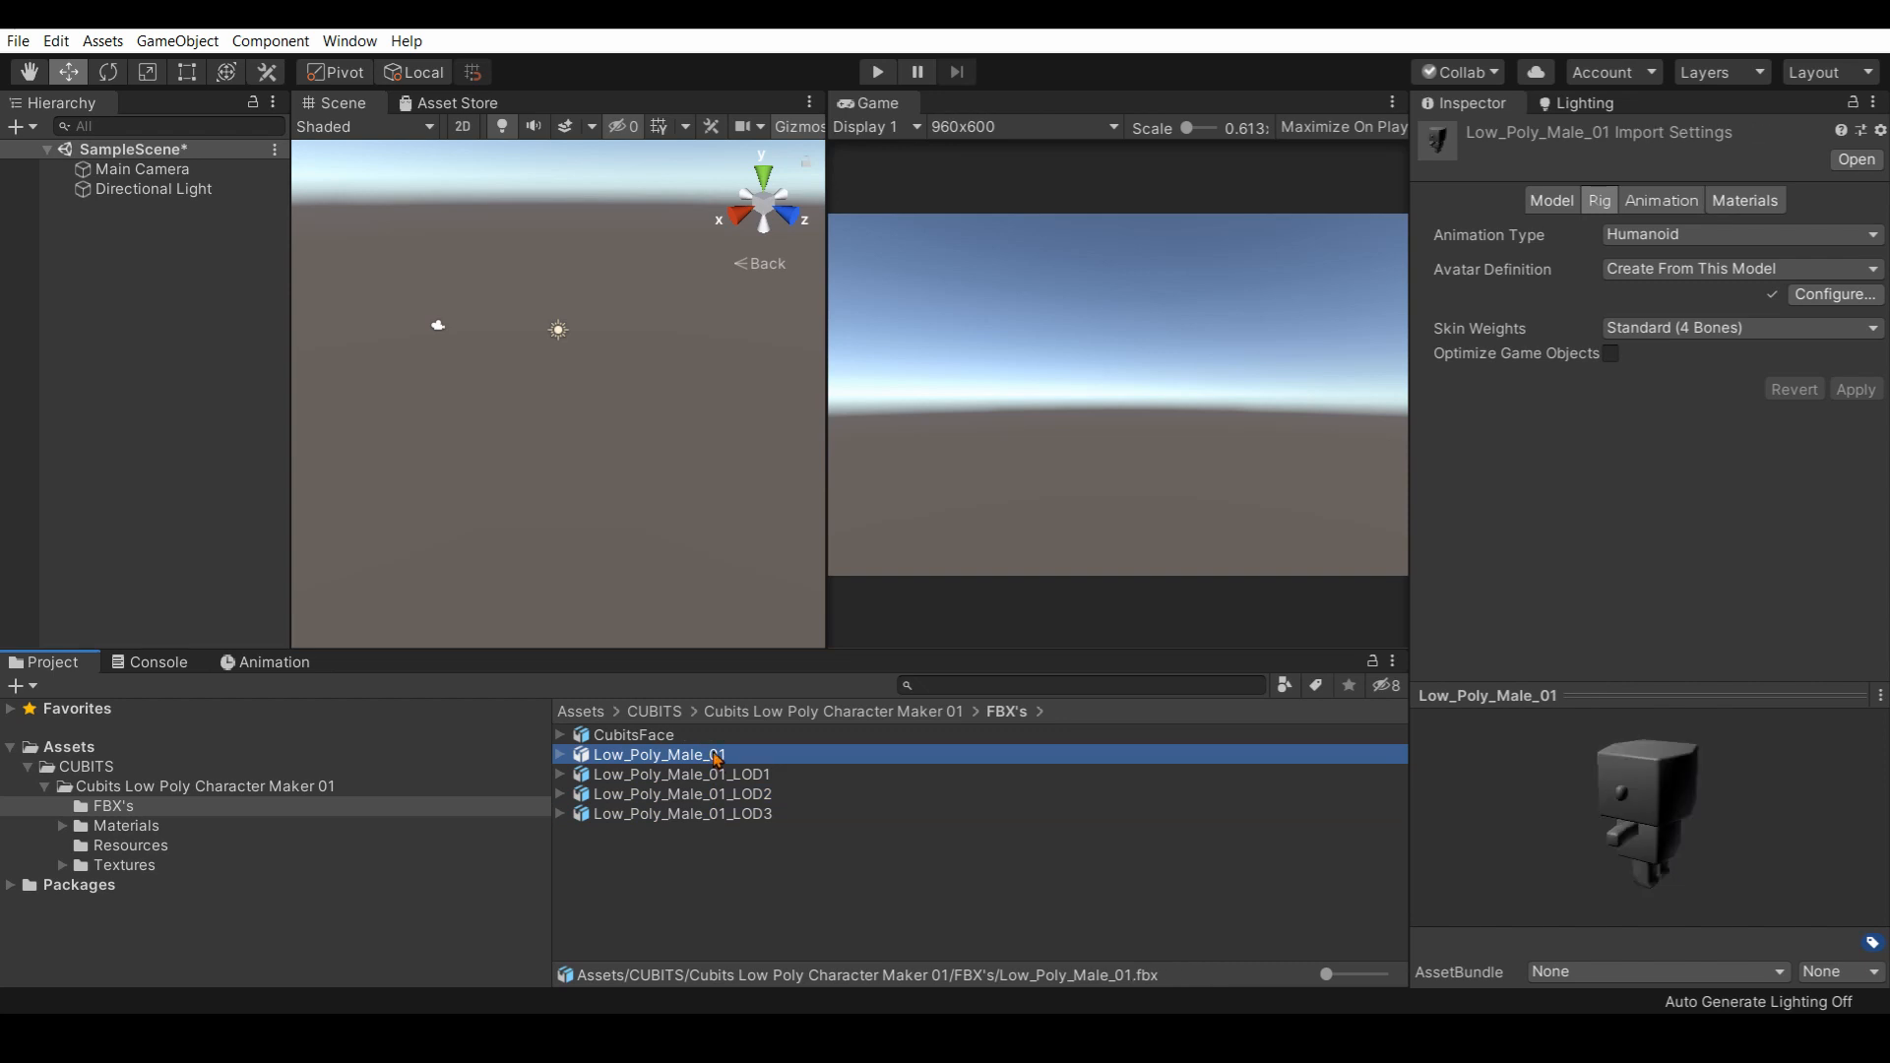
Add the Low_Poly_Male_01 model to SampleScene and frame it in the Scene view.
click(620, 875)
click(705, 754)
drag(679, 763, 152, 393)
double_click(179, 217)
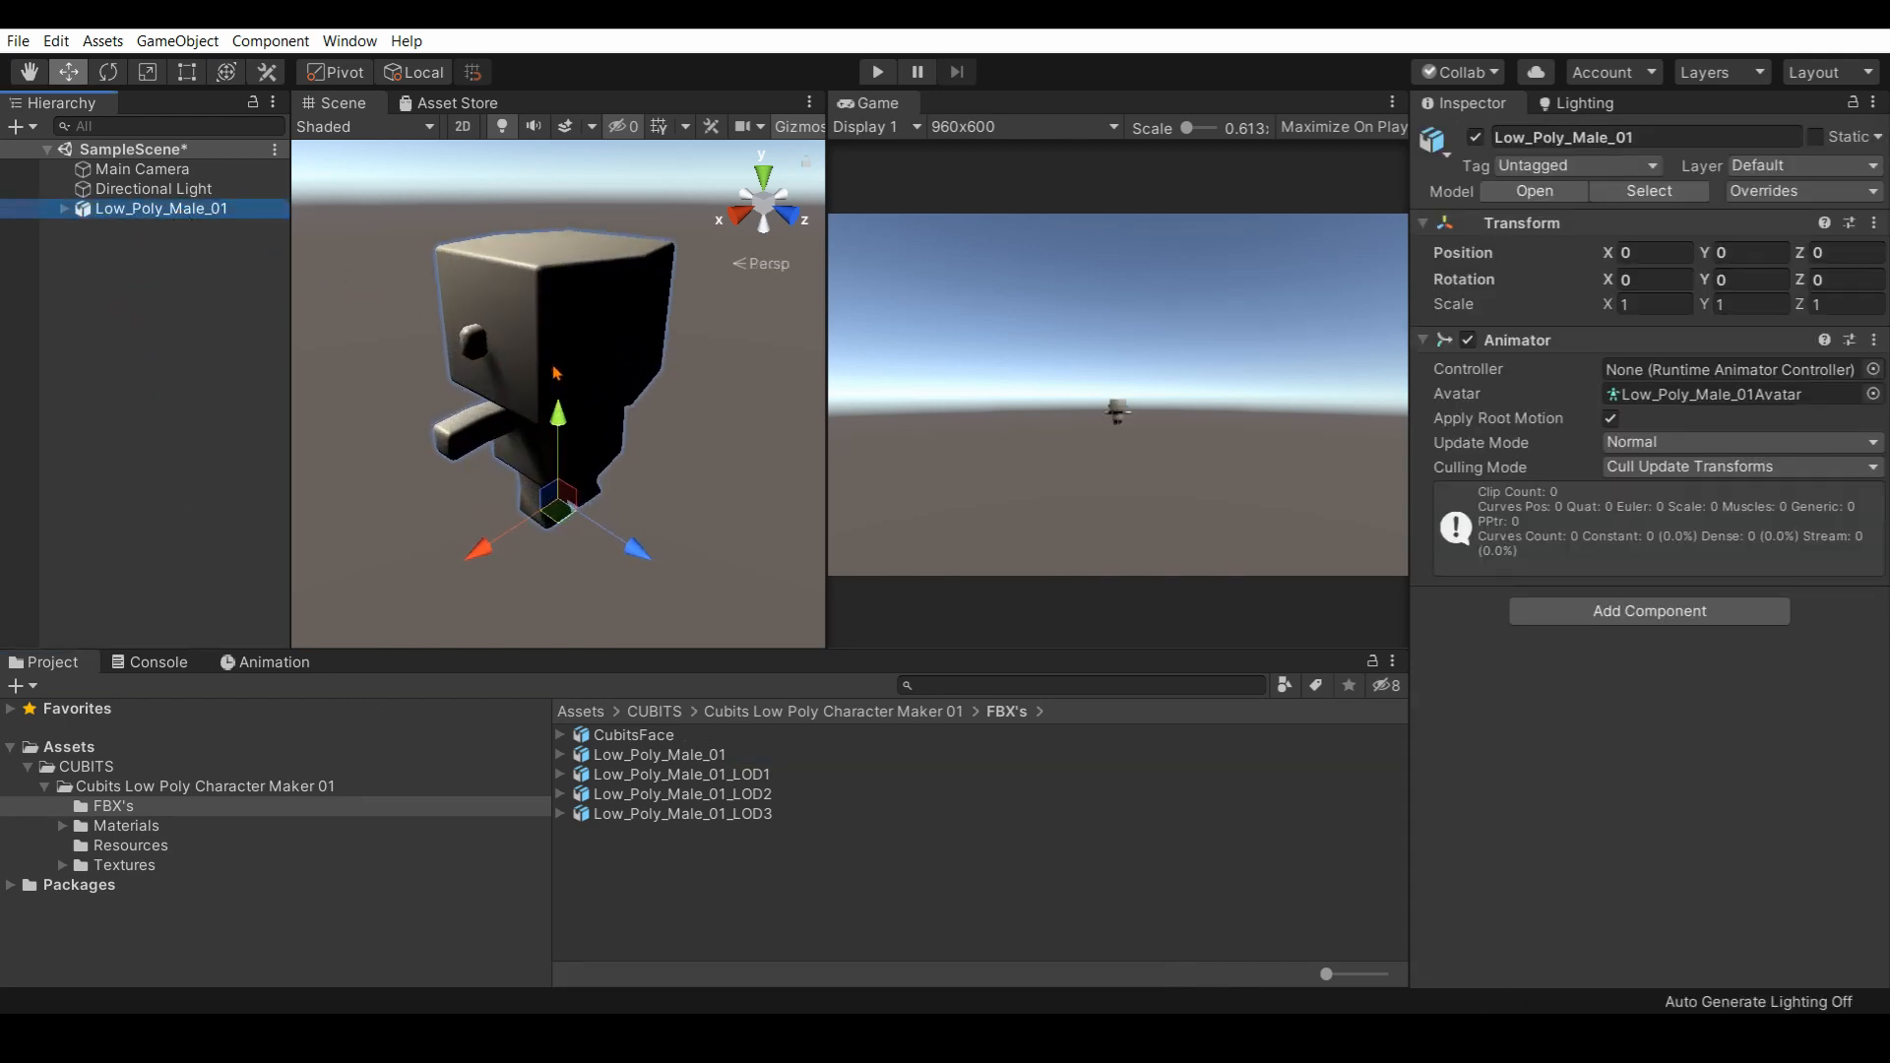
Set the Y rotation of the Low_Poly_Male_01 object in the scene to 180, then deselect it.
scroll(662, 411, up, 4)
scroll(661, 413, down, 6)
alt+drag(630, 434, 1221, 389)
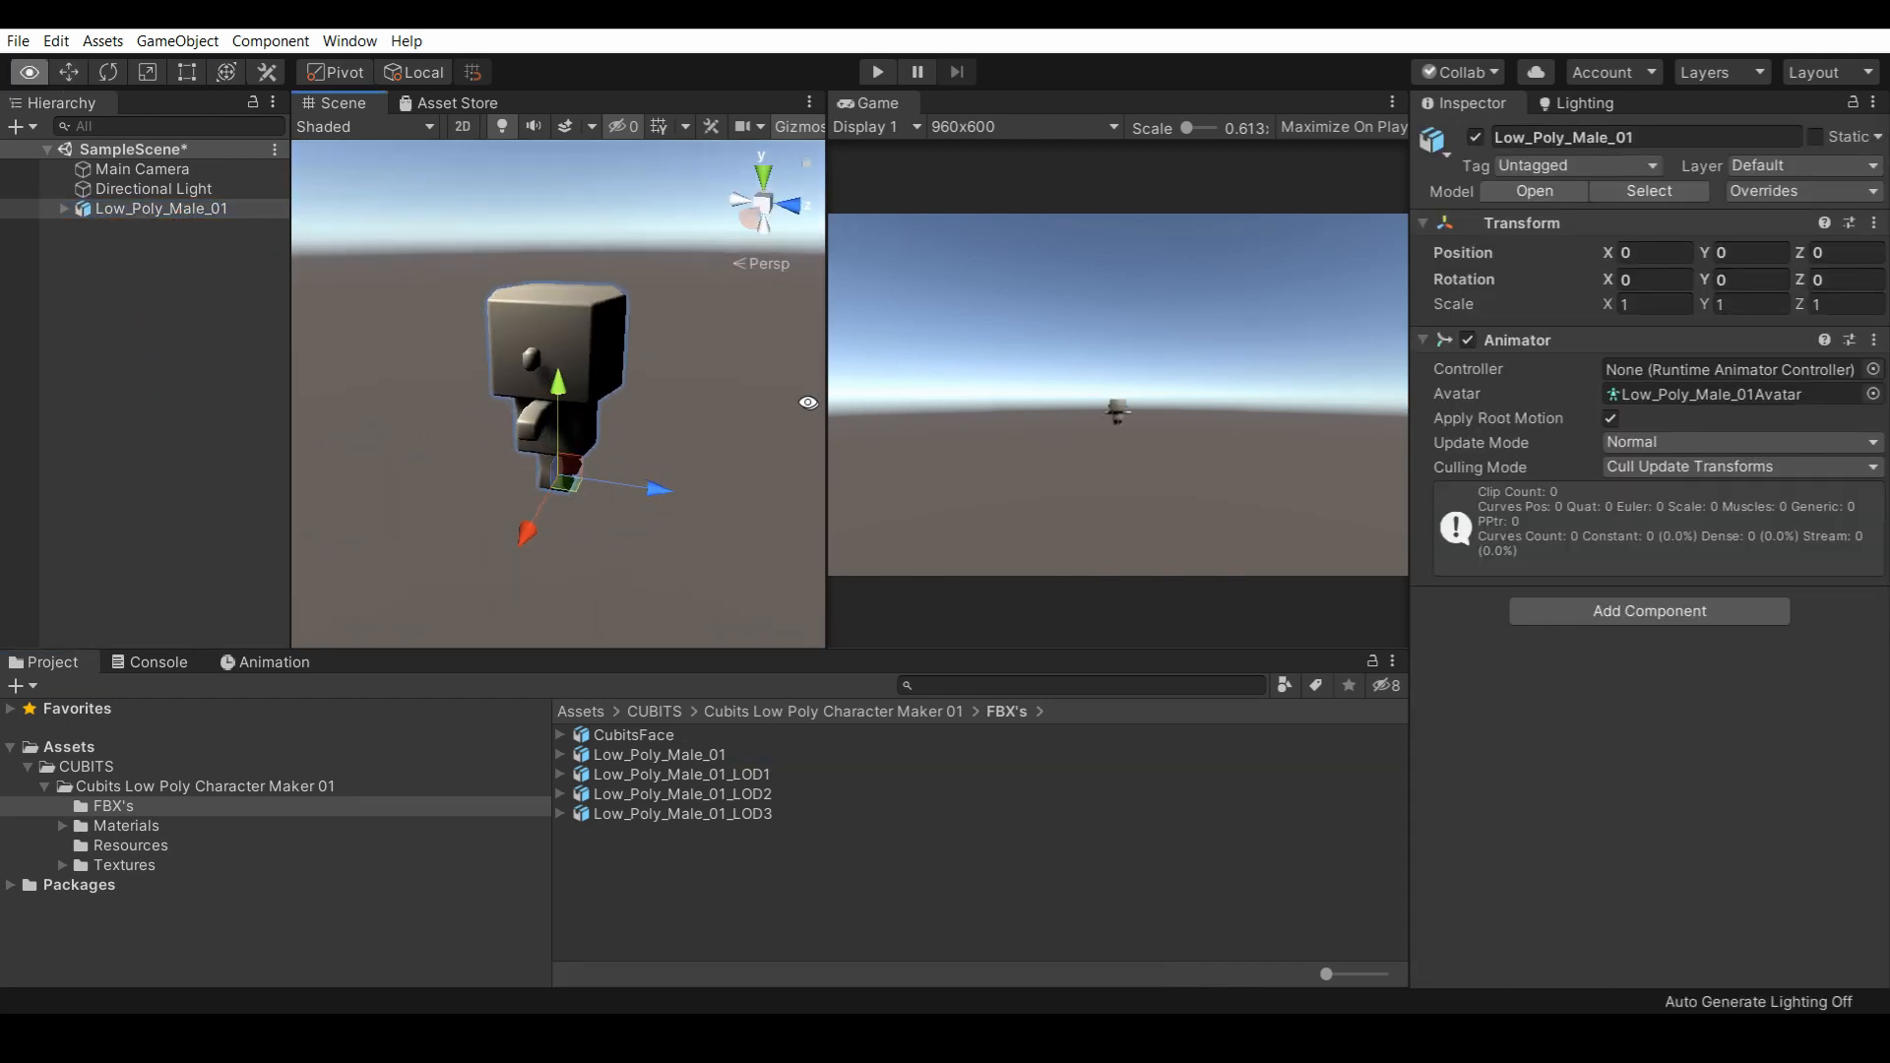
scroll(622, 404, up, 5)
scroll(622, 404, down, 7)
alt+drag(622, 404, 822, 426)
text(180)
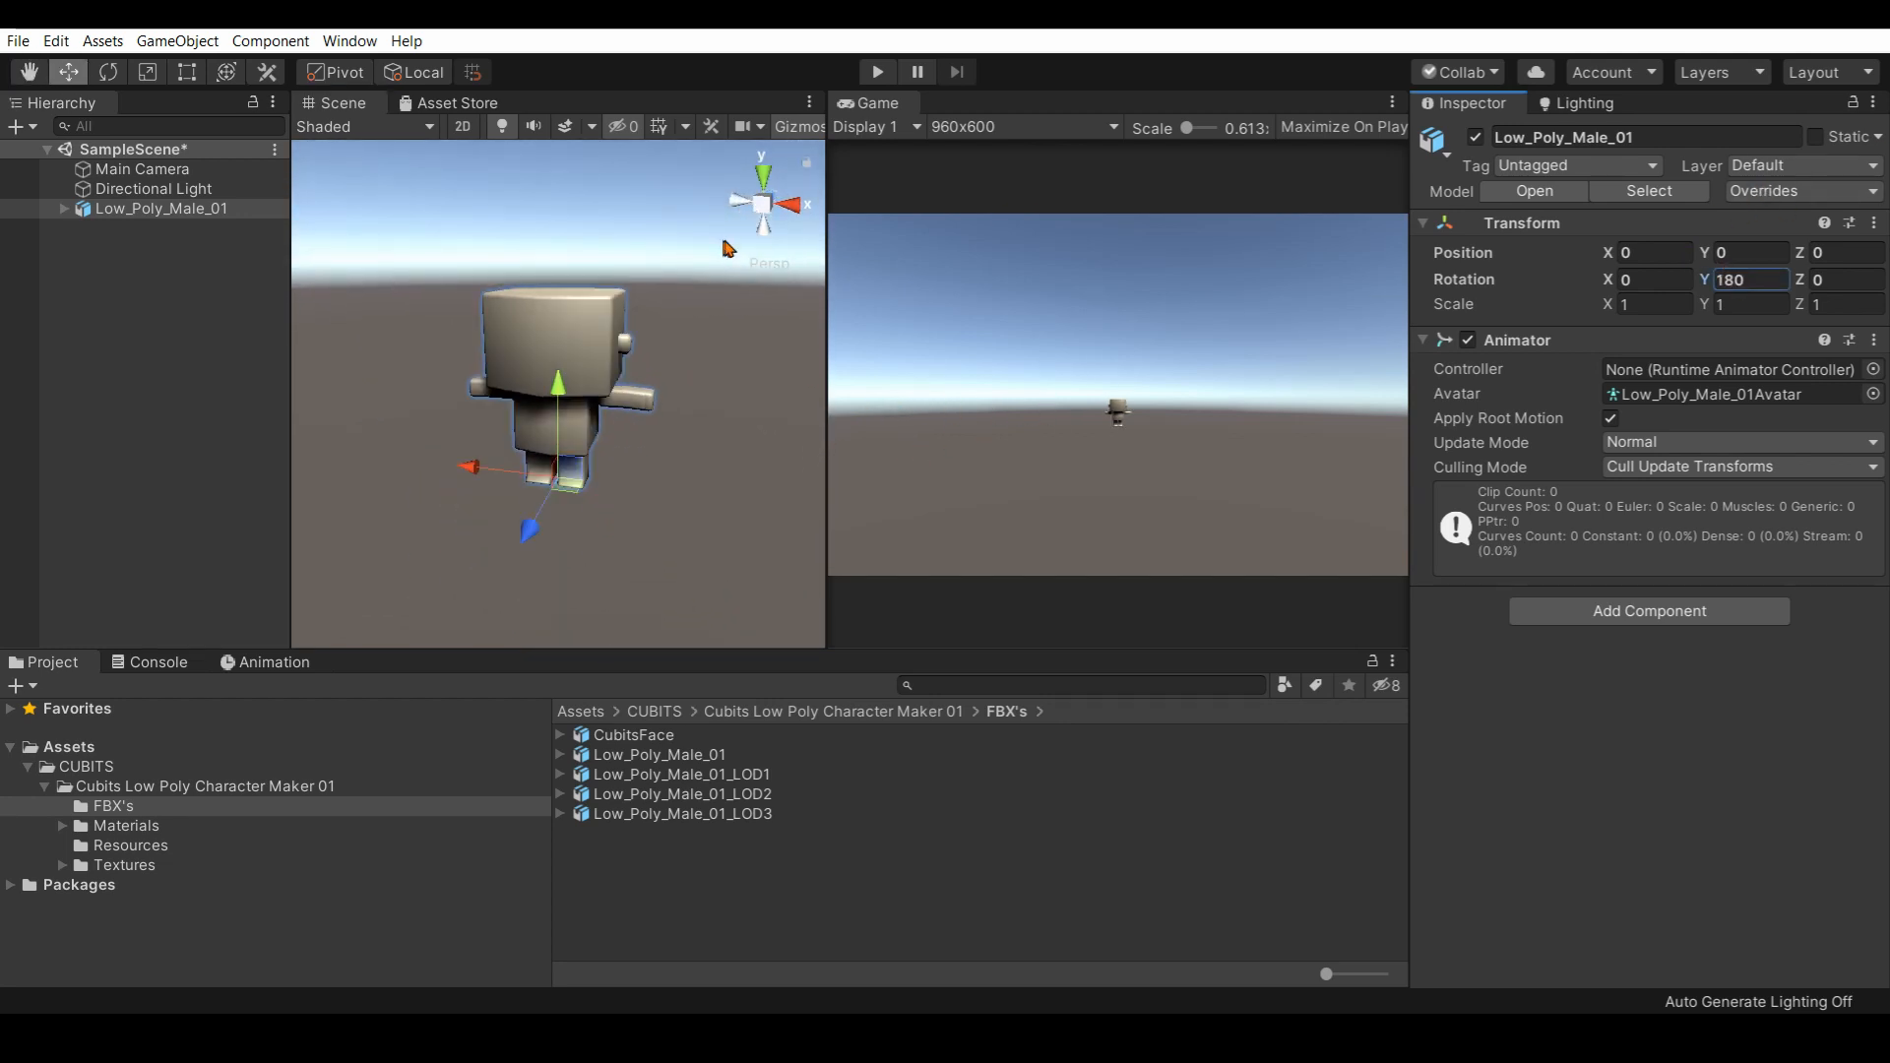
scroll(650, 379, up, 3)
mouse_move(650, 379)
alt+mouse_down()
mouse_move(778, 379)
mouse_move(679, 364)
alt+mouse_up()
scroll(662, 401, down, 5)
click(810, 951)
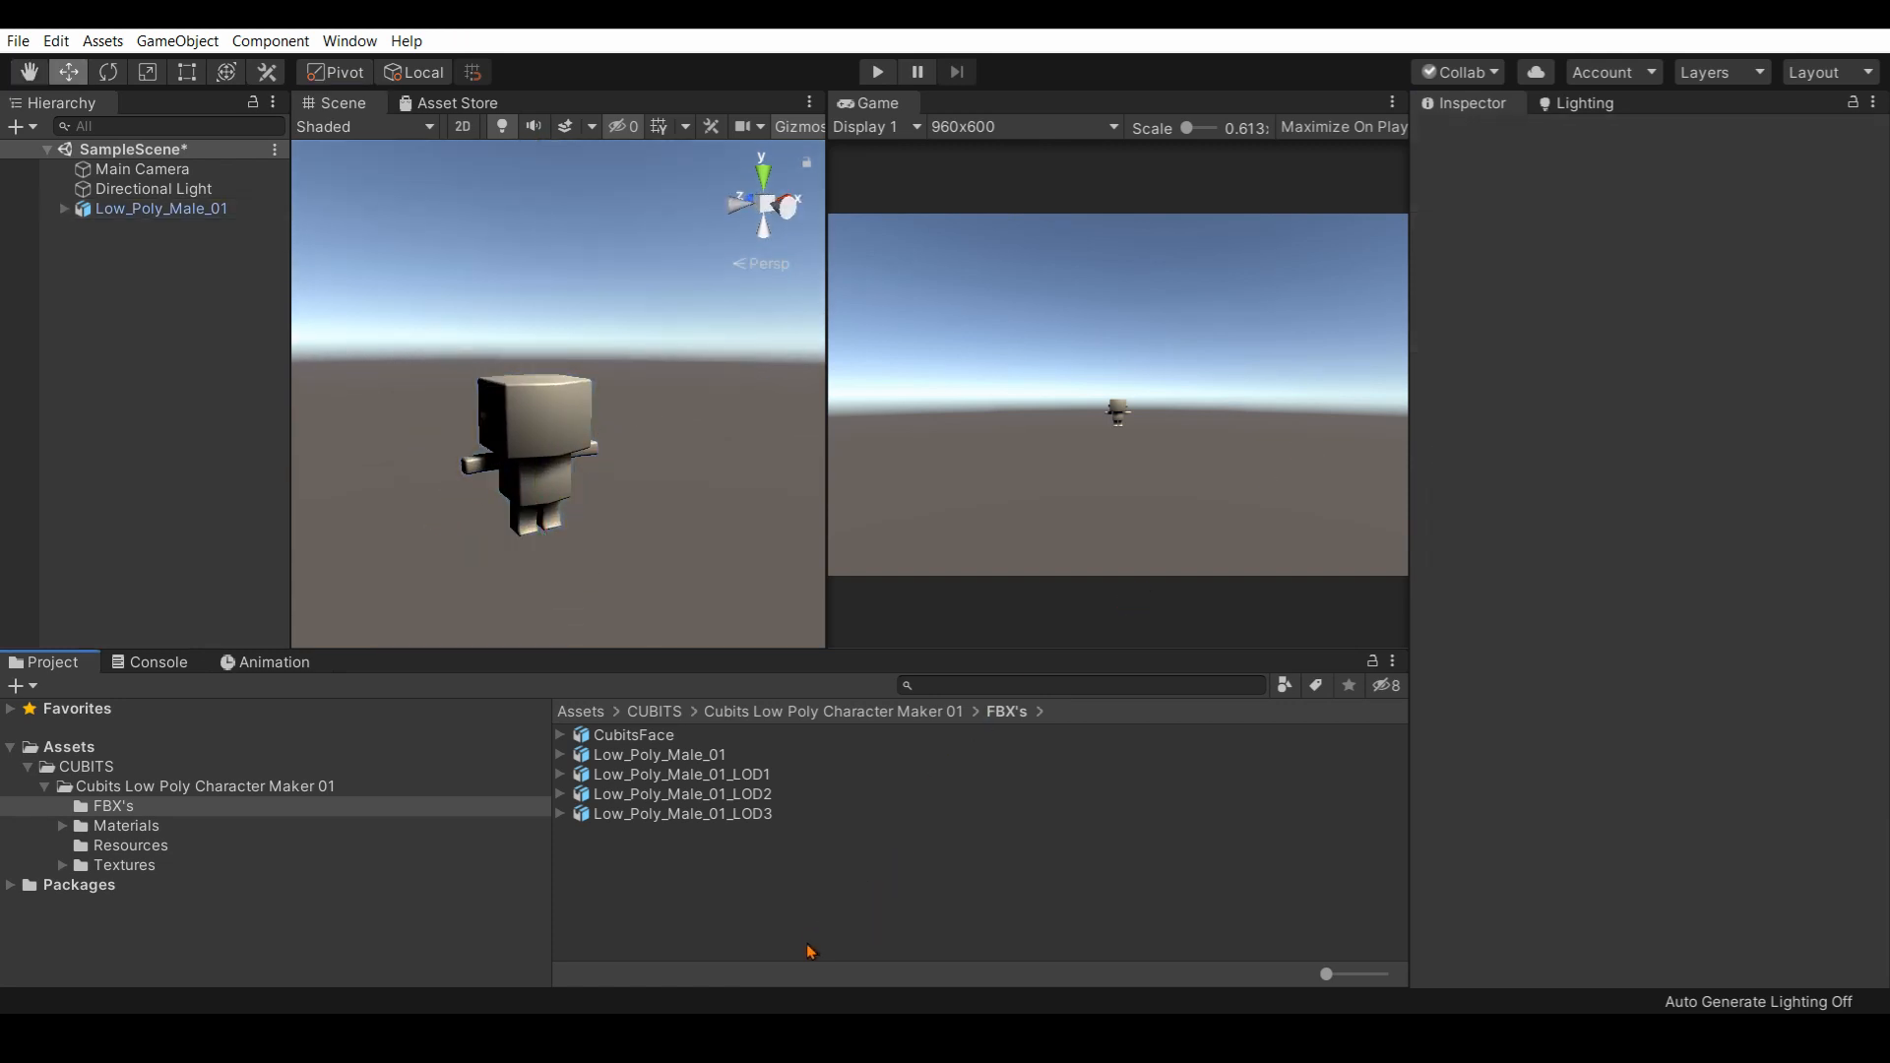
Set the Low_Poly_Male_01 asset's rig to the Humanoid animation type with the avatar definition Create From This Model.
click(699, 761)
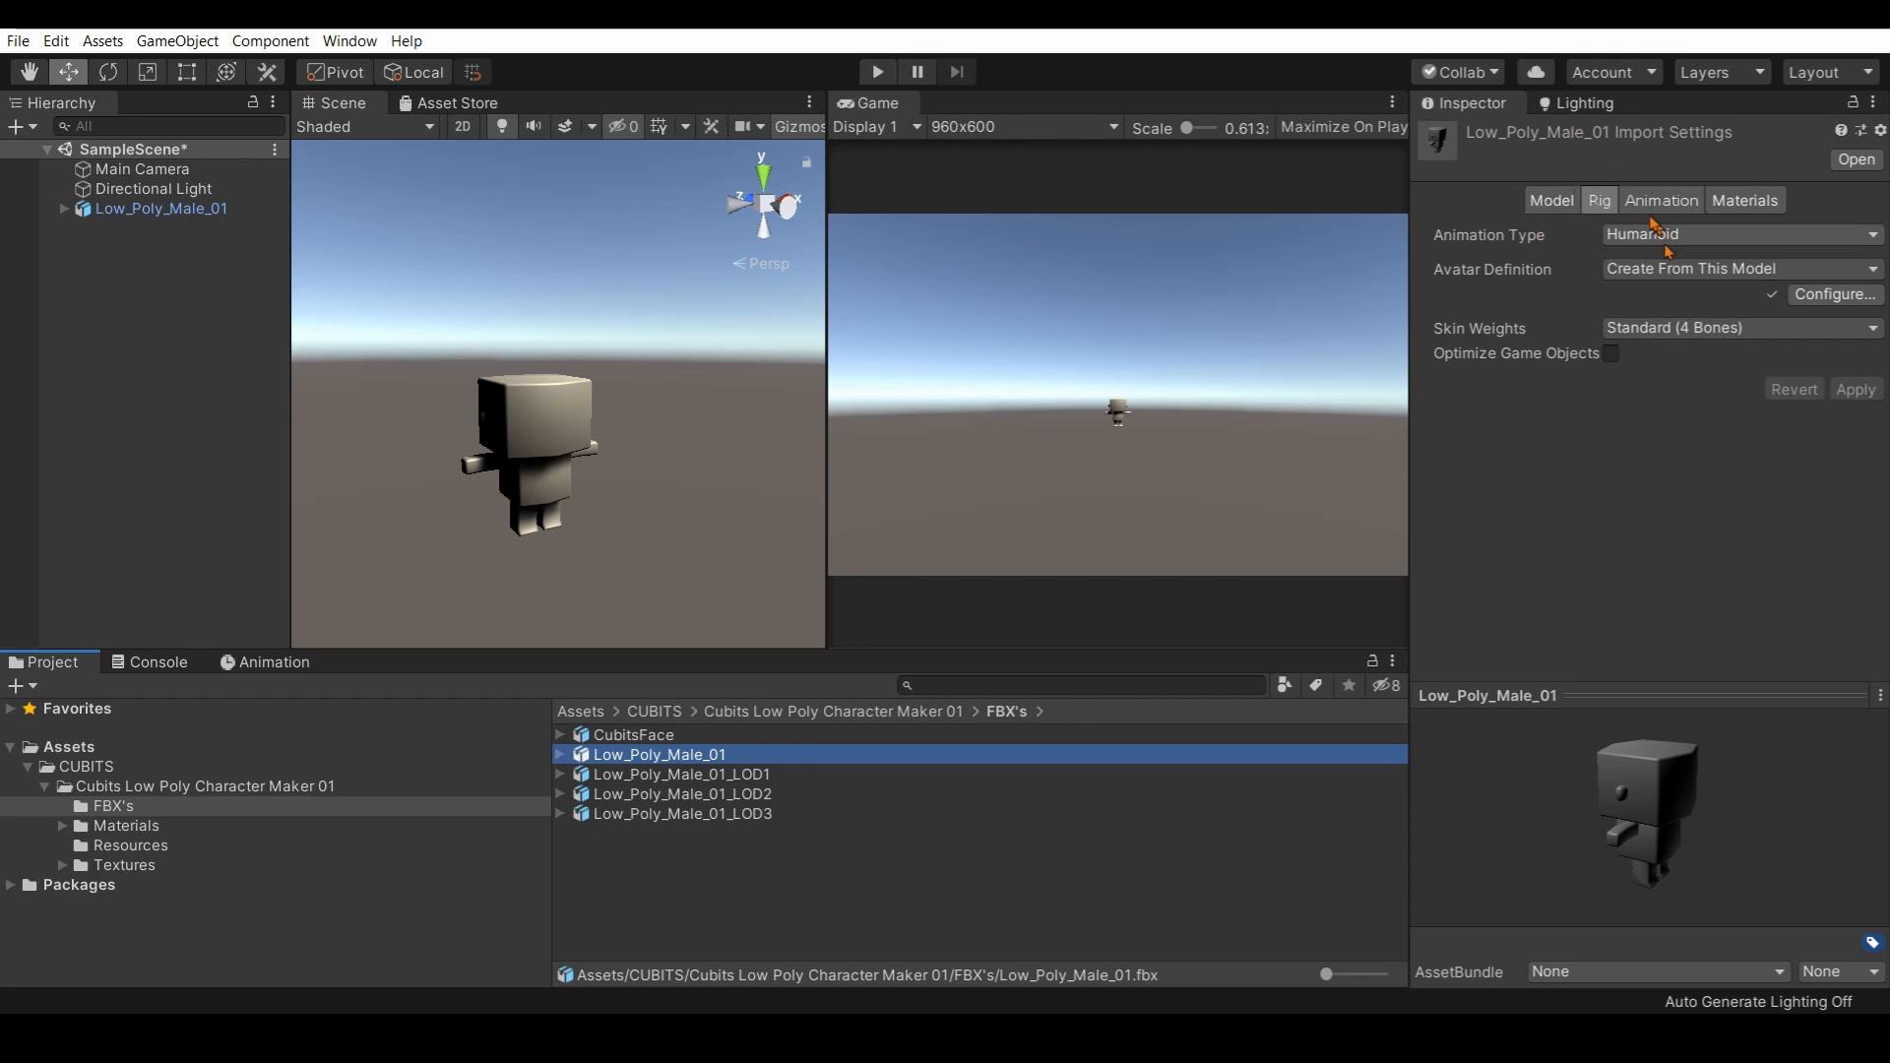
click(1597, 202)
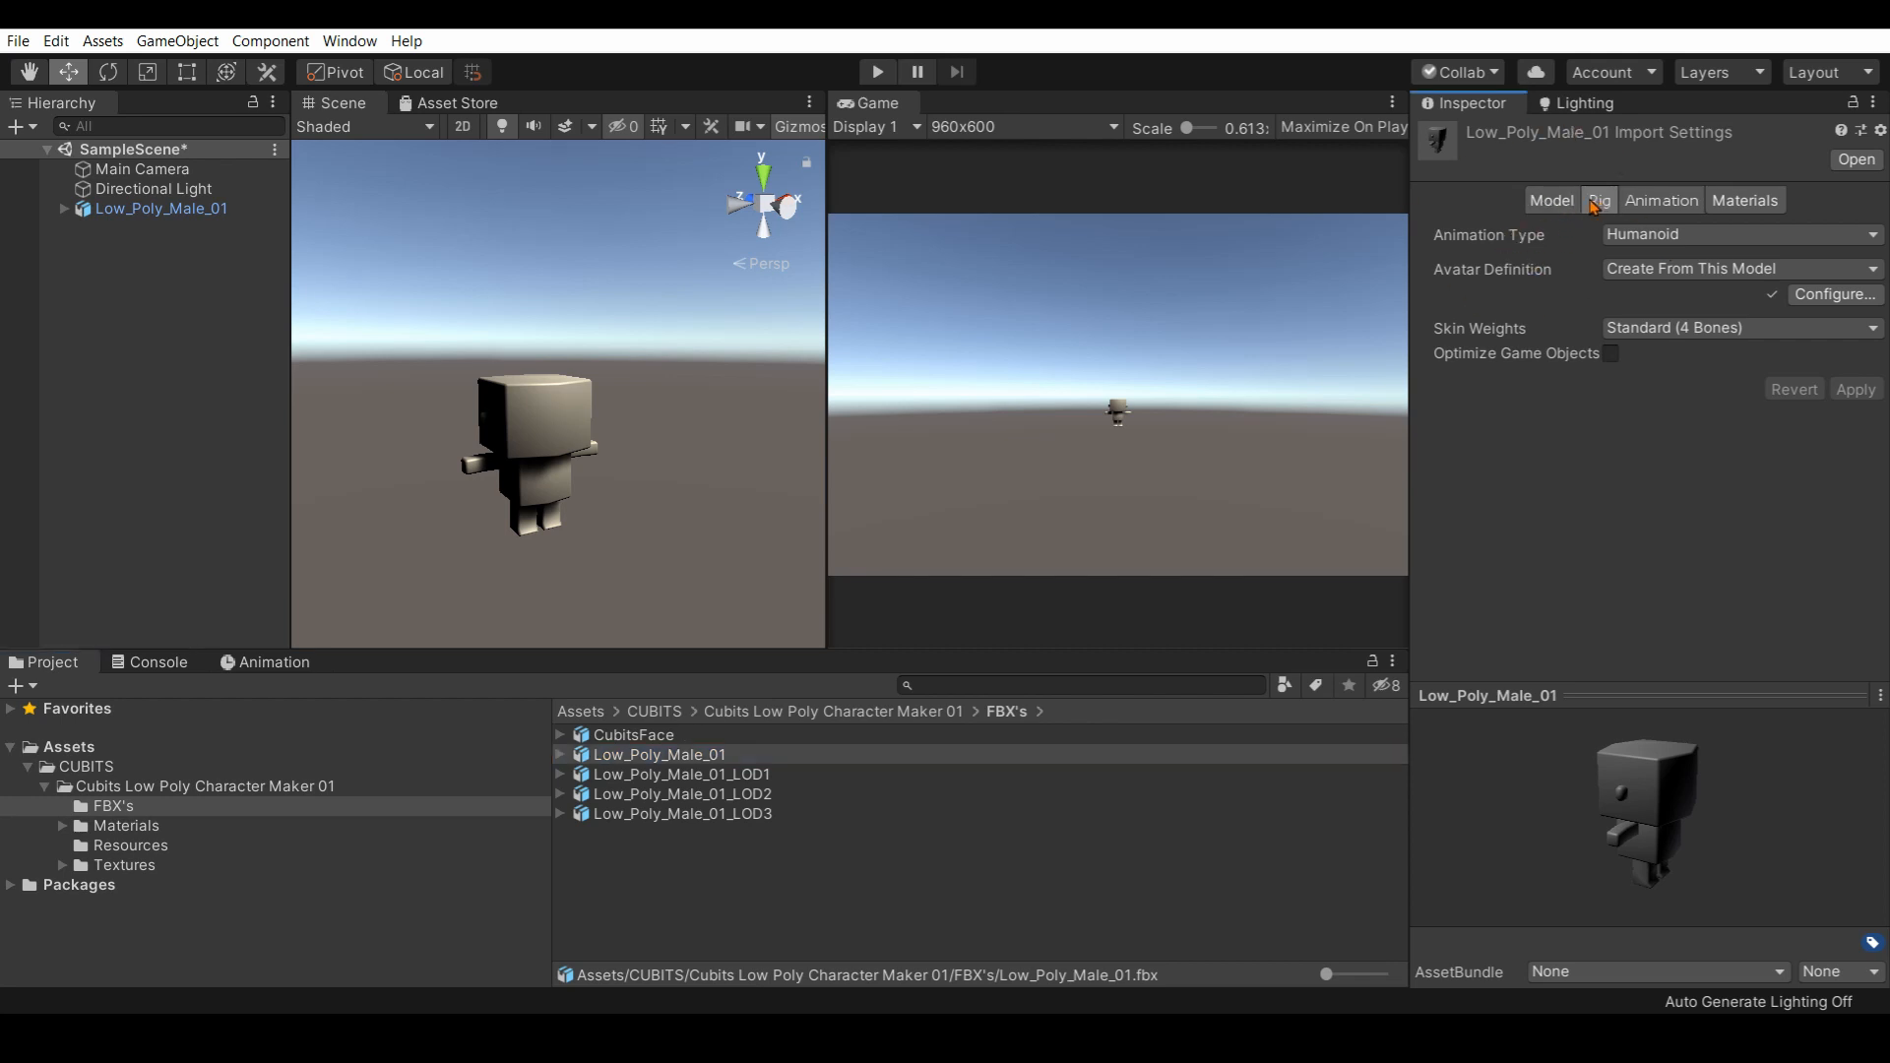
click(1718, 240)
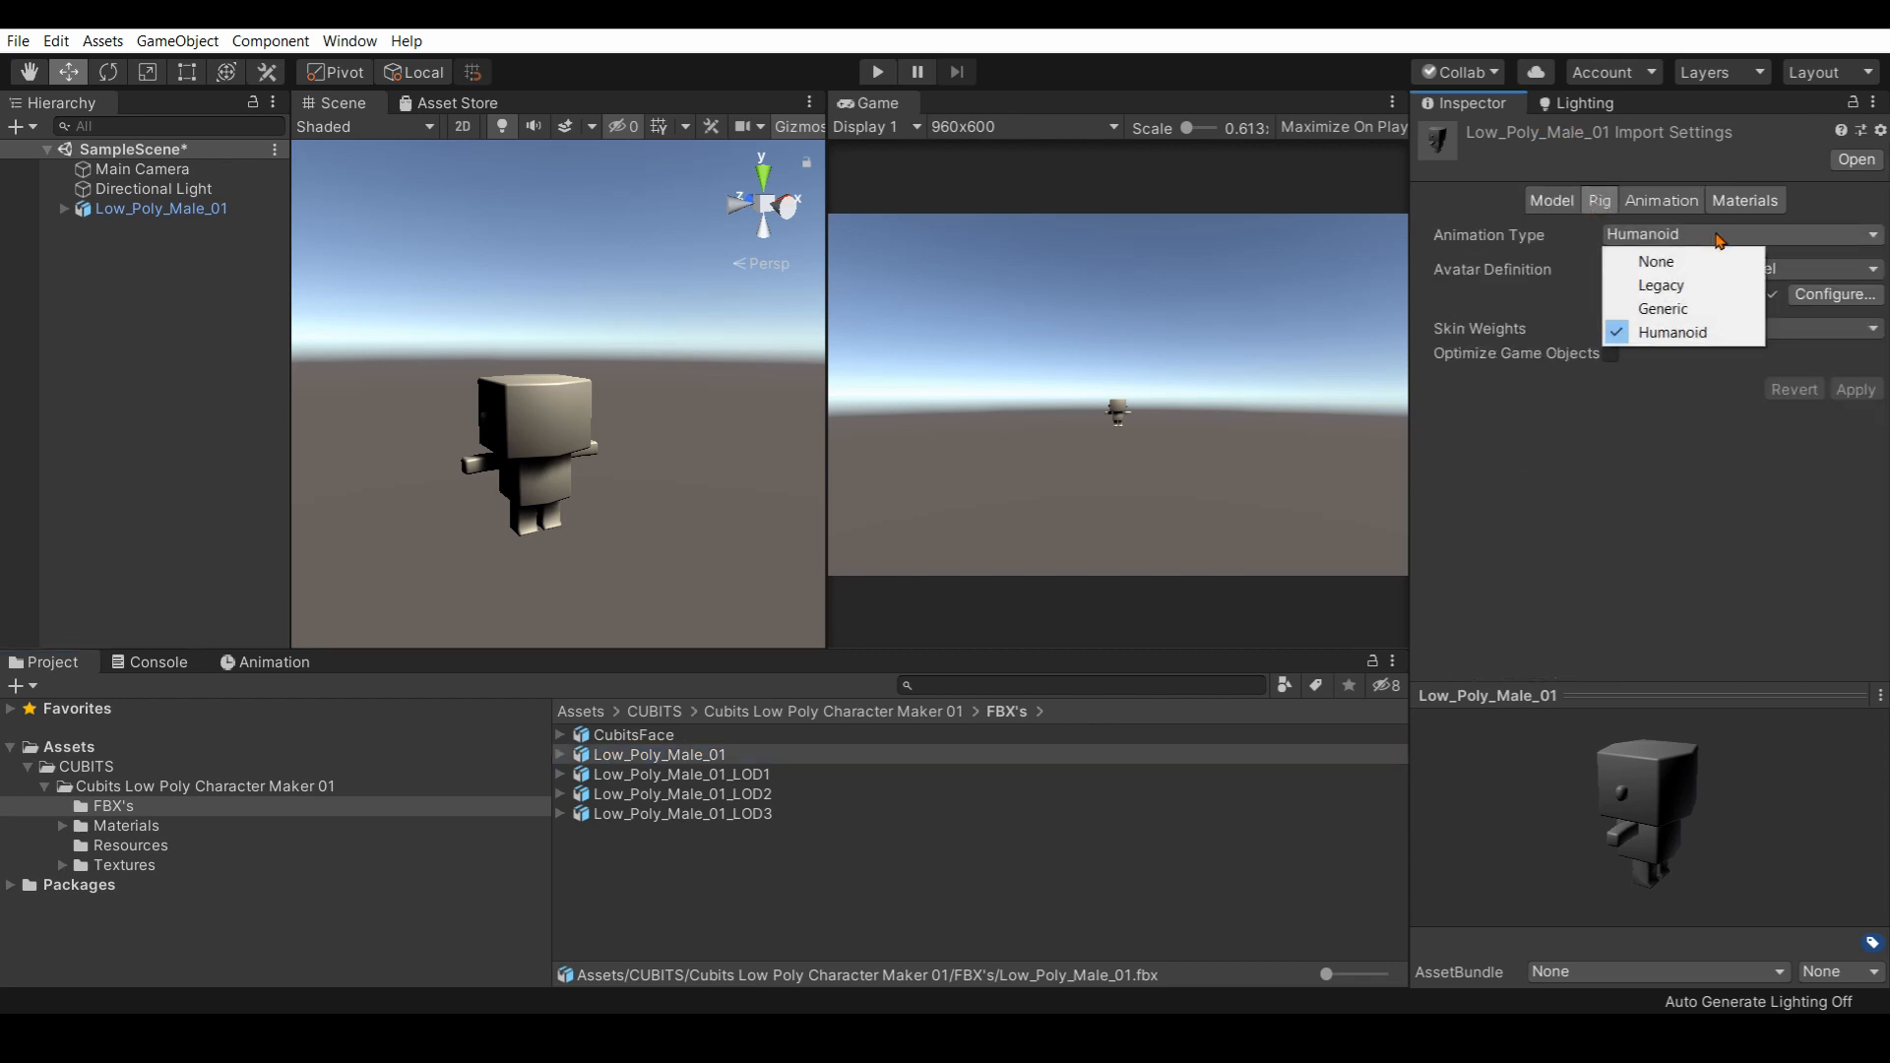
click(1691, 332)
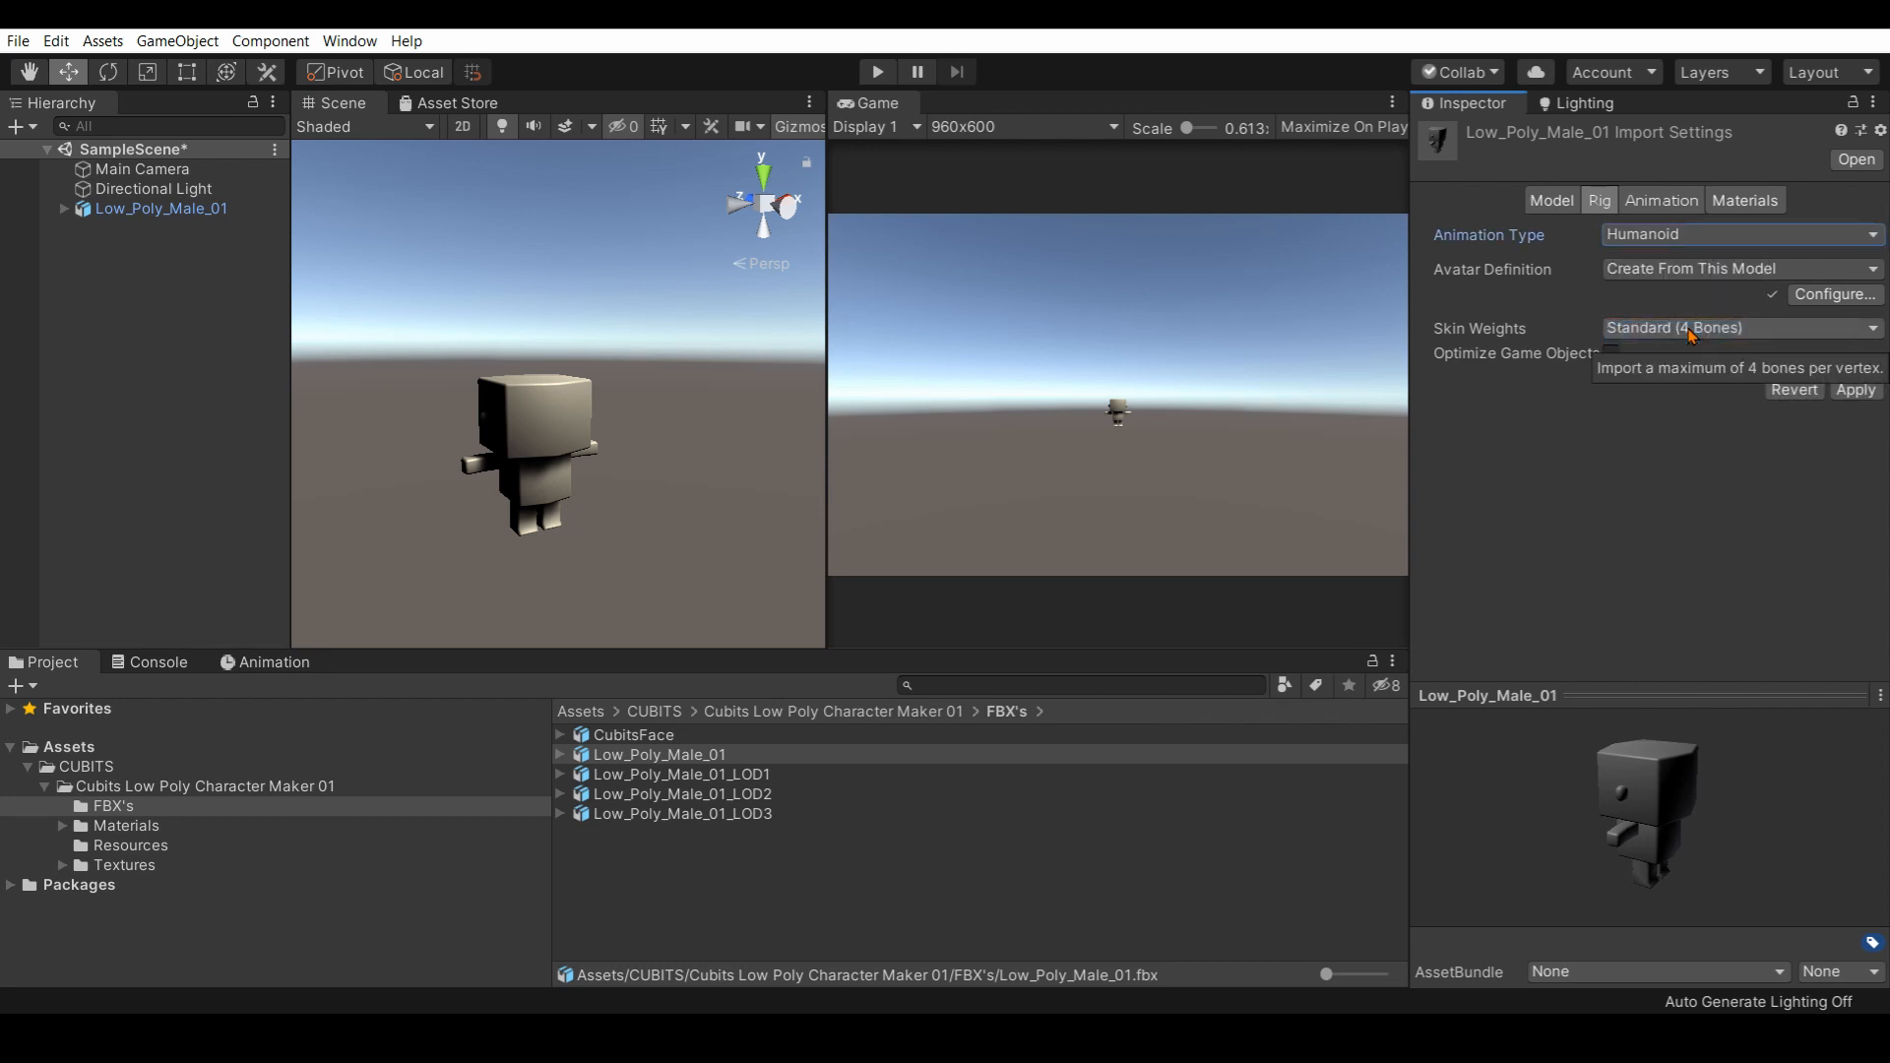
click(1752, 271)
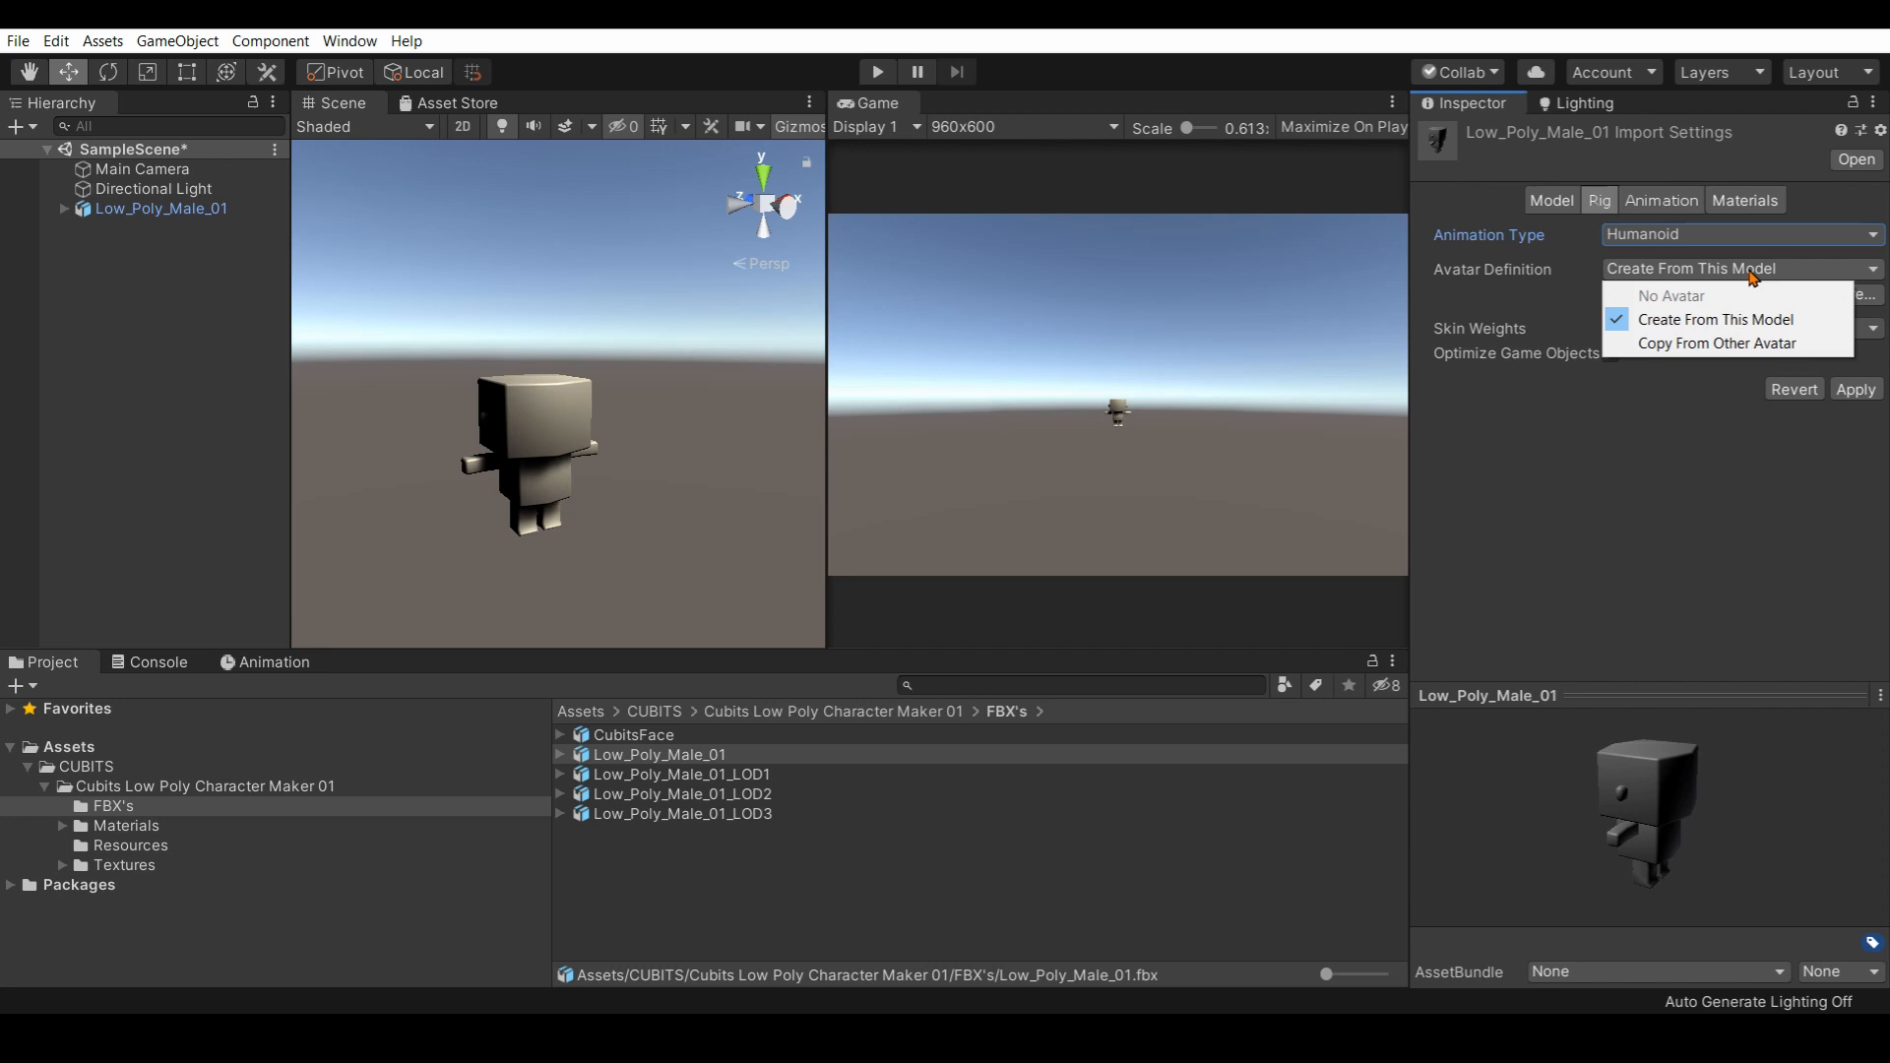
click(1707, 321)
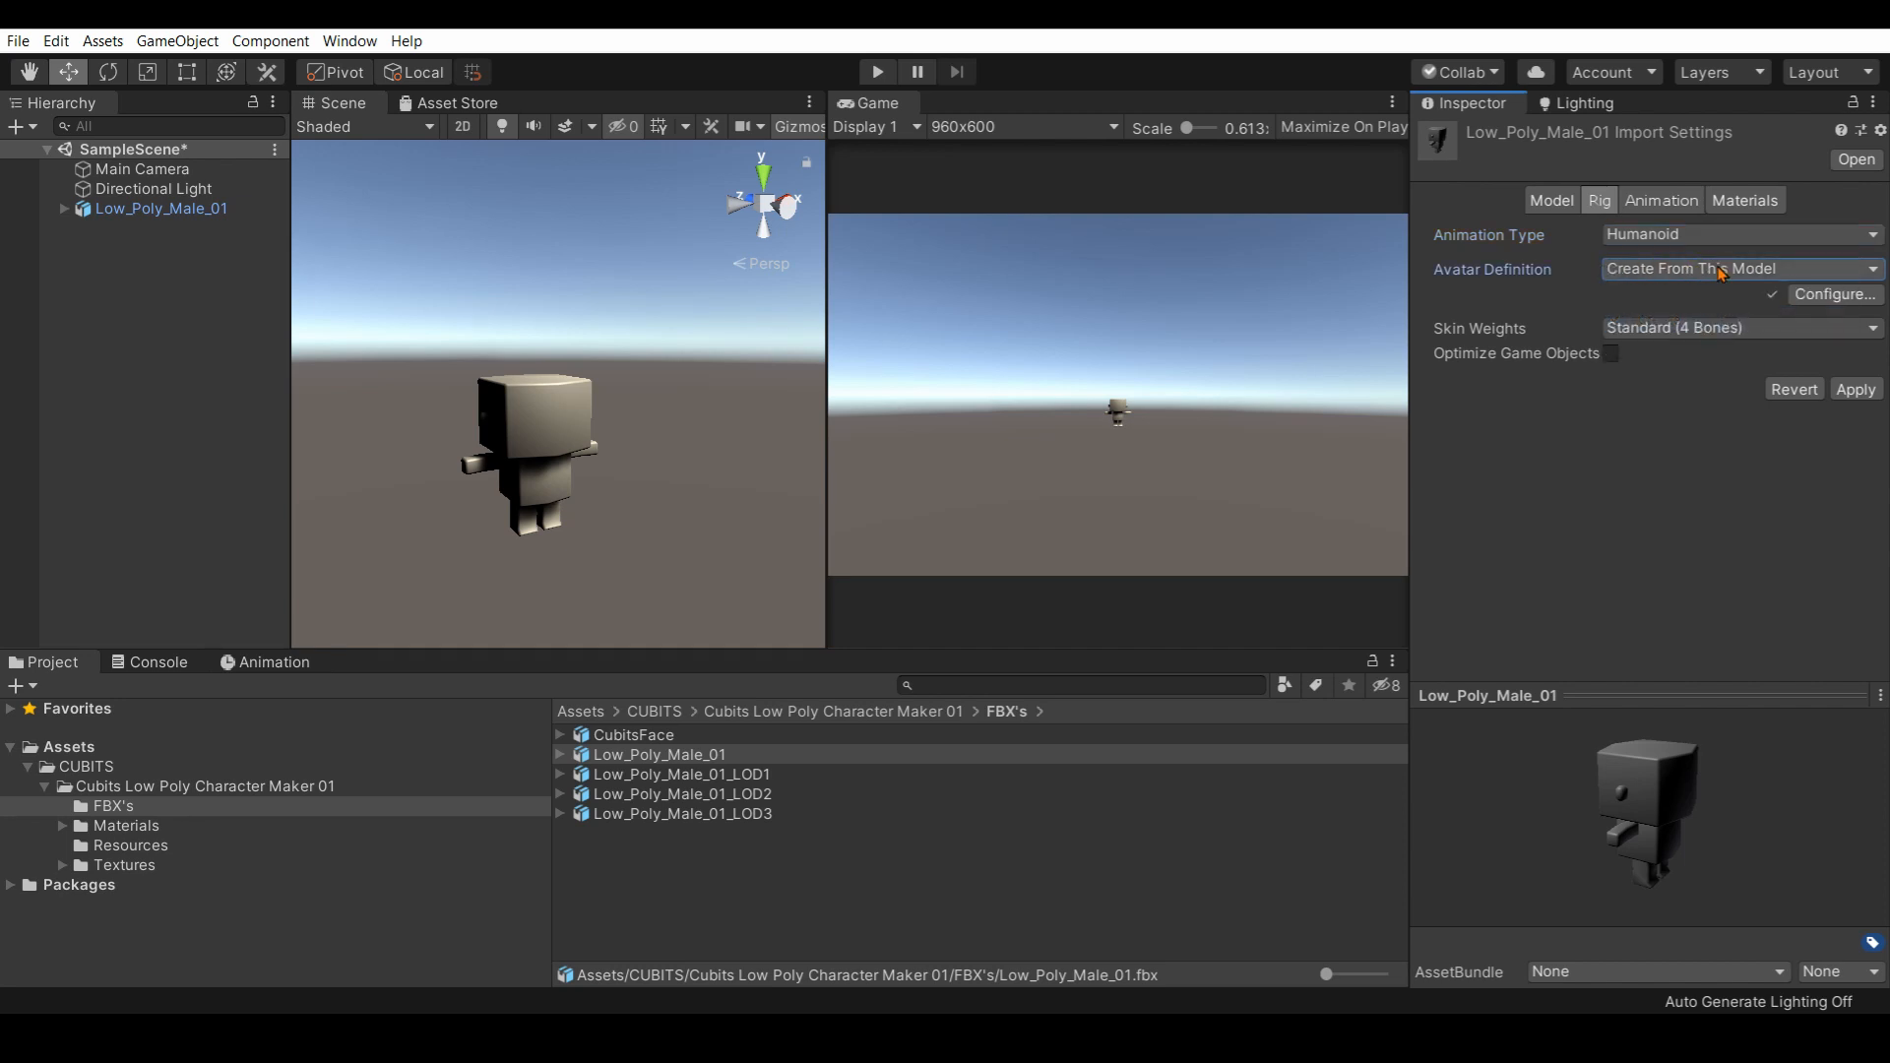
Open the avatar configuration of Low_Poly_Male_01, saving the modified scene and applying the pending import settings.
click(1835, 294)
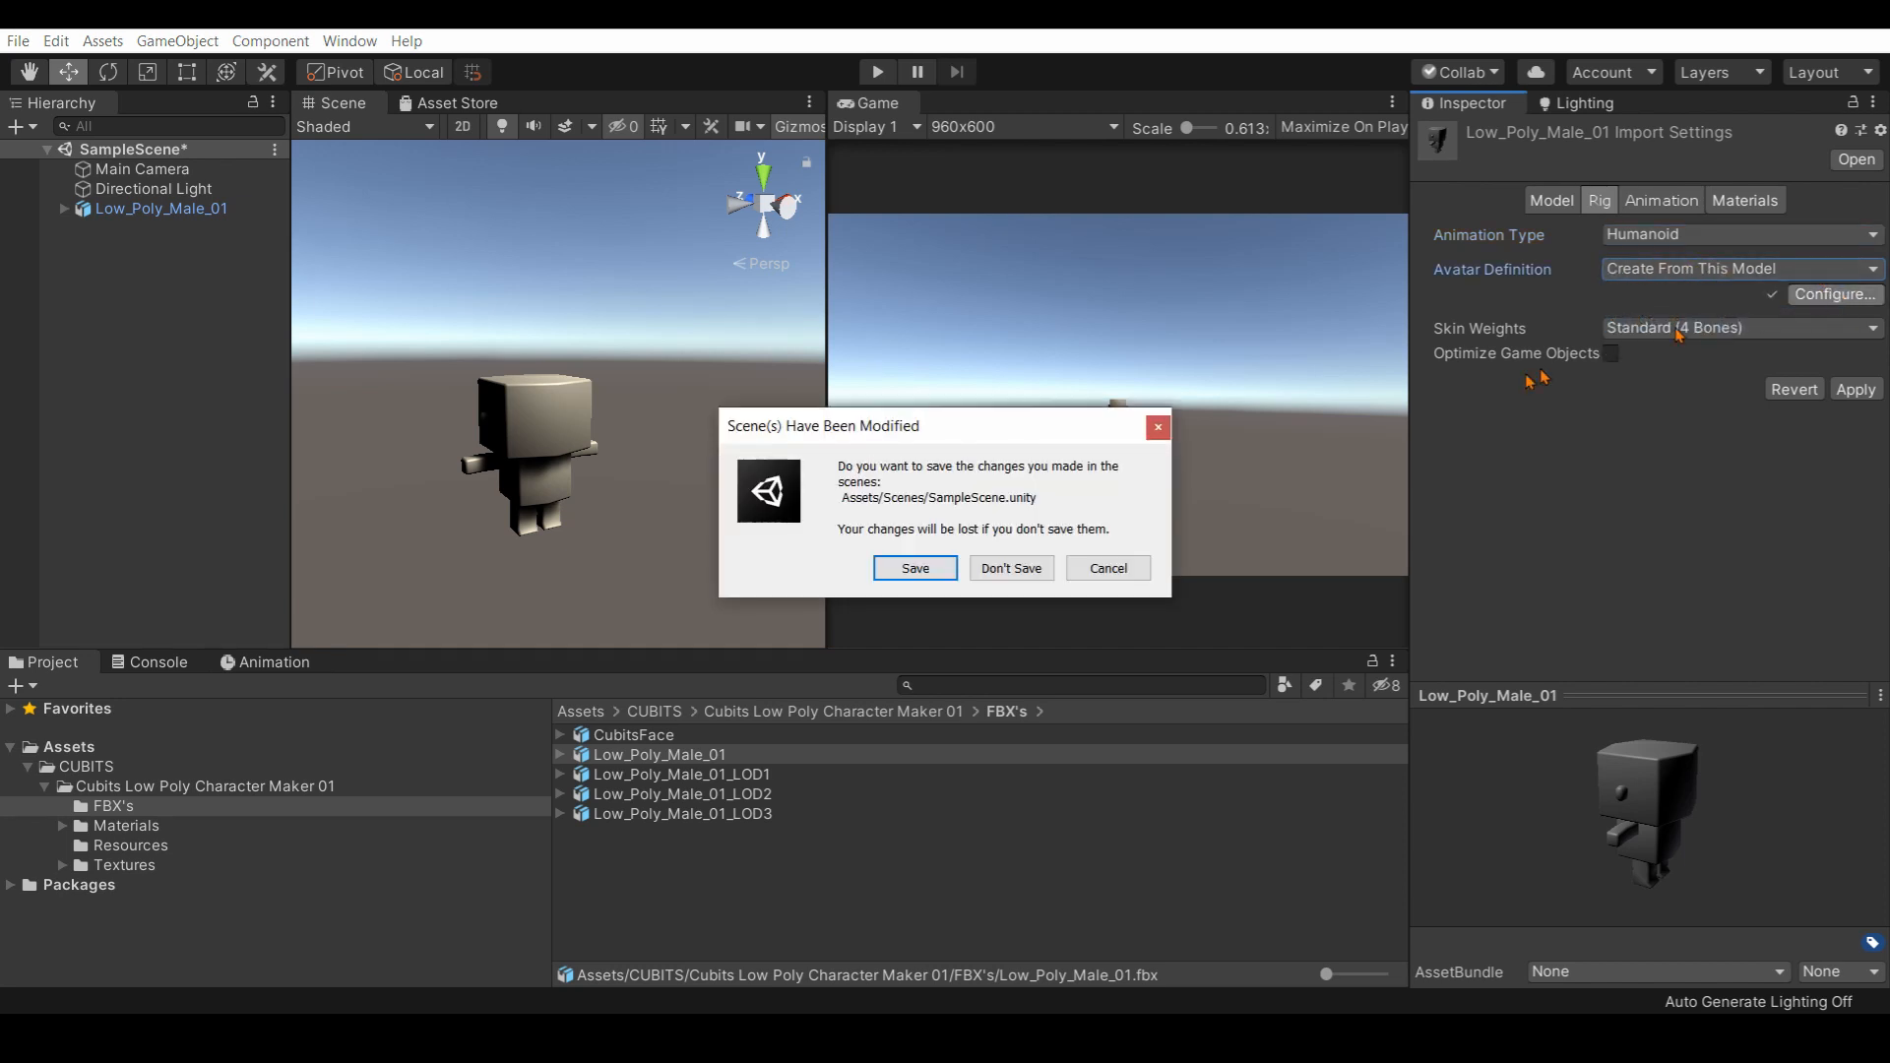
click(936, 575)
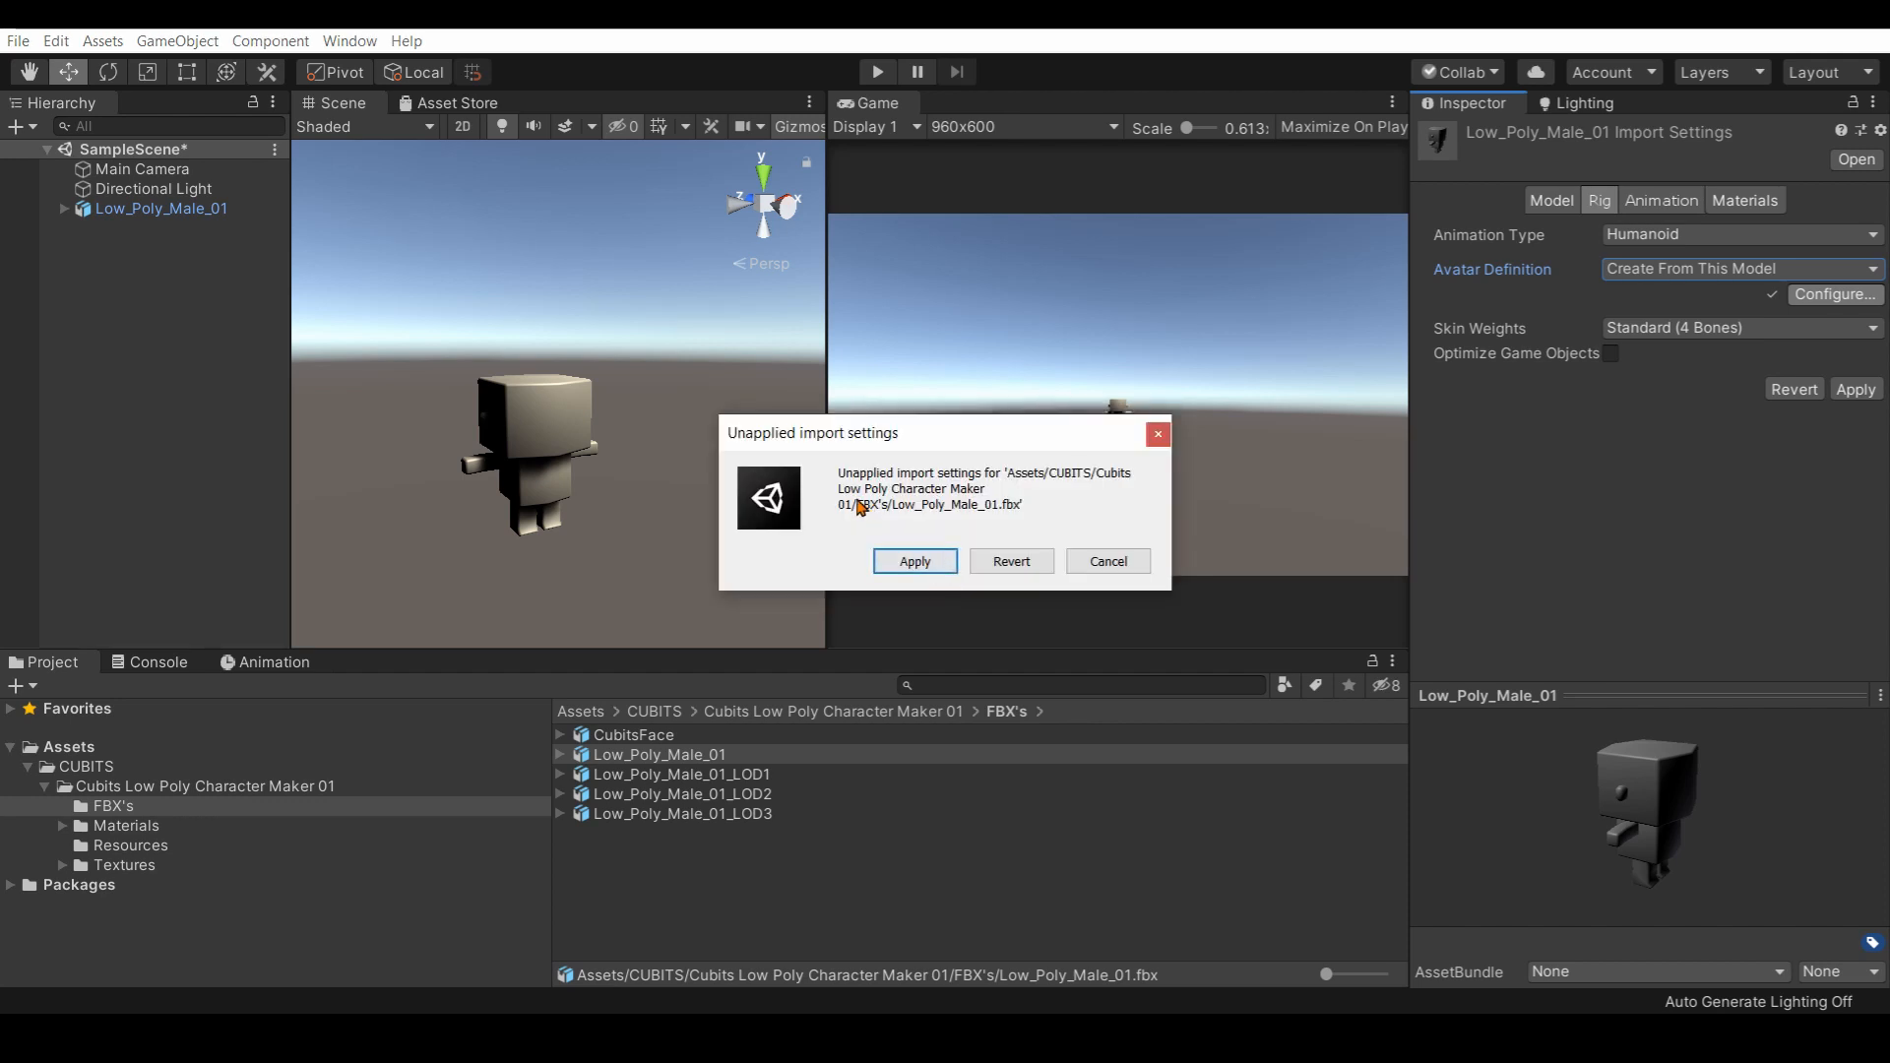
click(899, 559)
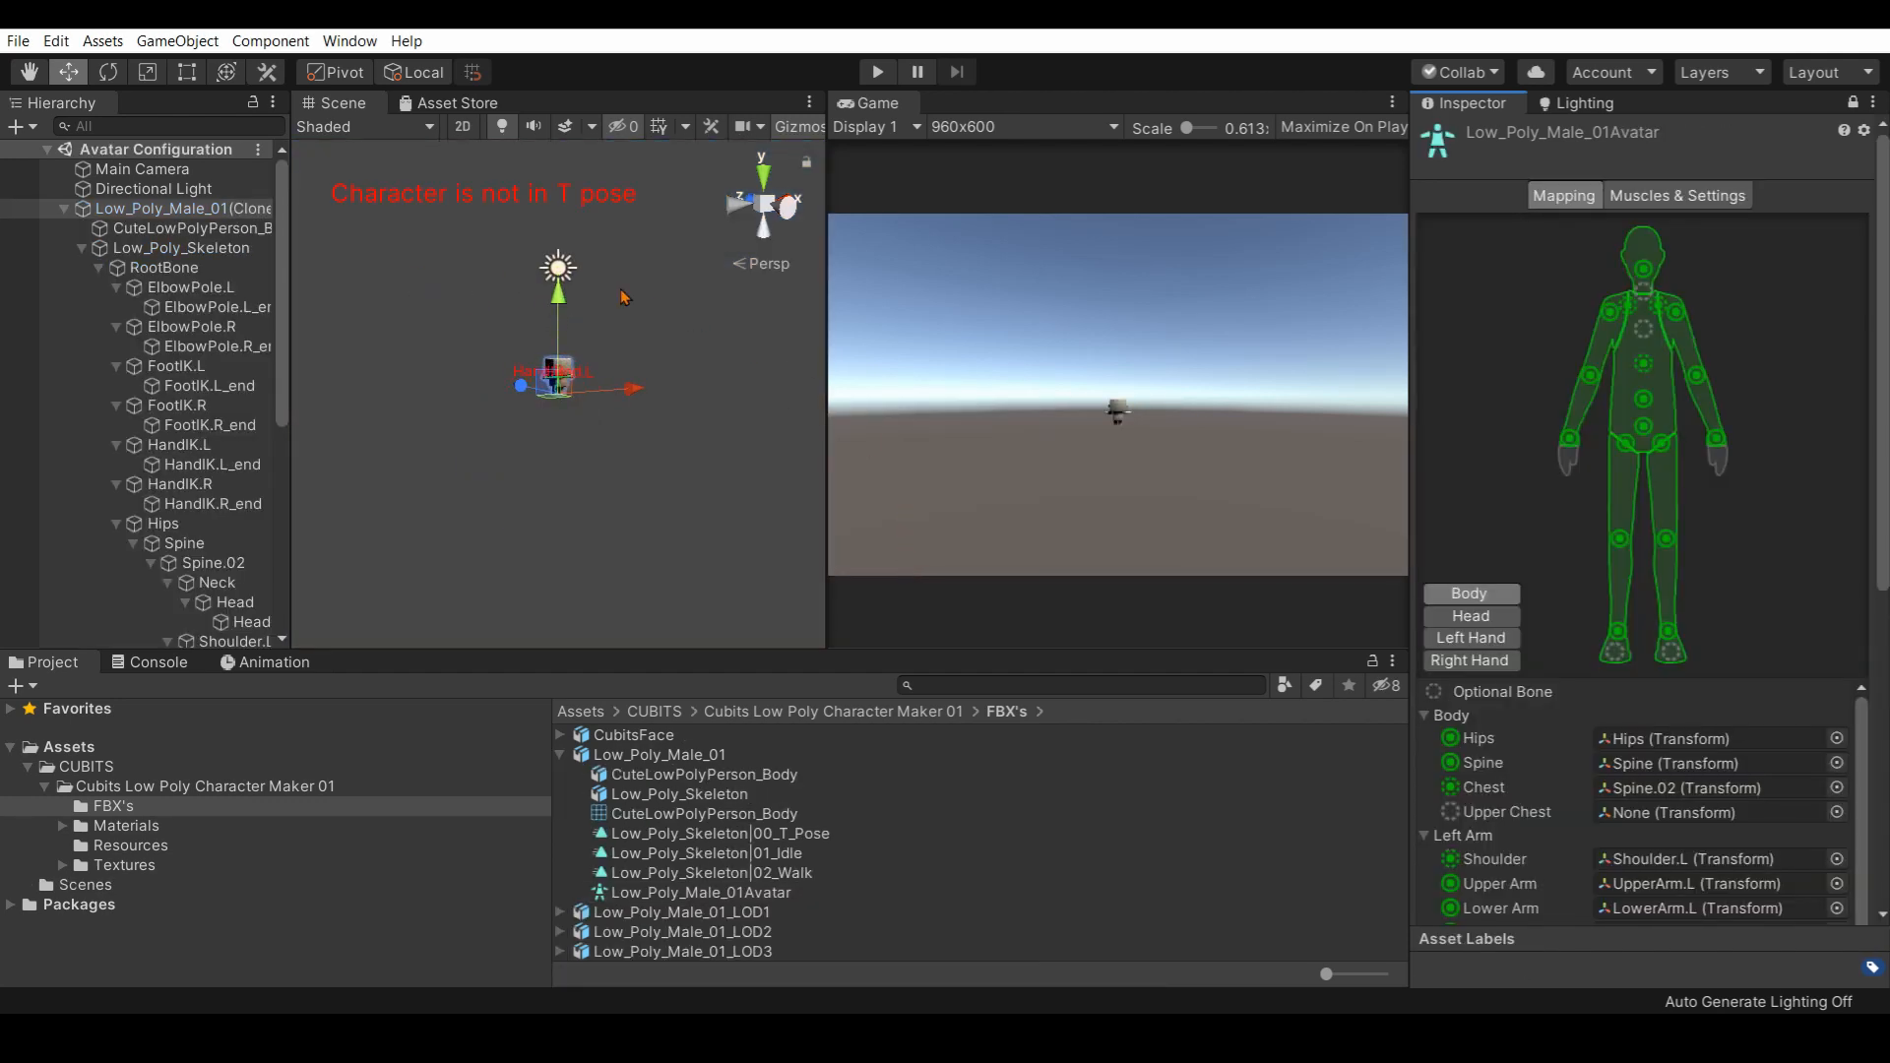
Examine the character's skeleton in the Scene view and compare it with the avatar's body bone mapping.
scroll(622, 297, up, 6)
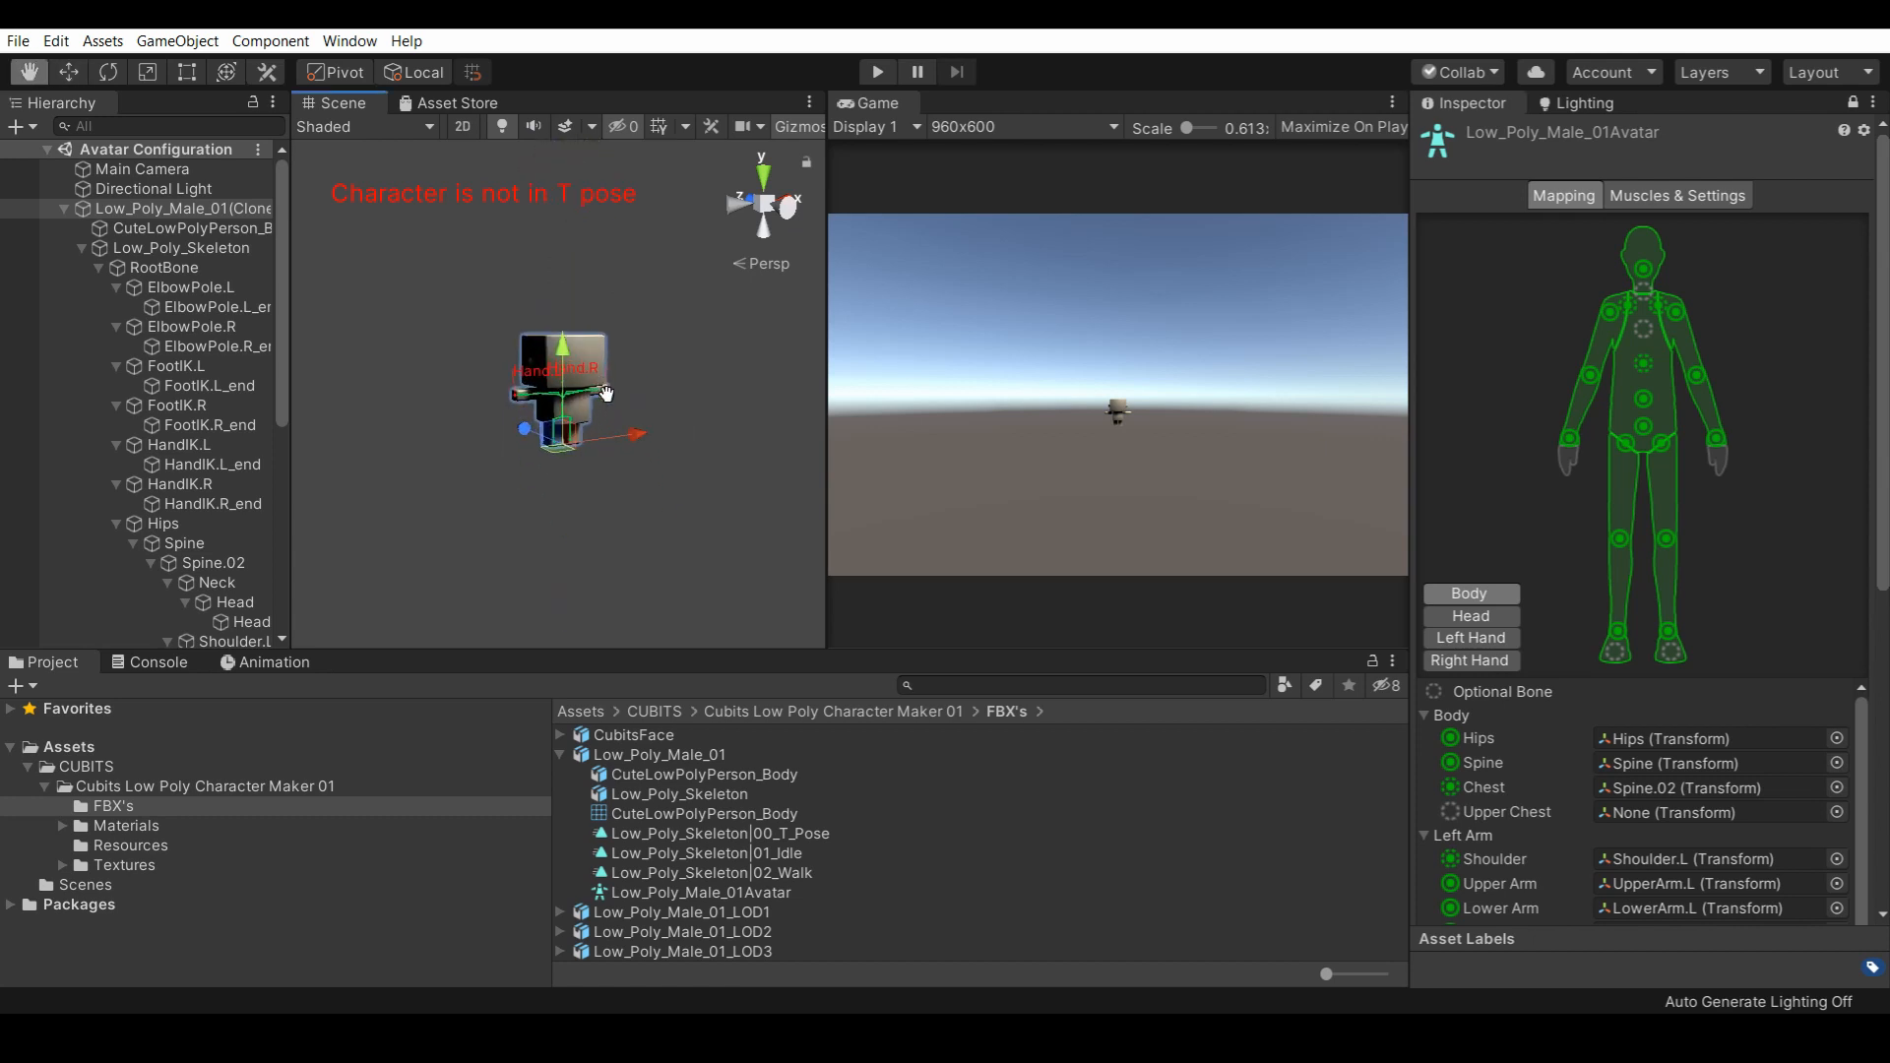
scroll(606, 393, up, 2)
scroll(631, 398, up, 3)
alt+drag(630, 404, 558, 407)
scroll(622, 430, down, 3)
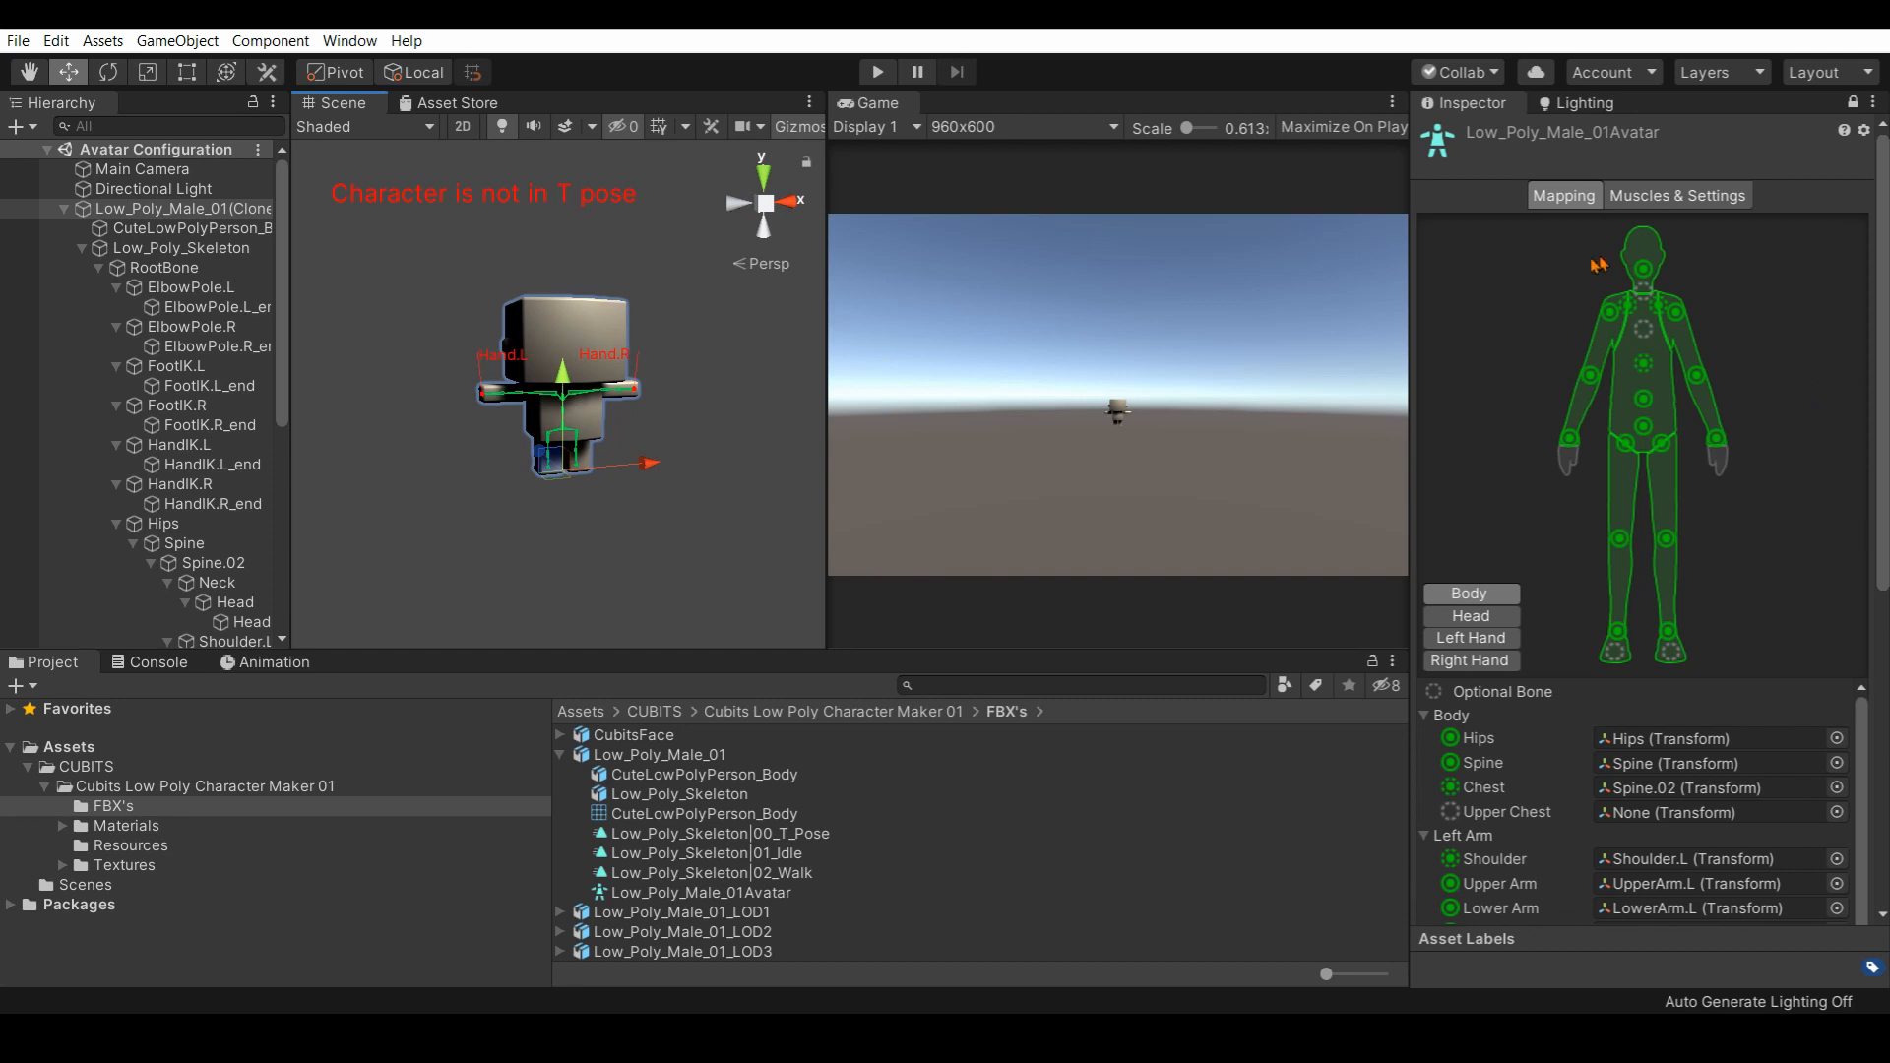
scroll(1652, 771, down, 1)
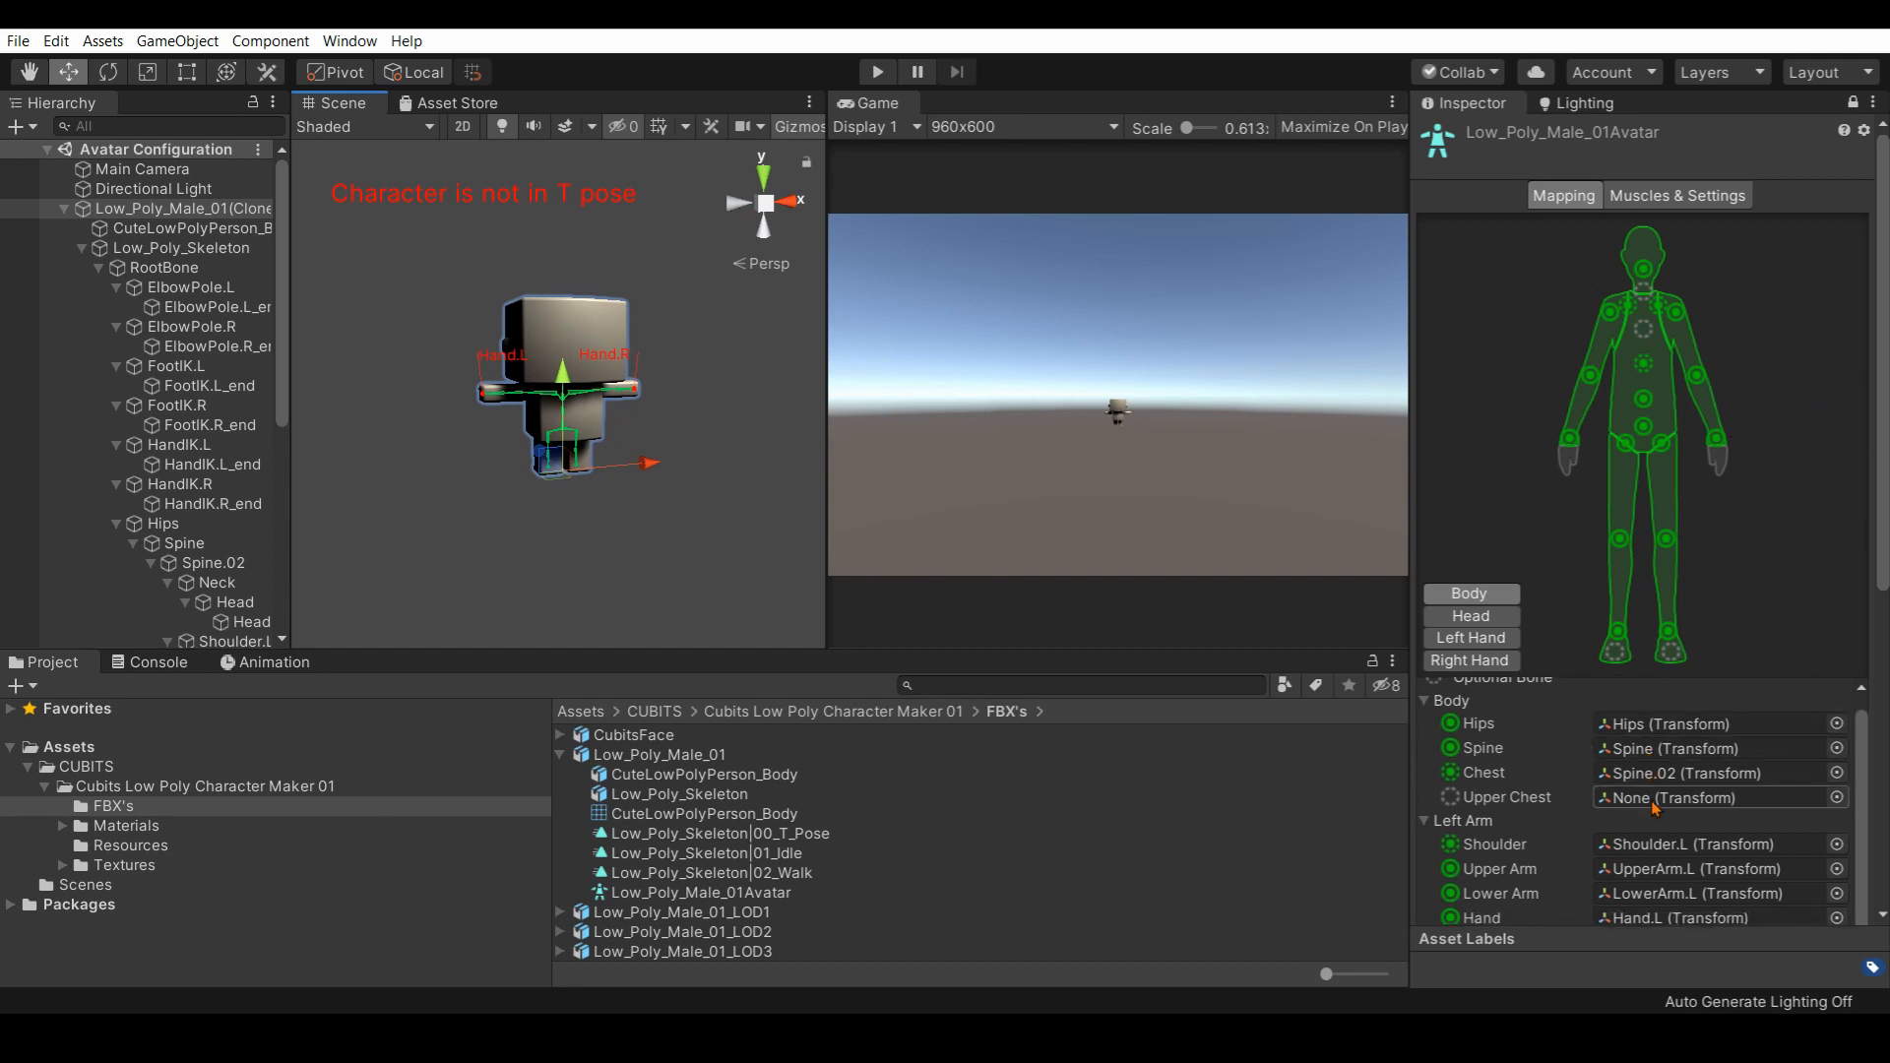
scroll(1629, 620, down, 4)
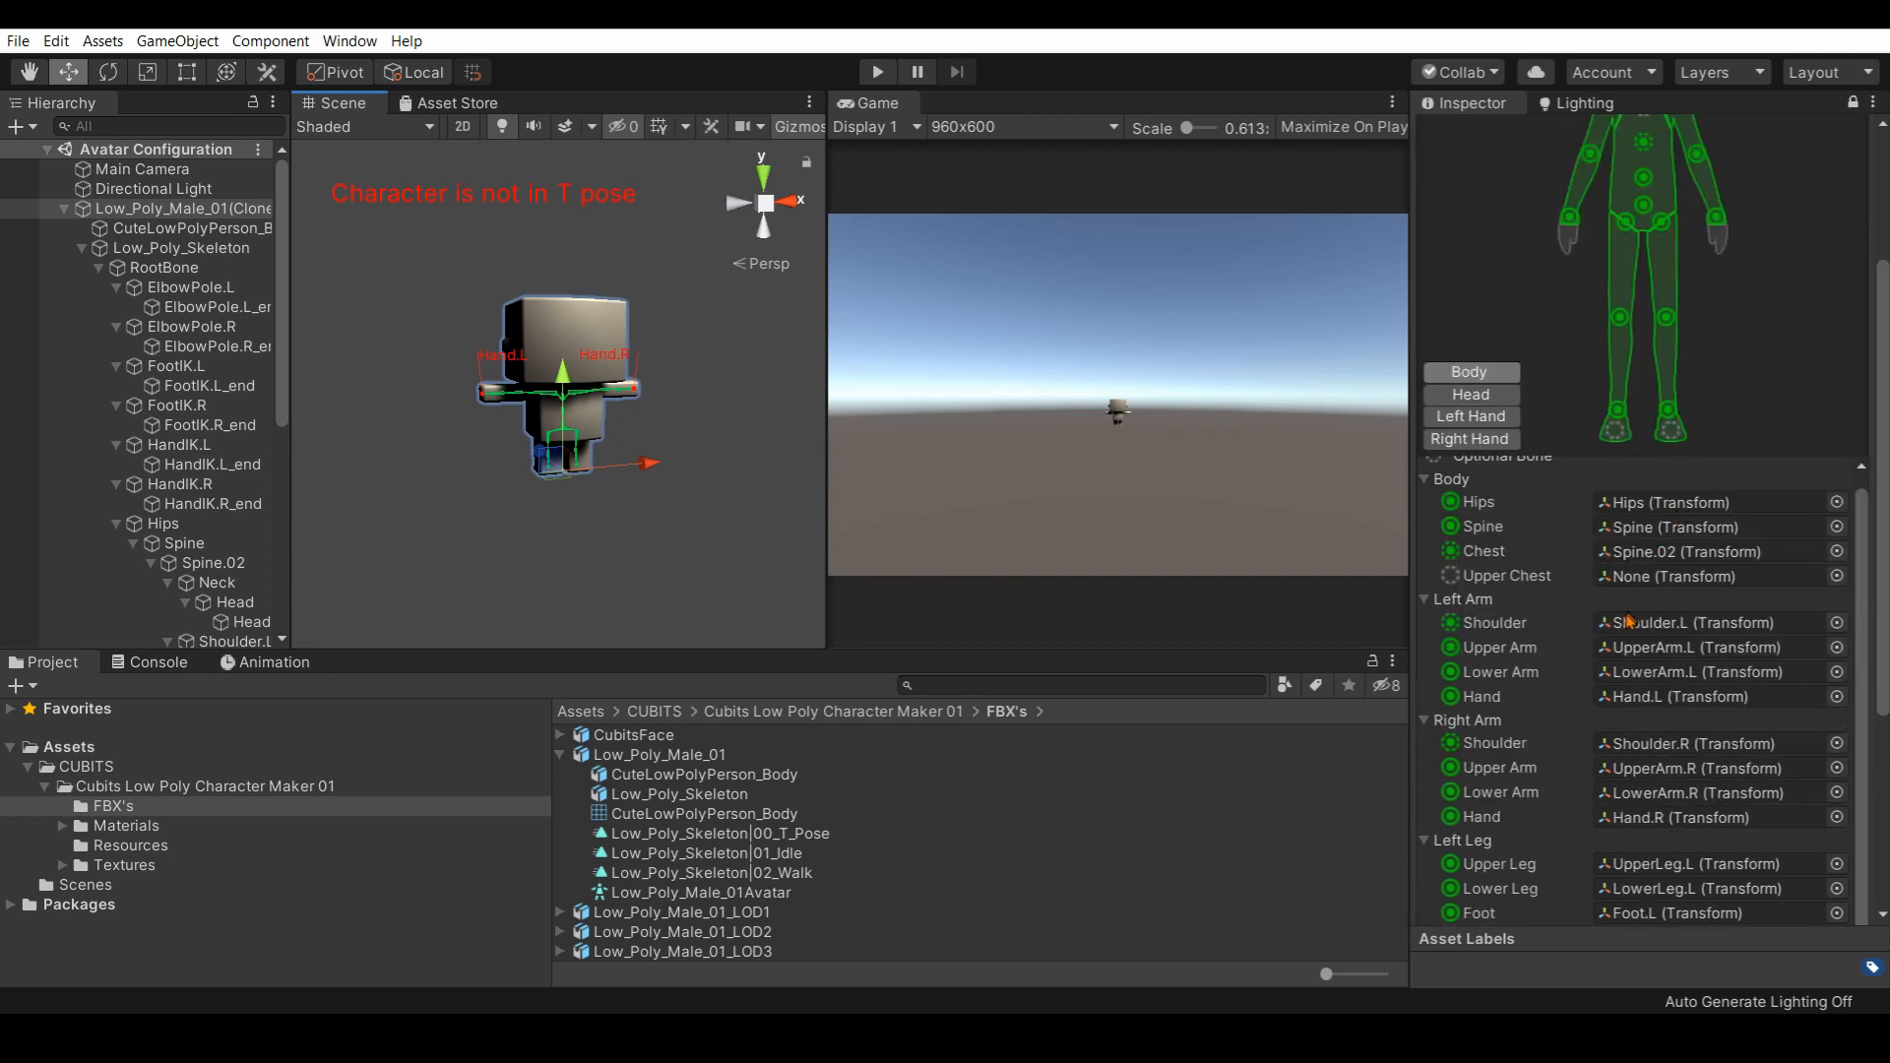
scroll(1511, 542, up, 1)
scroll(1662, 218, up, 5)
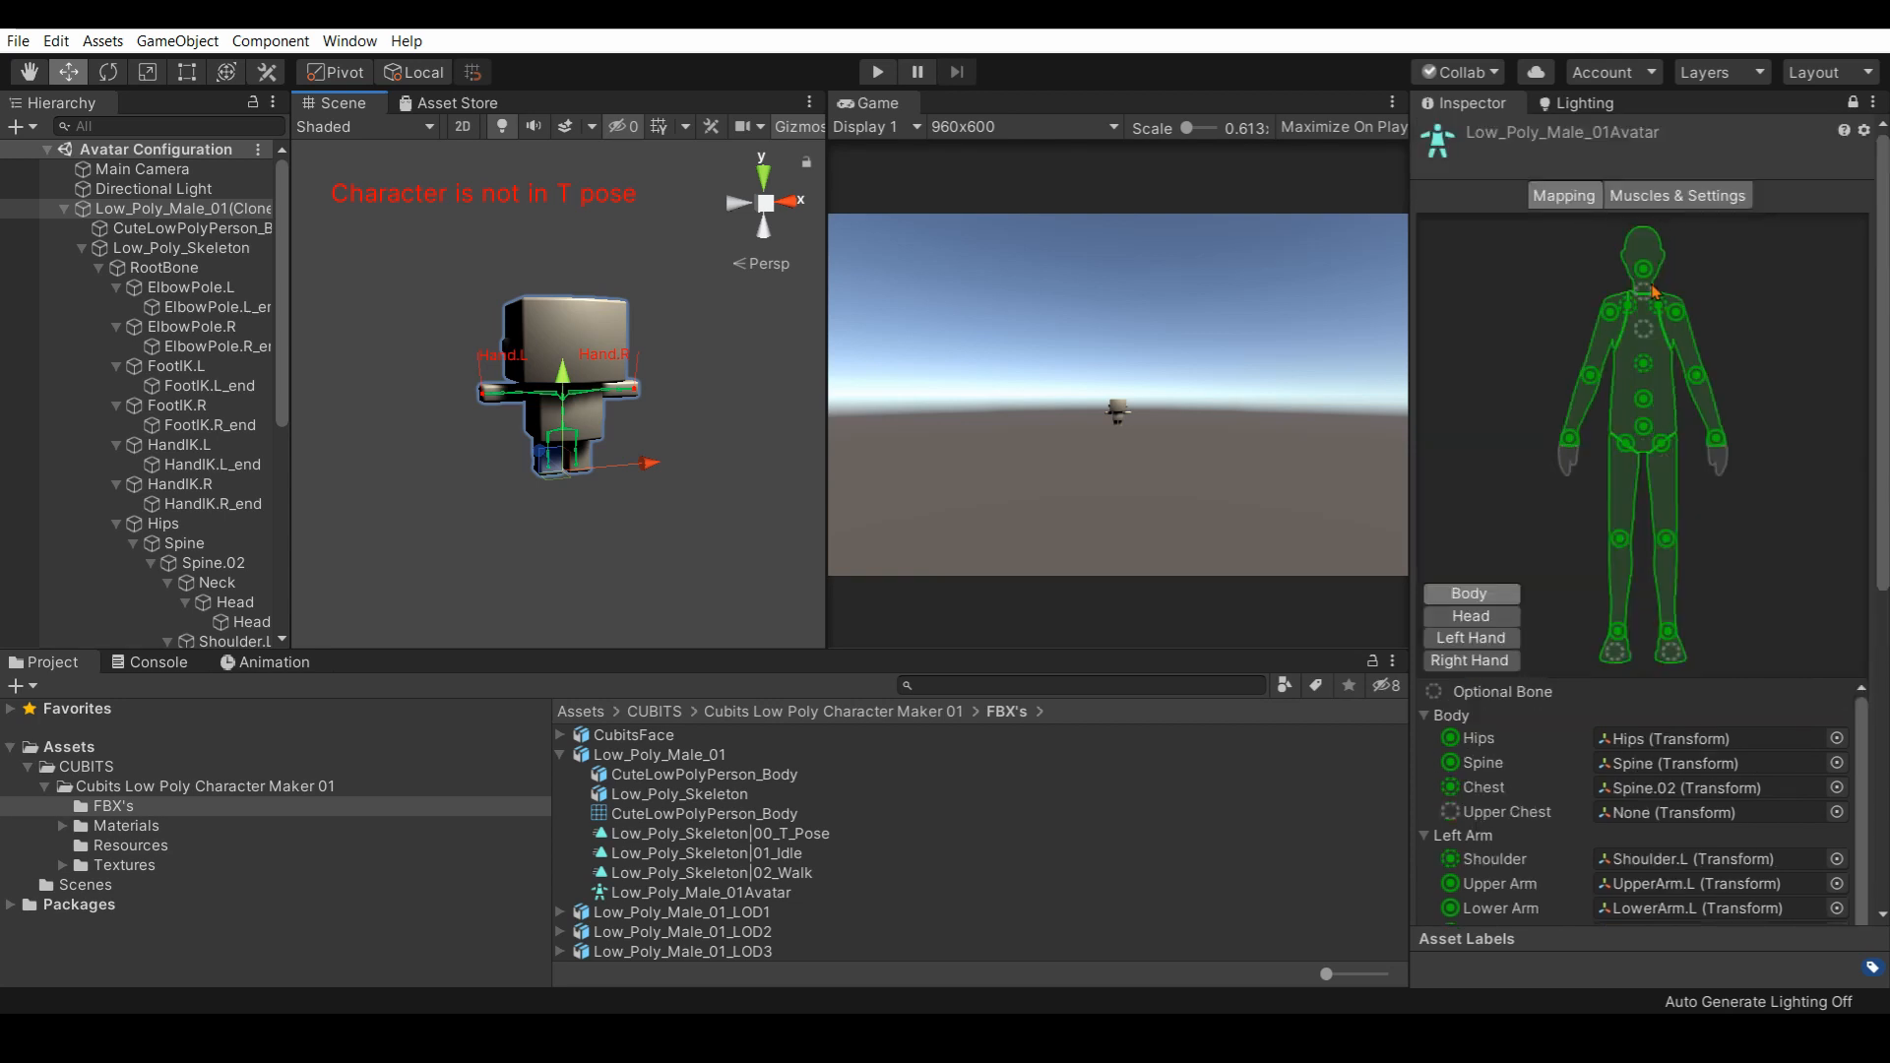
scroll(557, 431, up, 3)
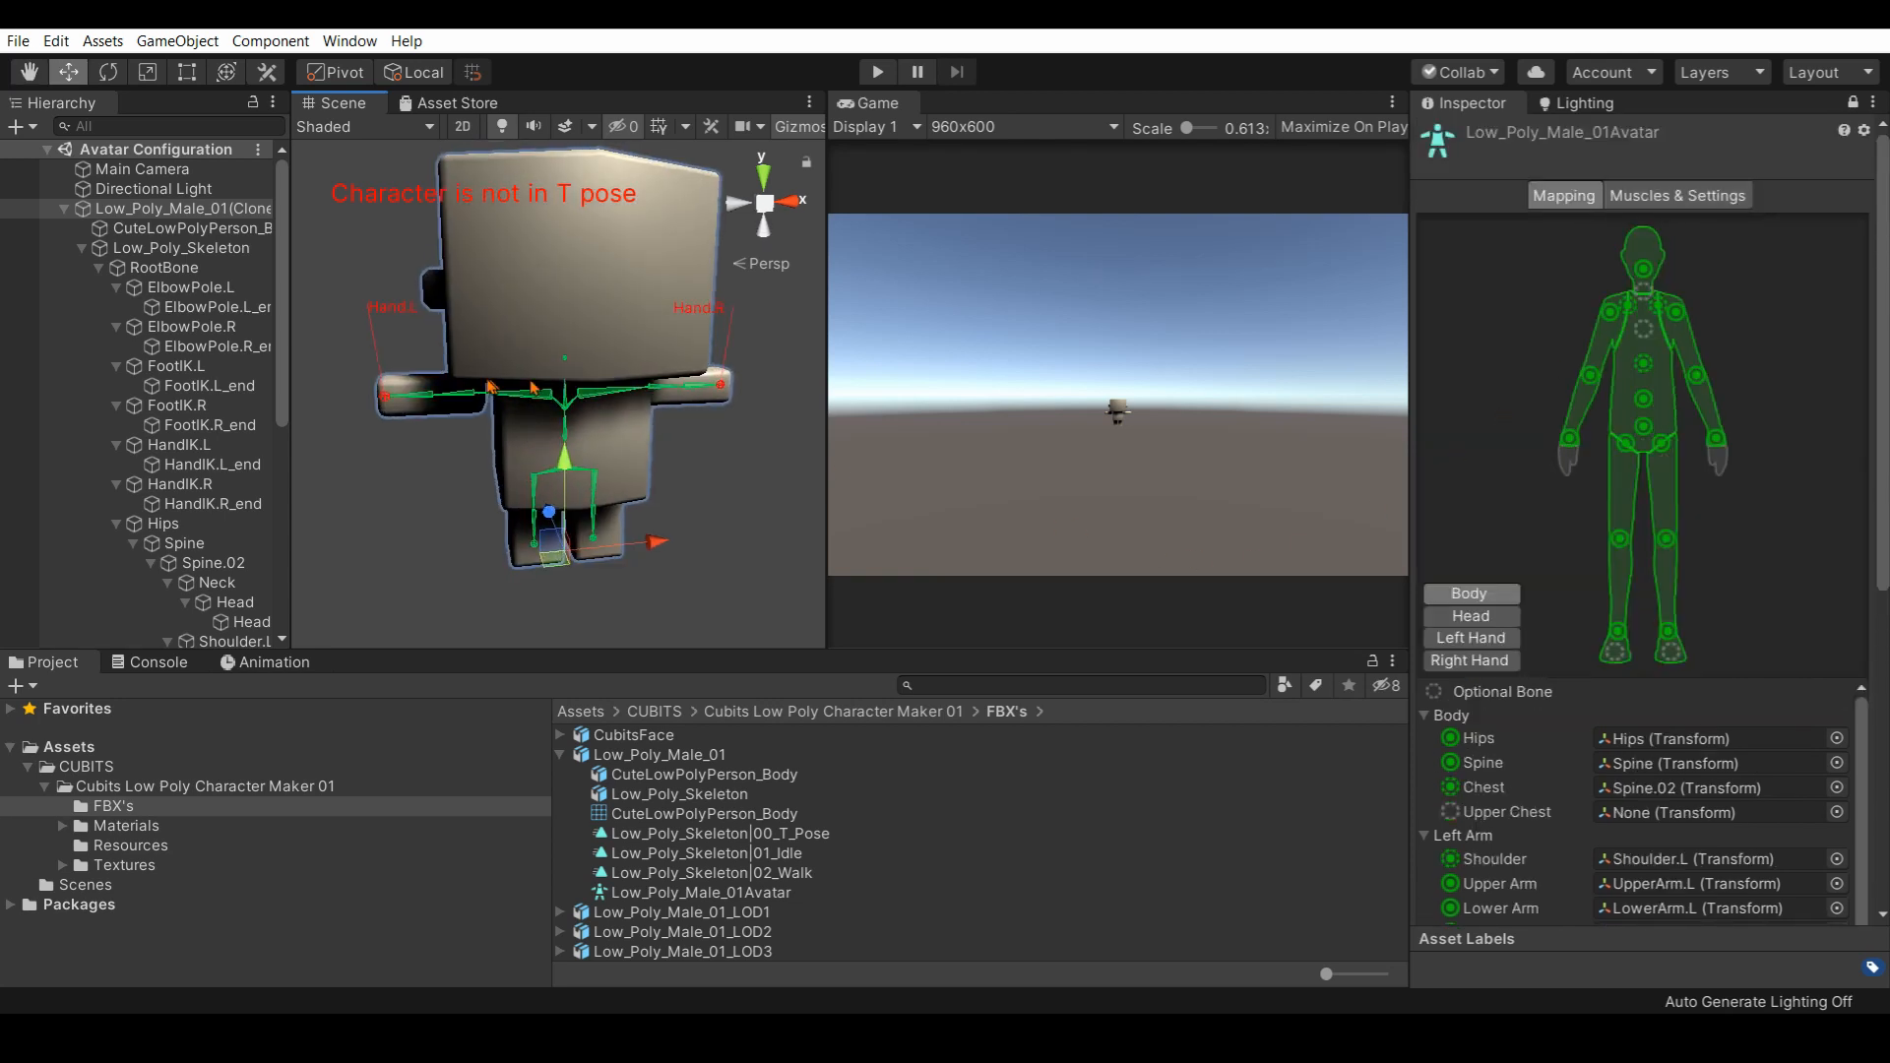
mouse_move(542, 408)
alt+mouse_down()
mouse_move(608, 396)
mouse_move(558, 403)
alt+mouse_up()
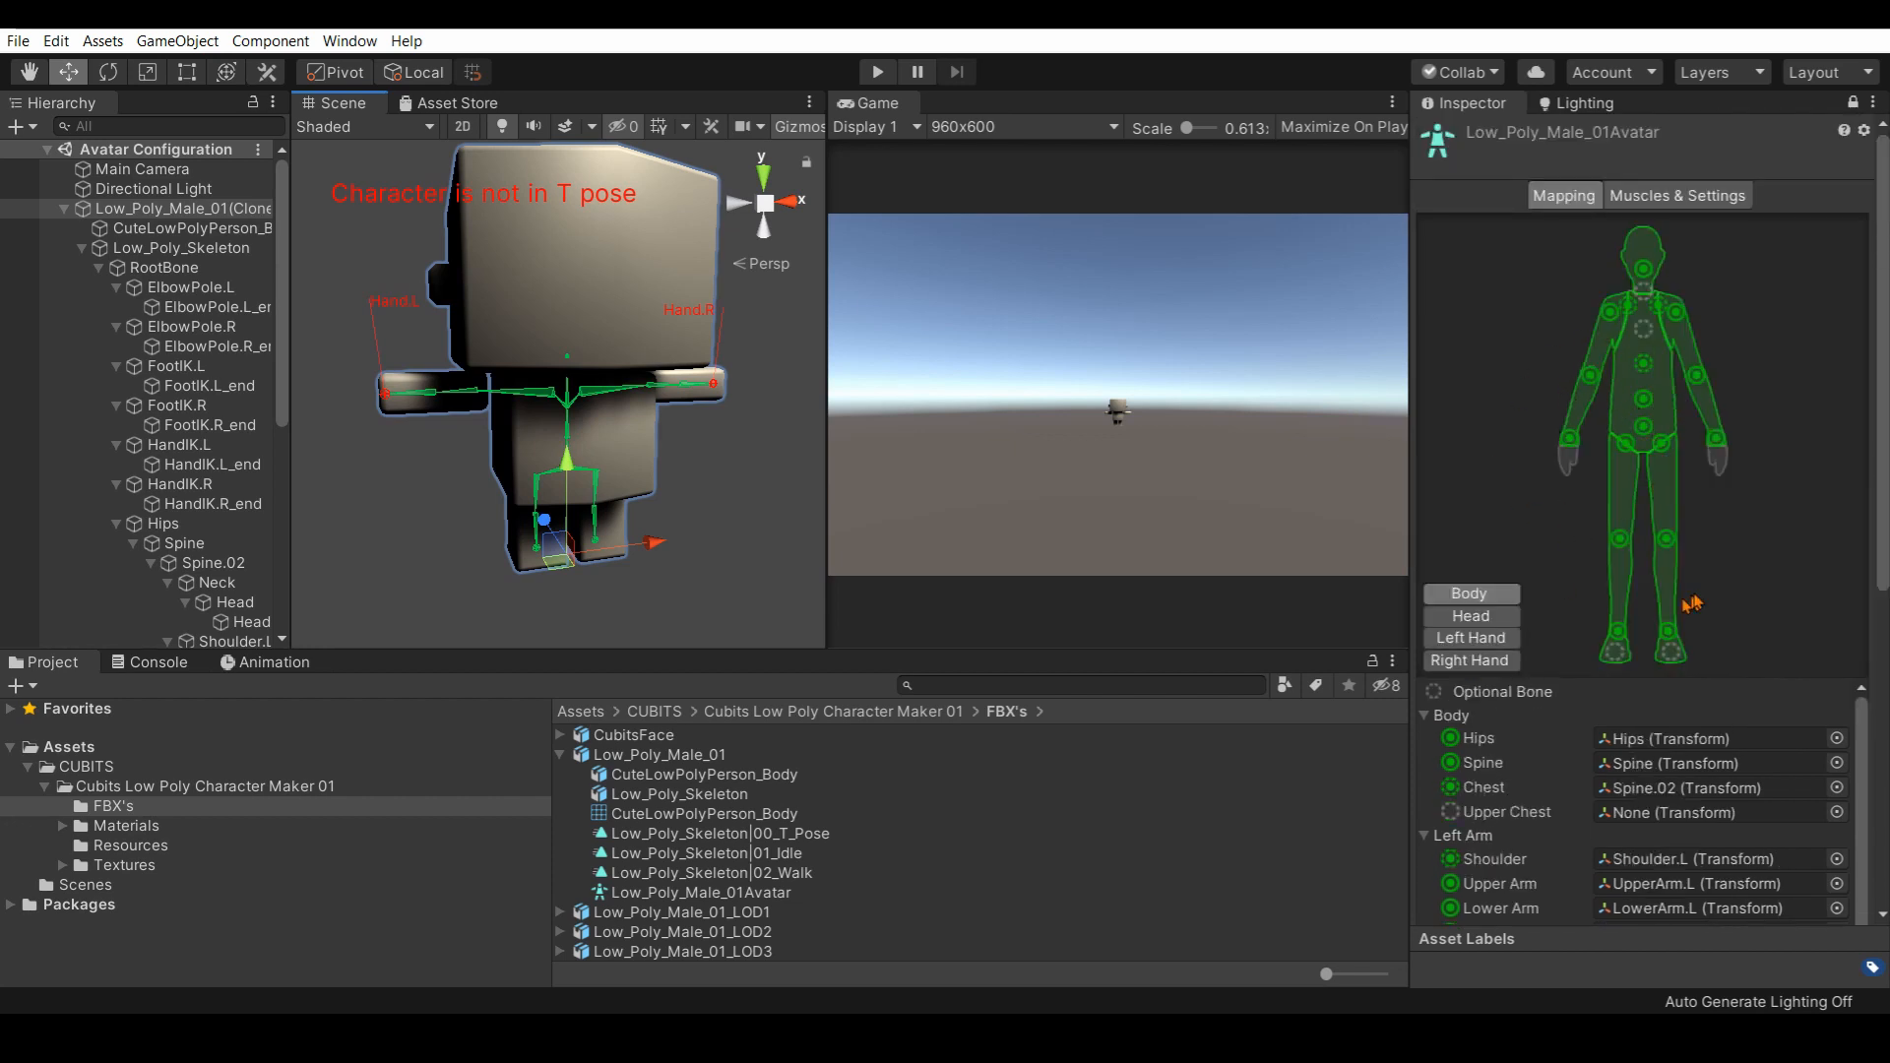
Review the arm and leg bone mappings and finish the avatar configuration to return to SampleScene.
scroll(1622, 446, down, 5)
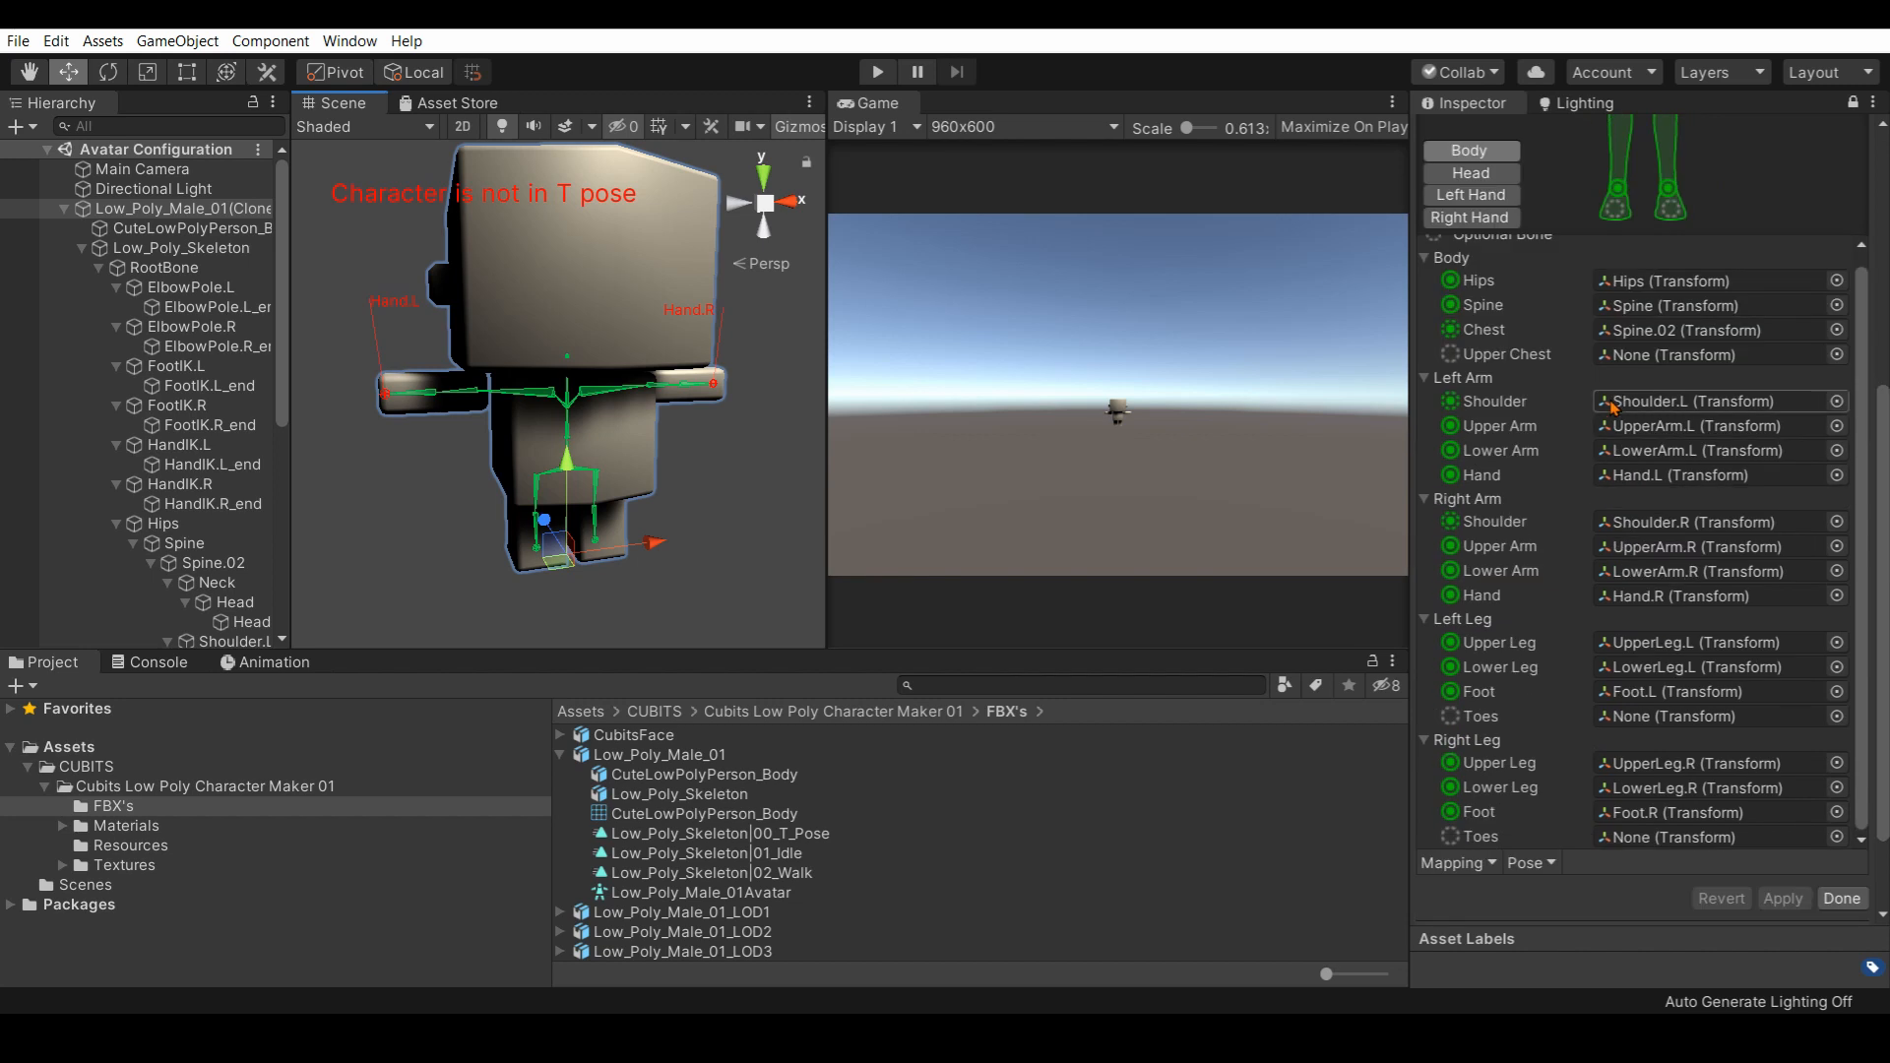
scroll(1611, 313, up, 1)
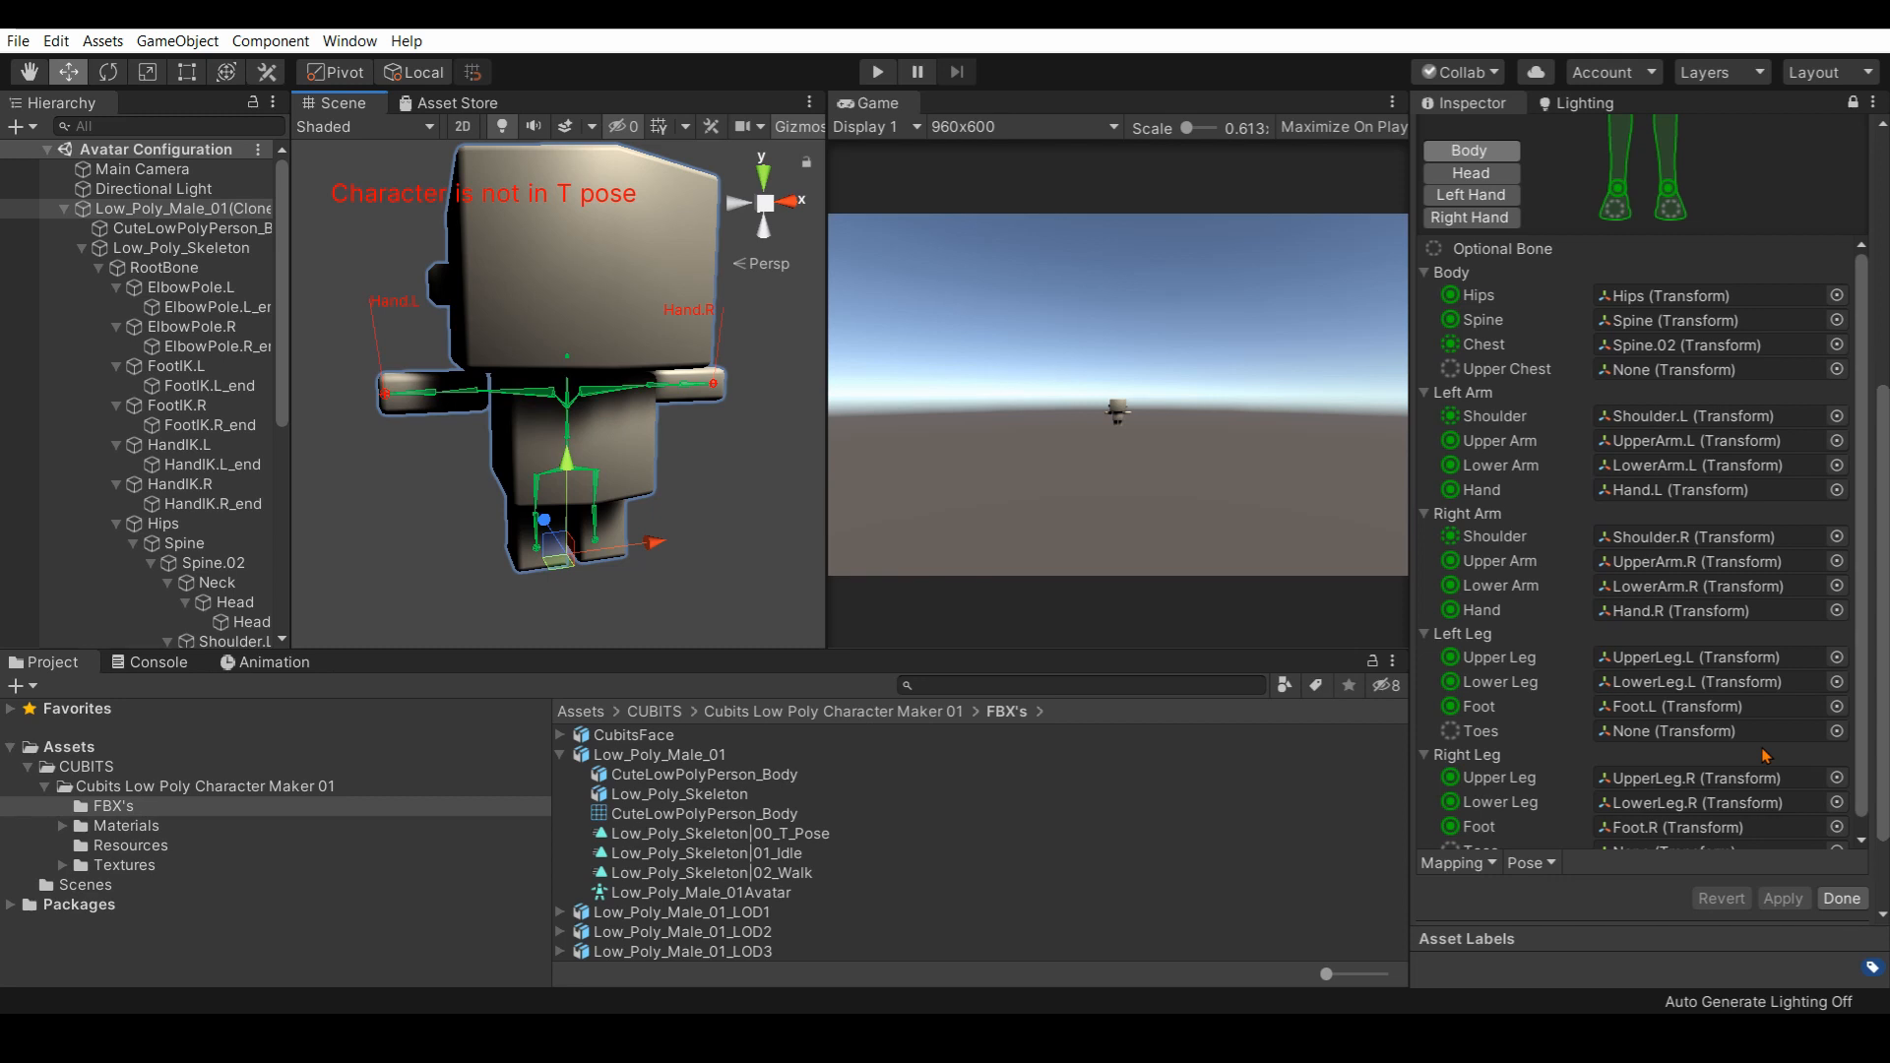
click(1841, 899)
click(61, 508)
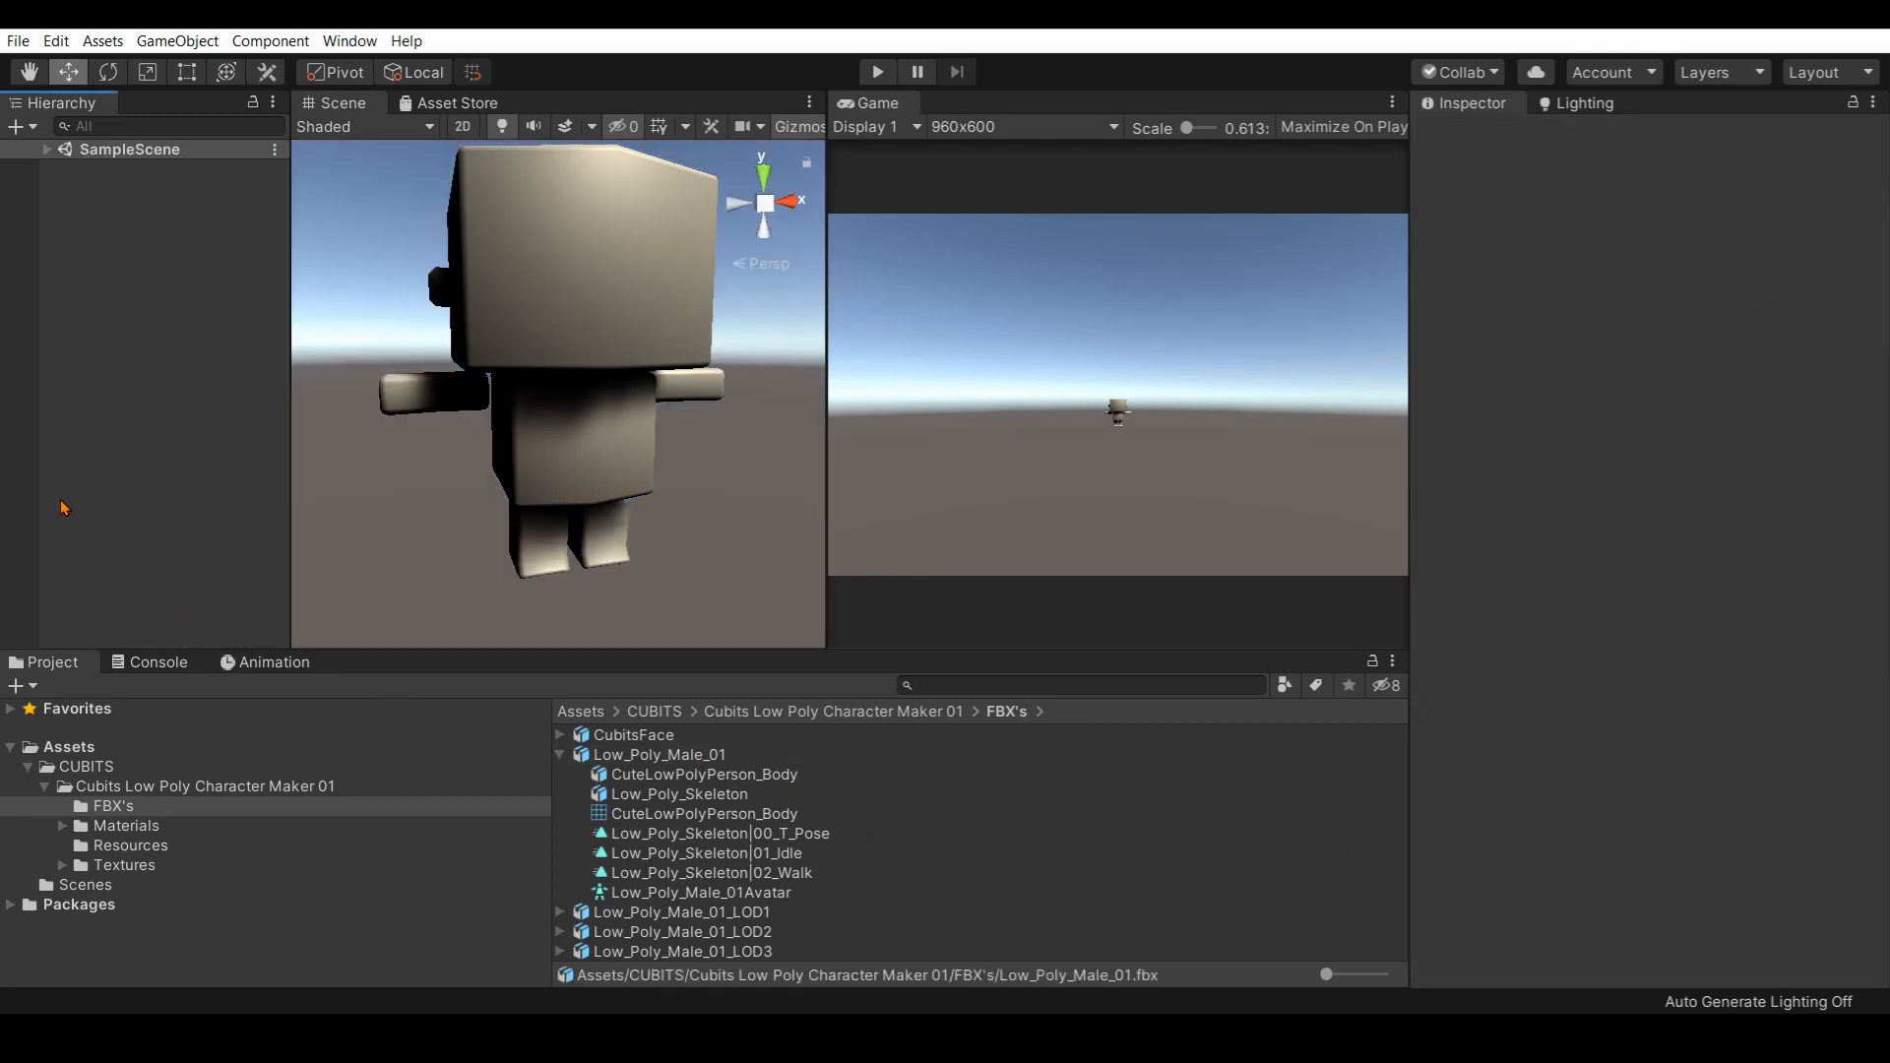
Switch to Chrome, open the Mixamo website in a new tab and sign in with the existing Google account.
click(155, 667)
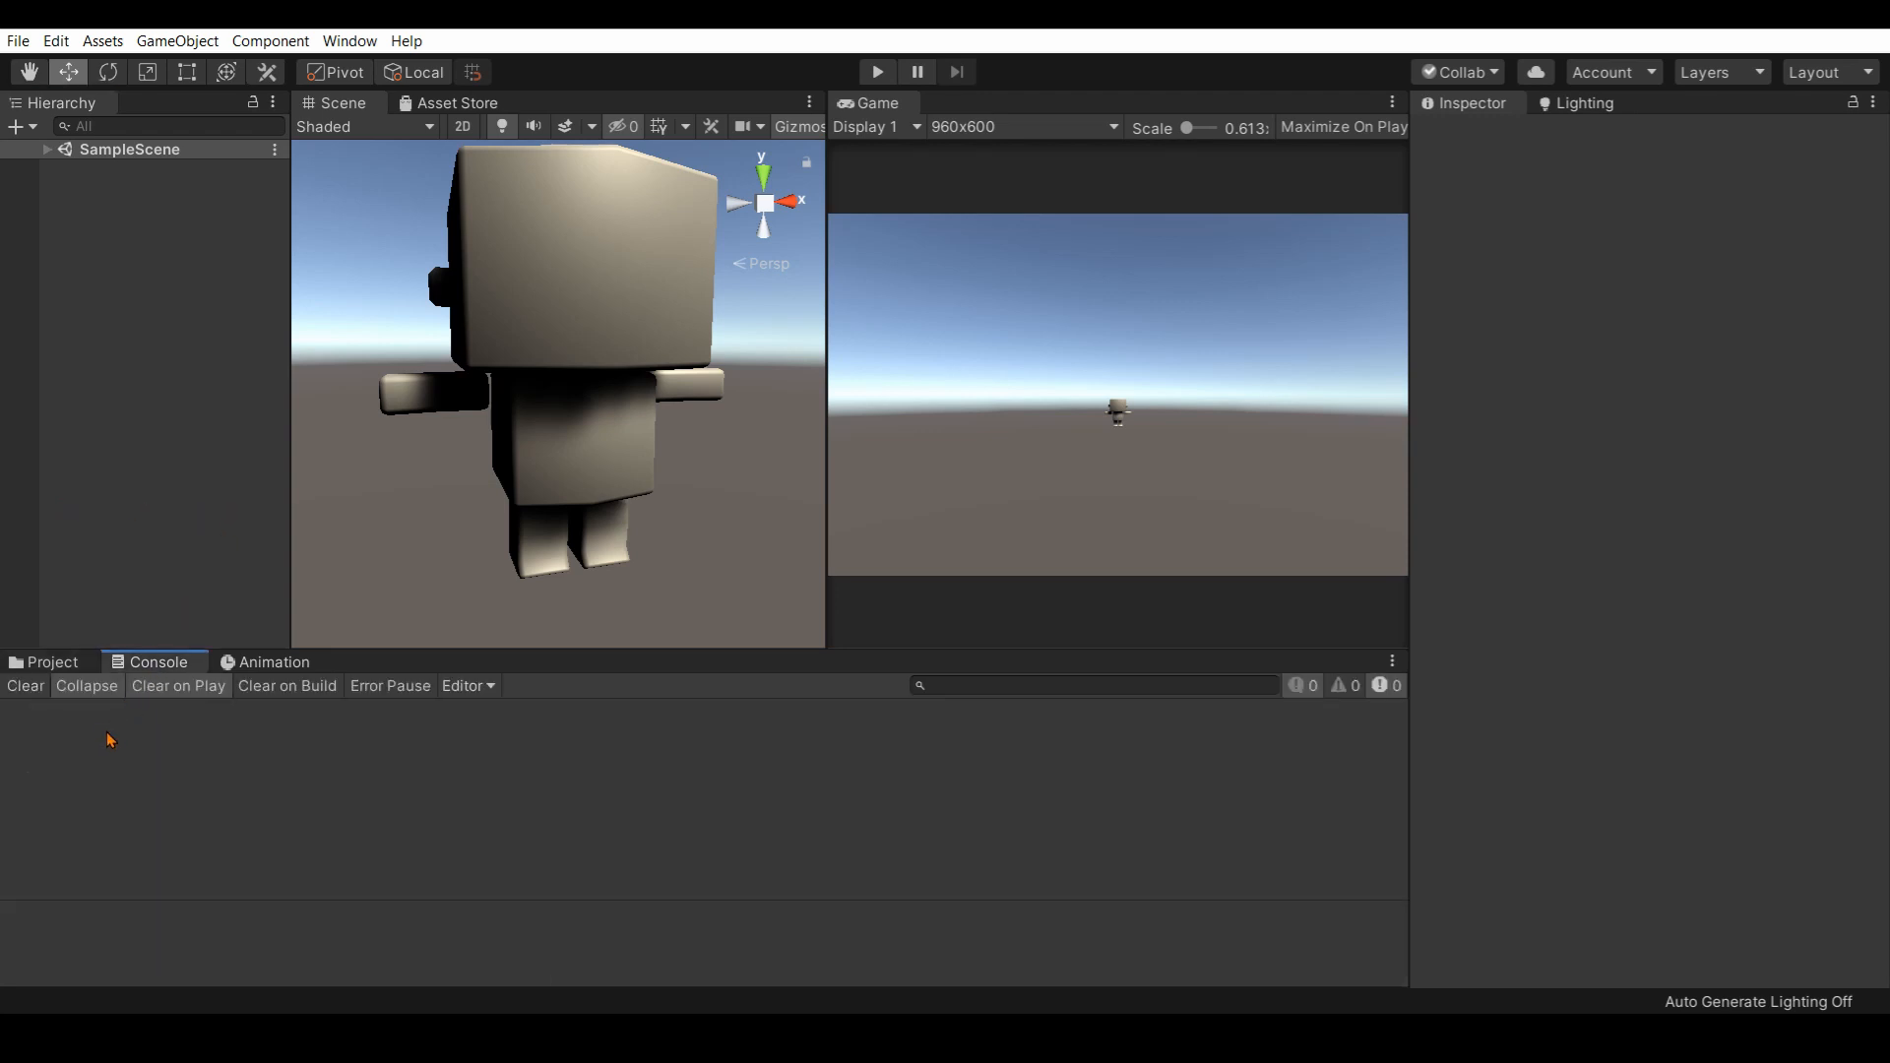
mouse_move(882, 1037)
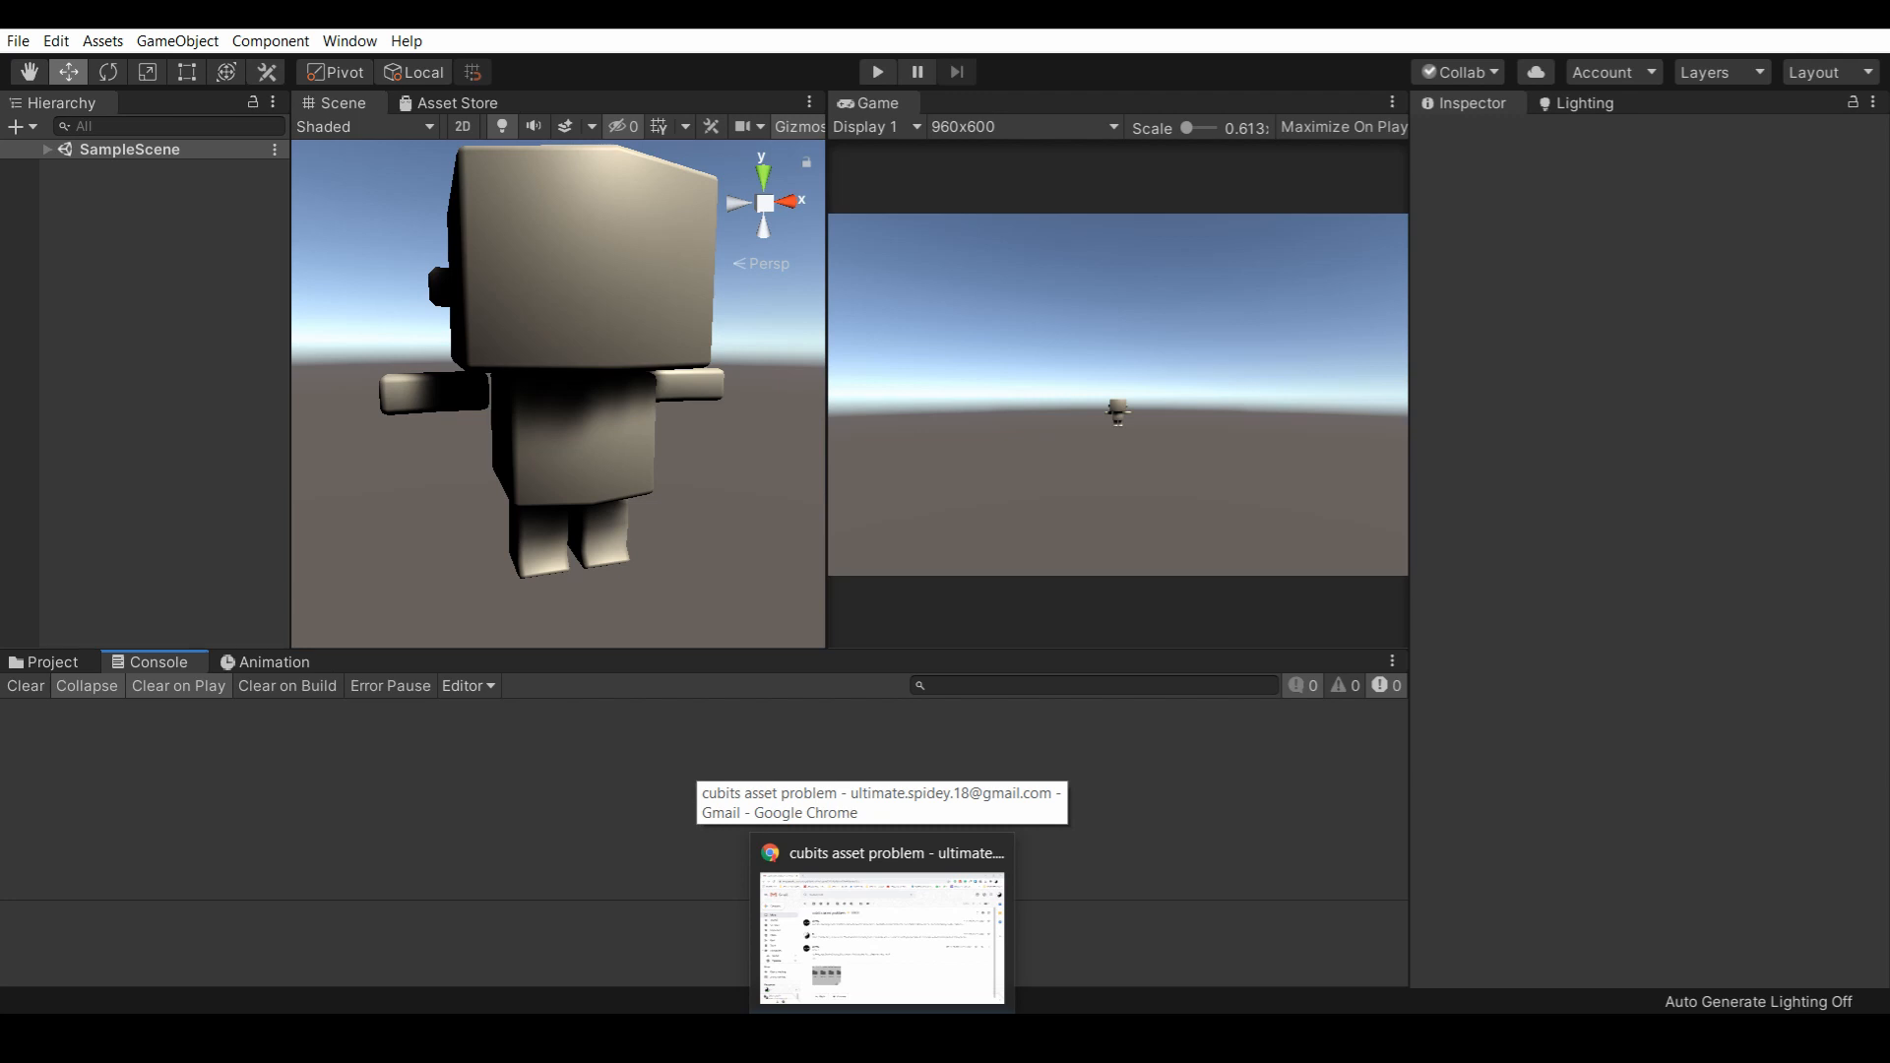
click(883, 935)
click(356, 33)
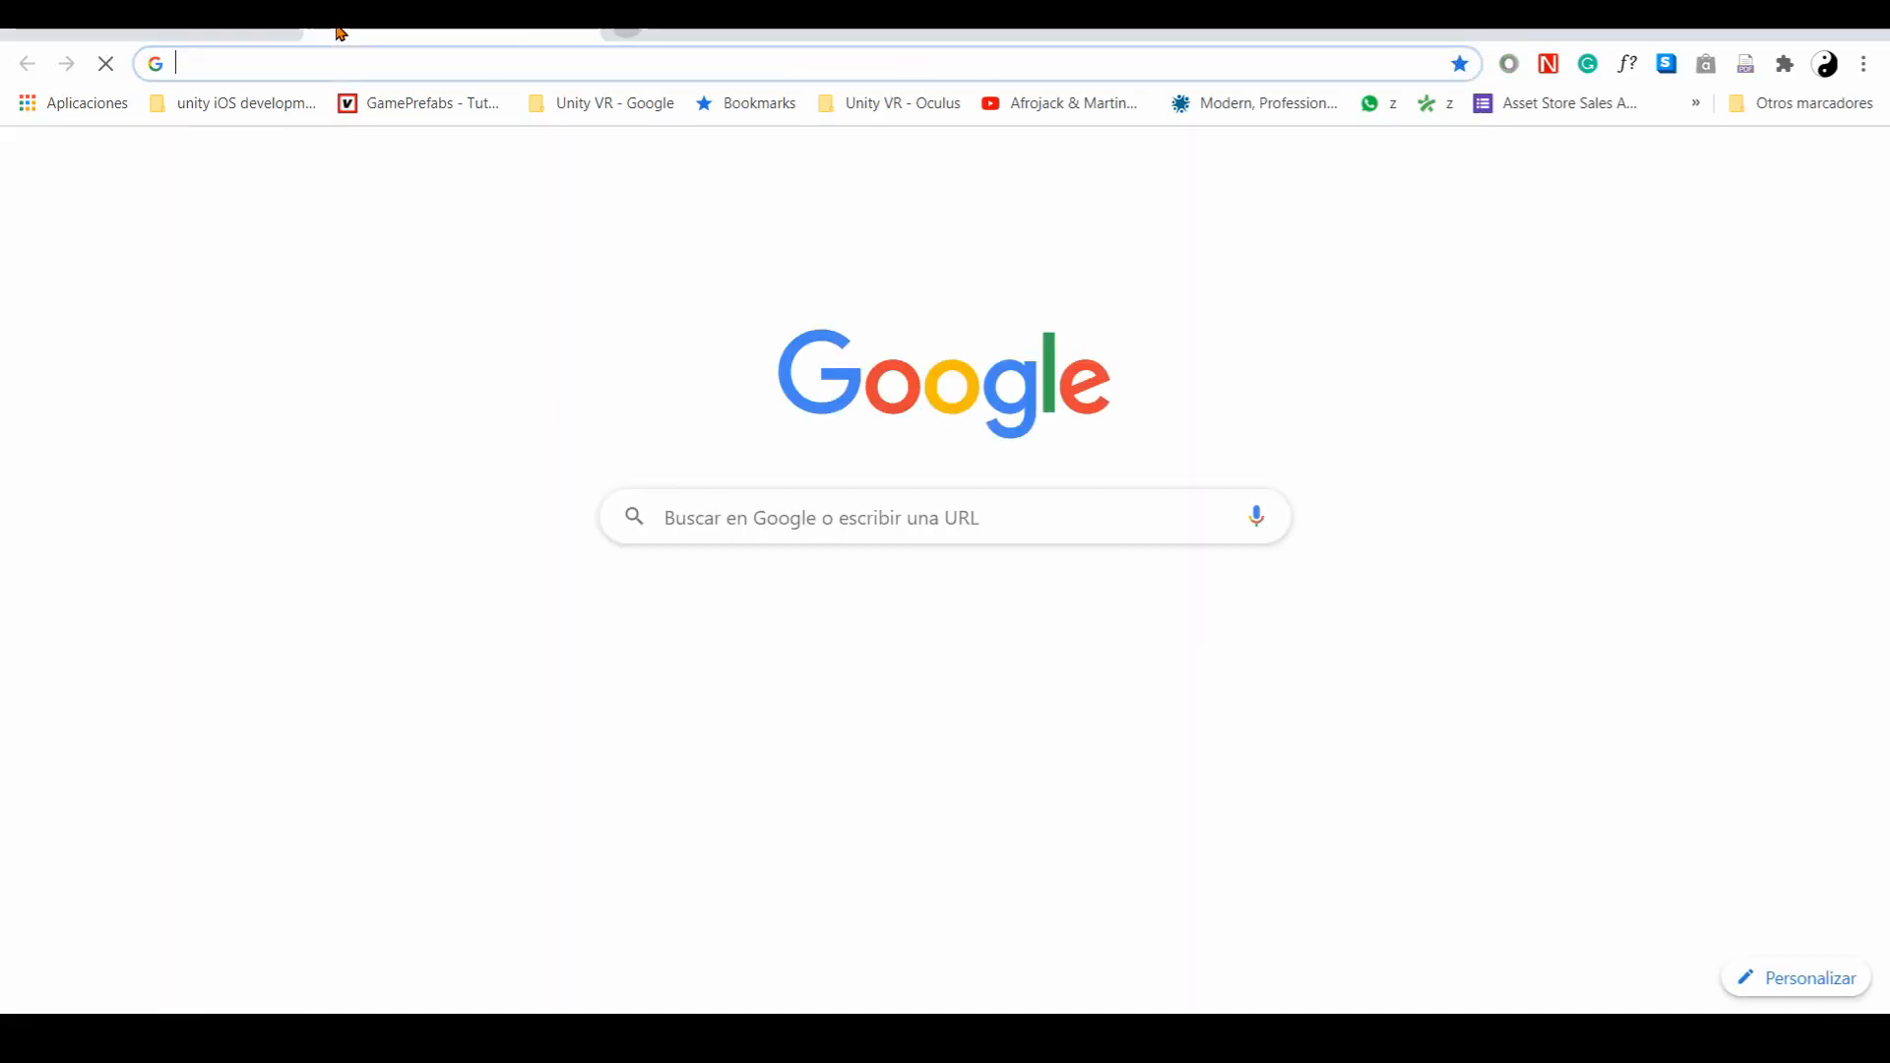
text(mixamo)
key(Return)
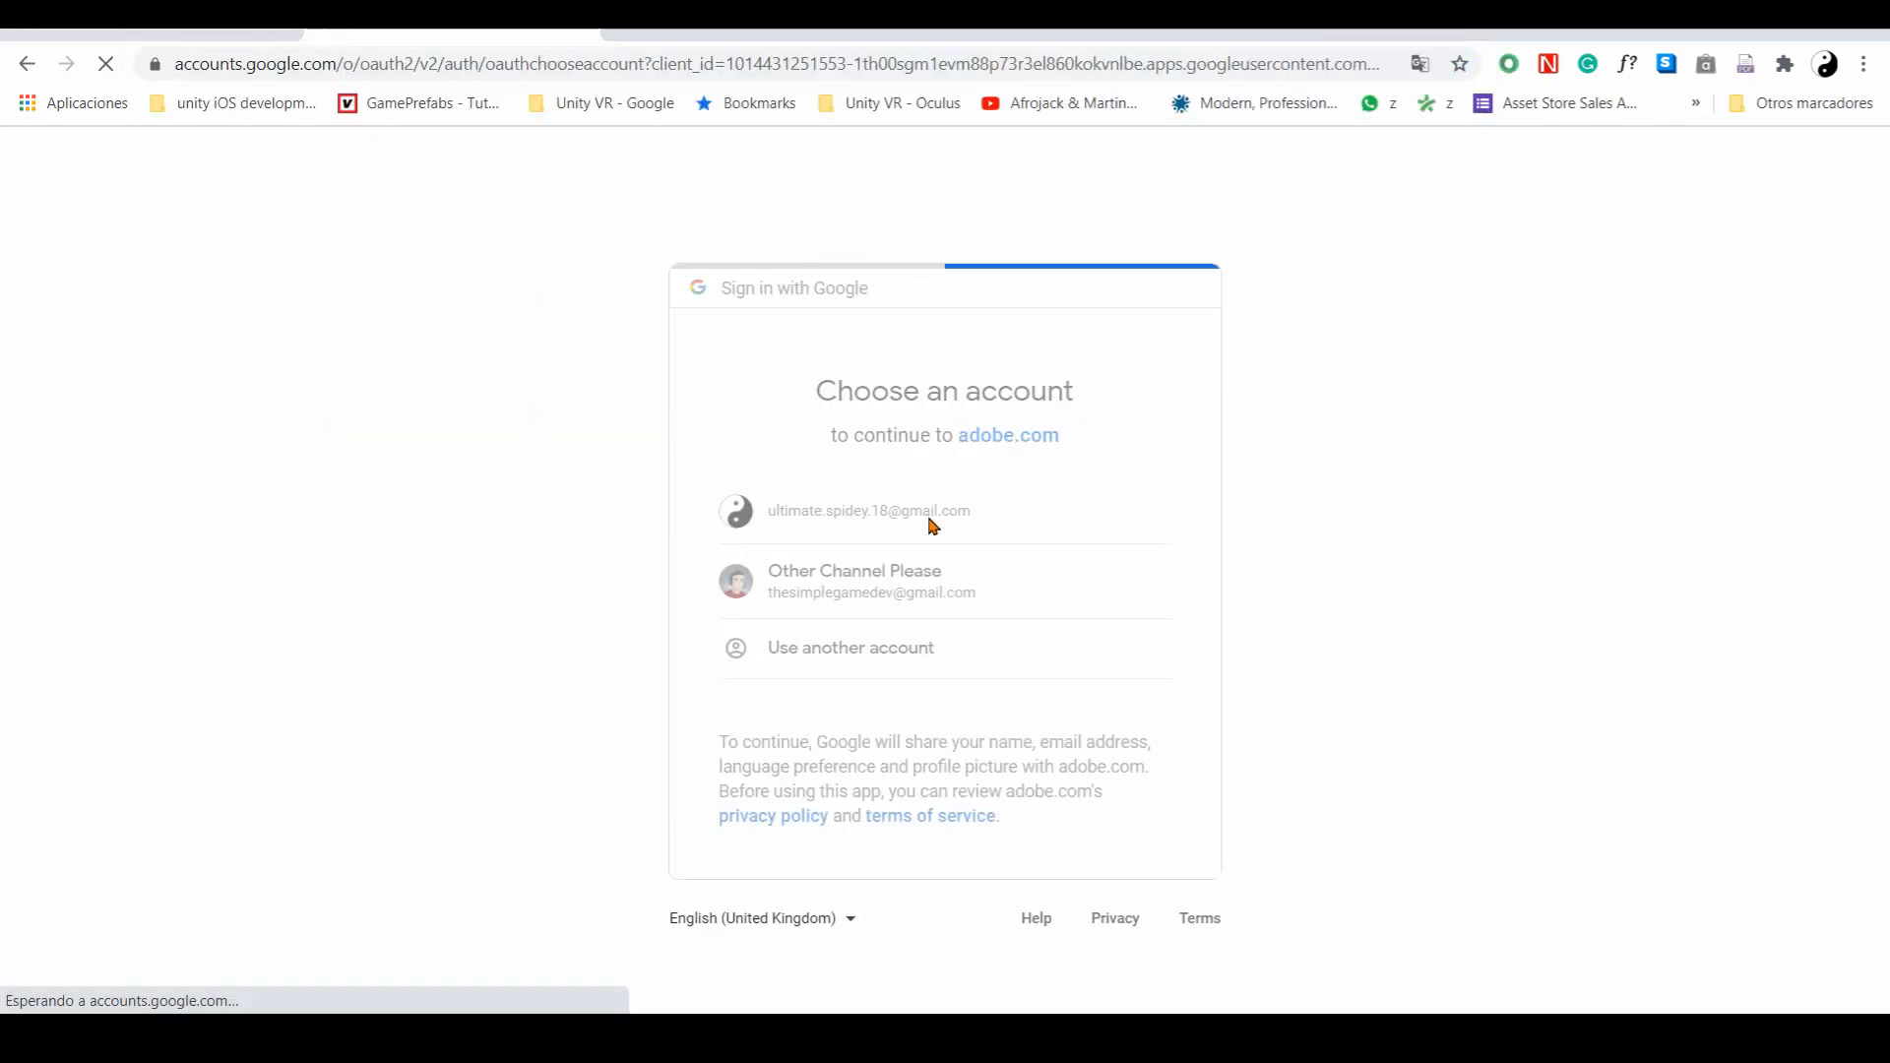
click(886, 517)
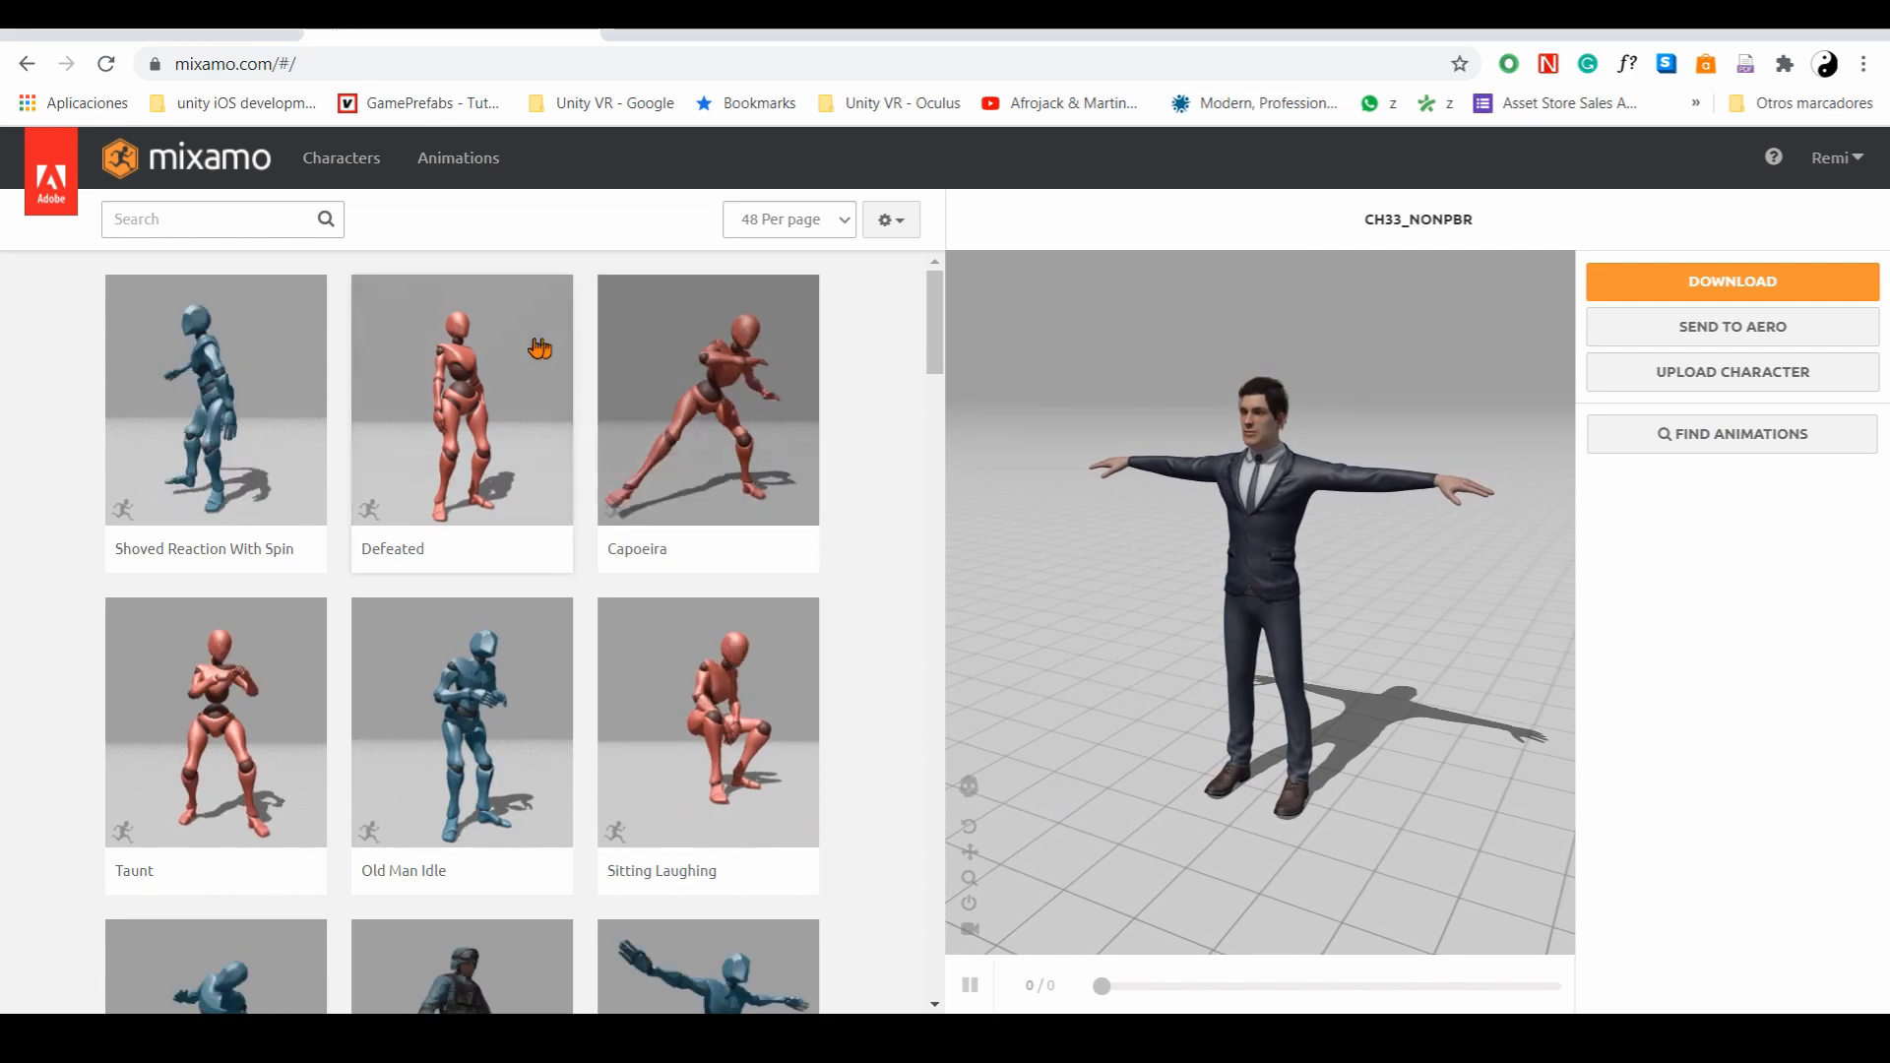
Apply the Shoved Reaction With Spin animation to the previewed character and open its download settings.
click(244, 373)
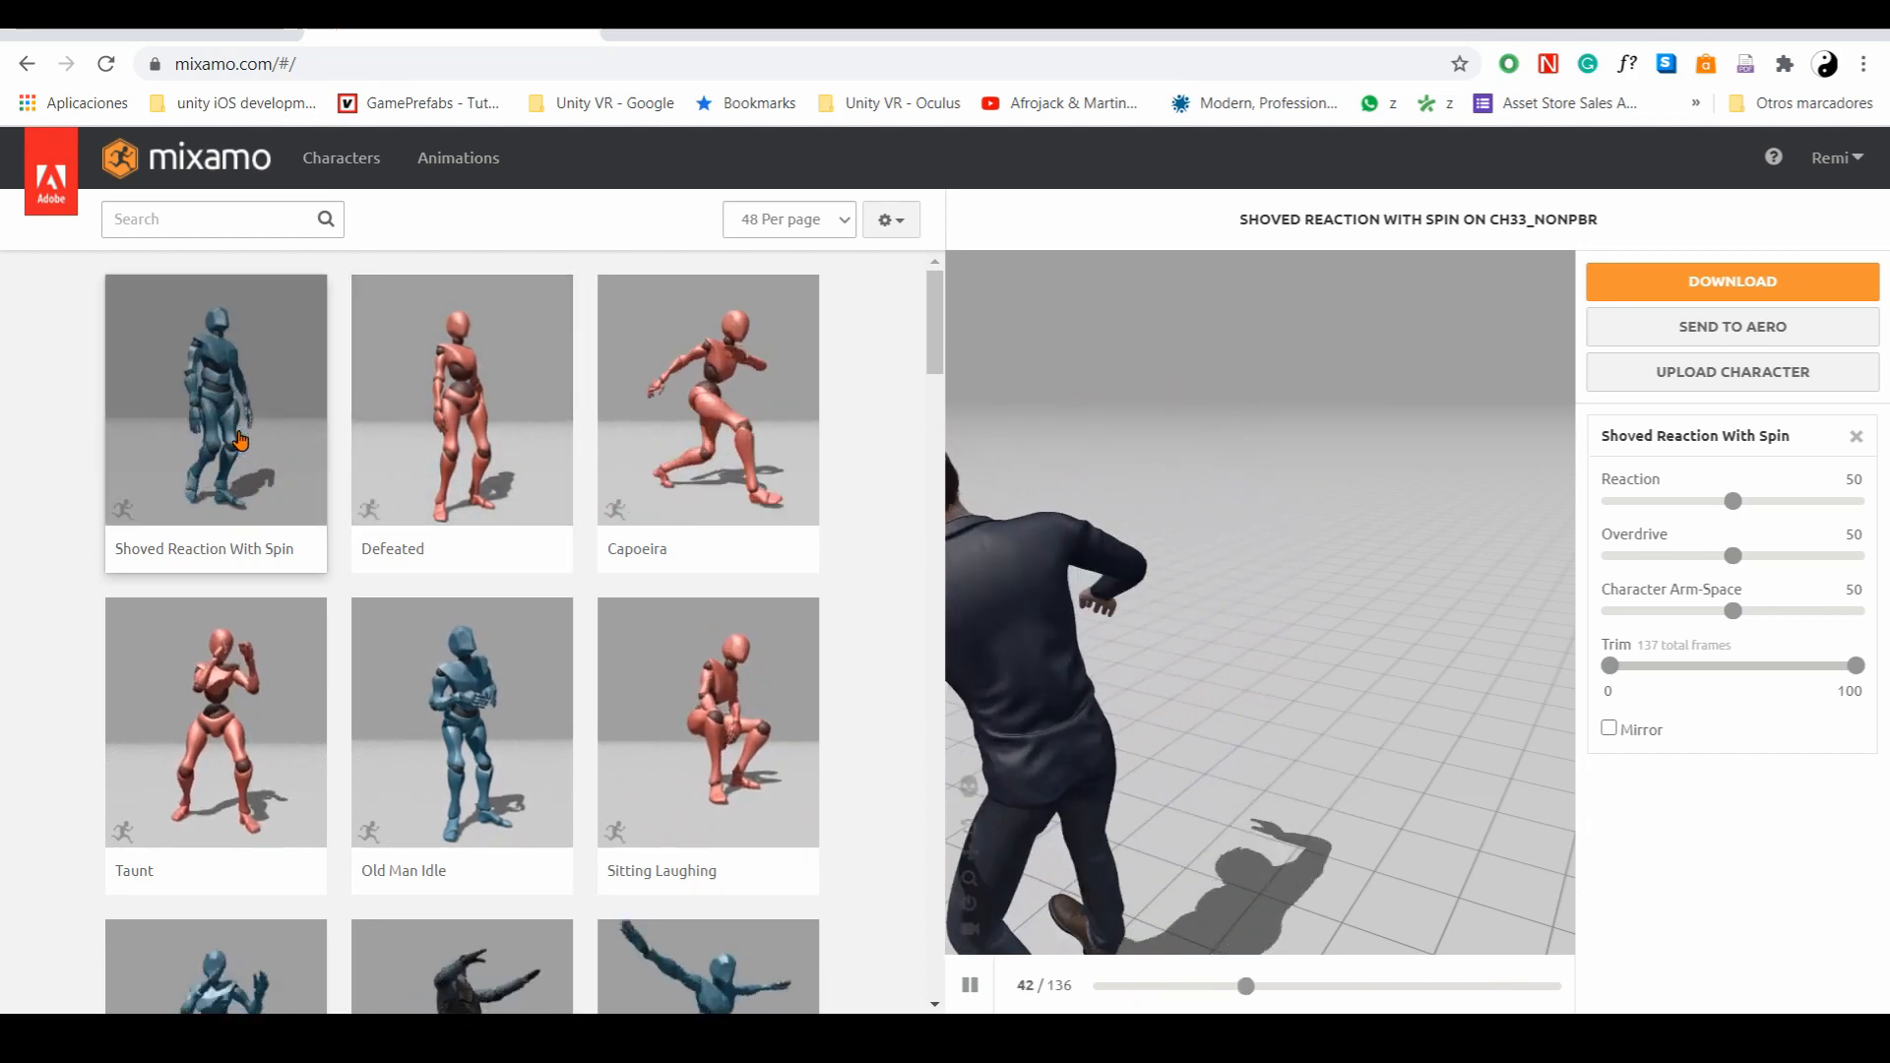
click(260, 439)
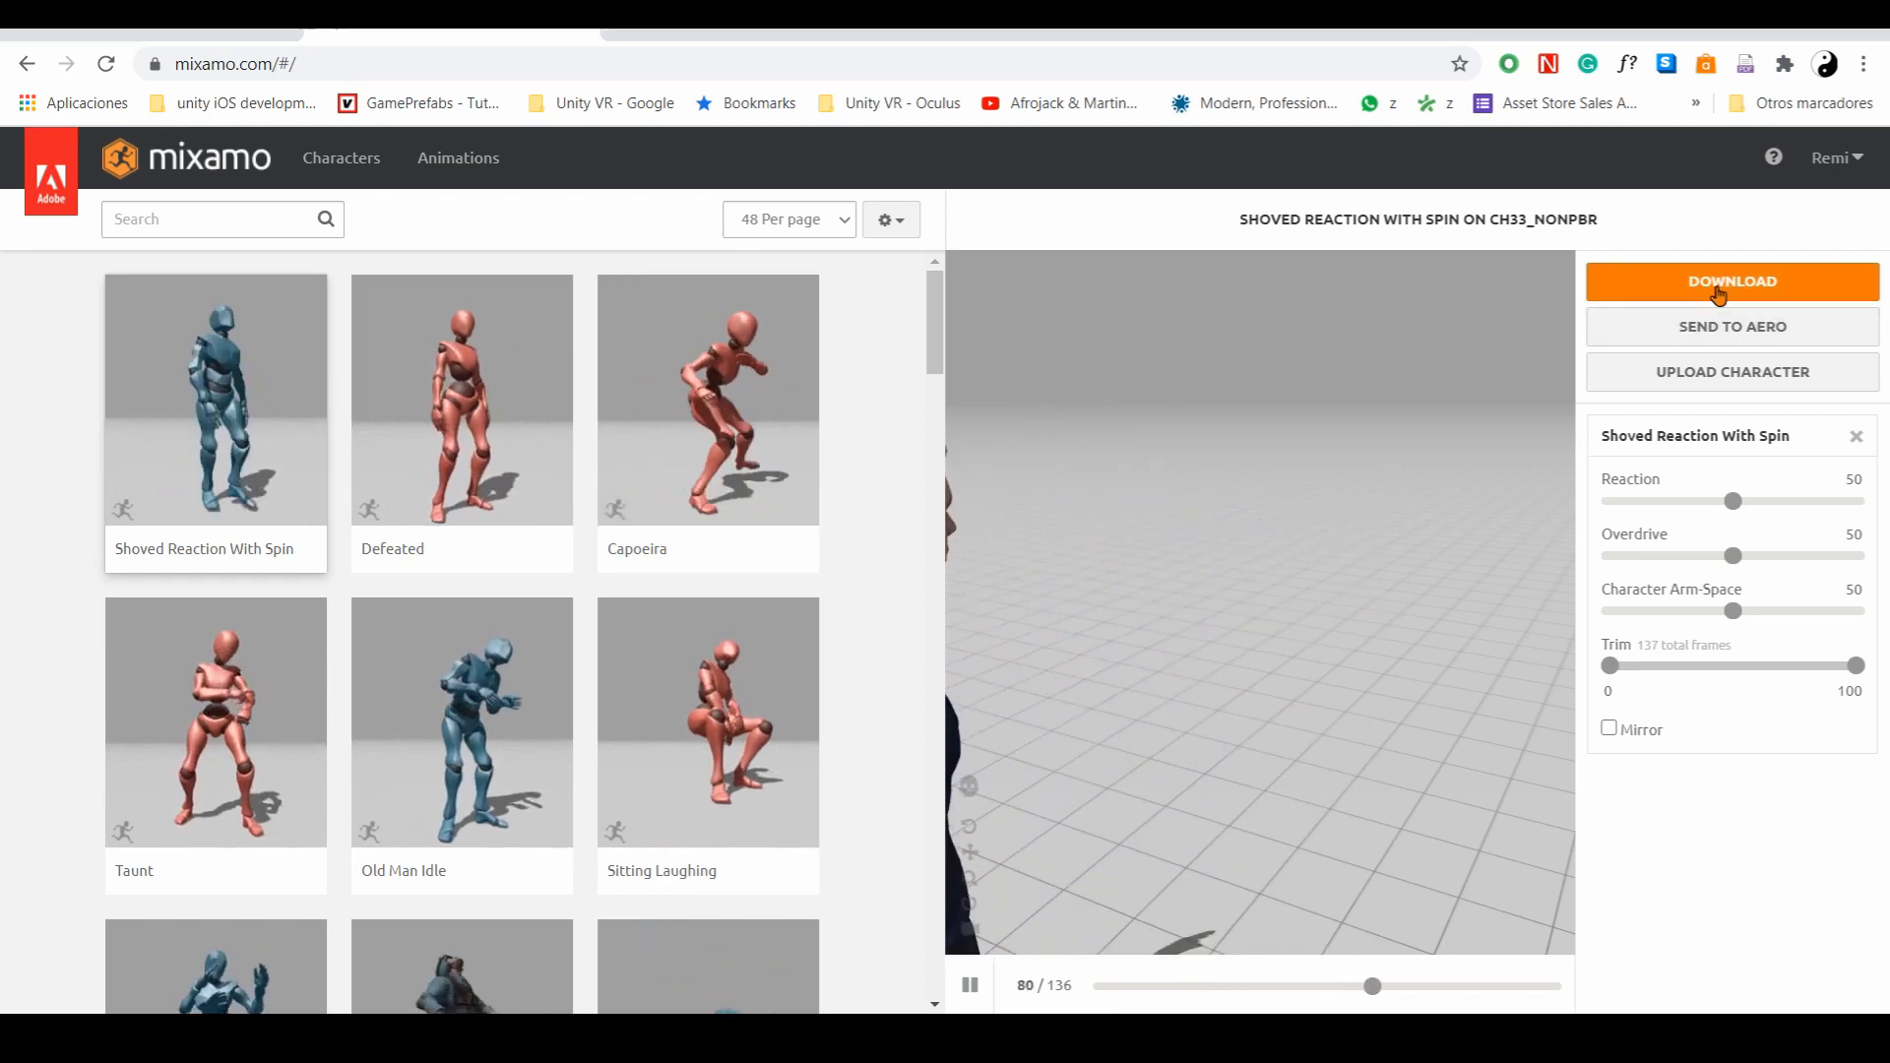
click(1718, 286)
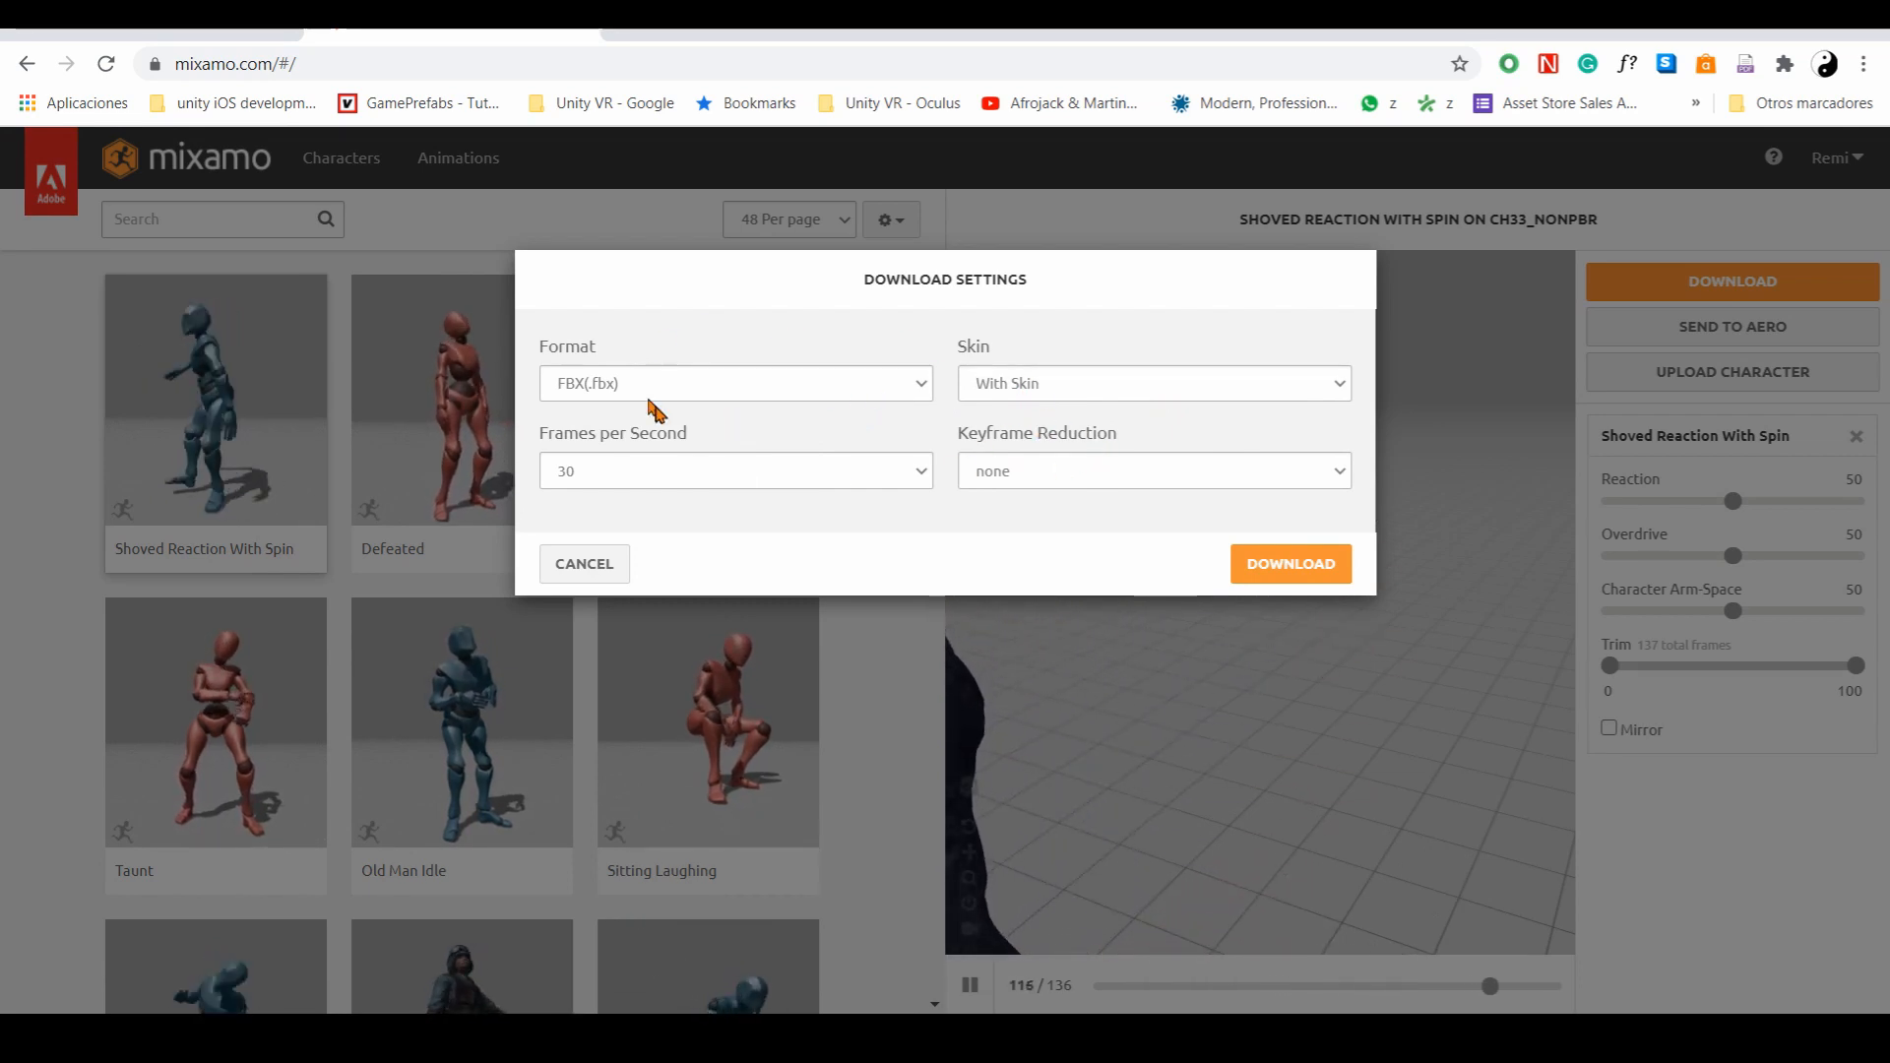
Set the download format to FBX for Unity(.fbx) and the skin to Without Skin, keeping 30 frames per second and no keyframe reduction.
click(1158, 475)
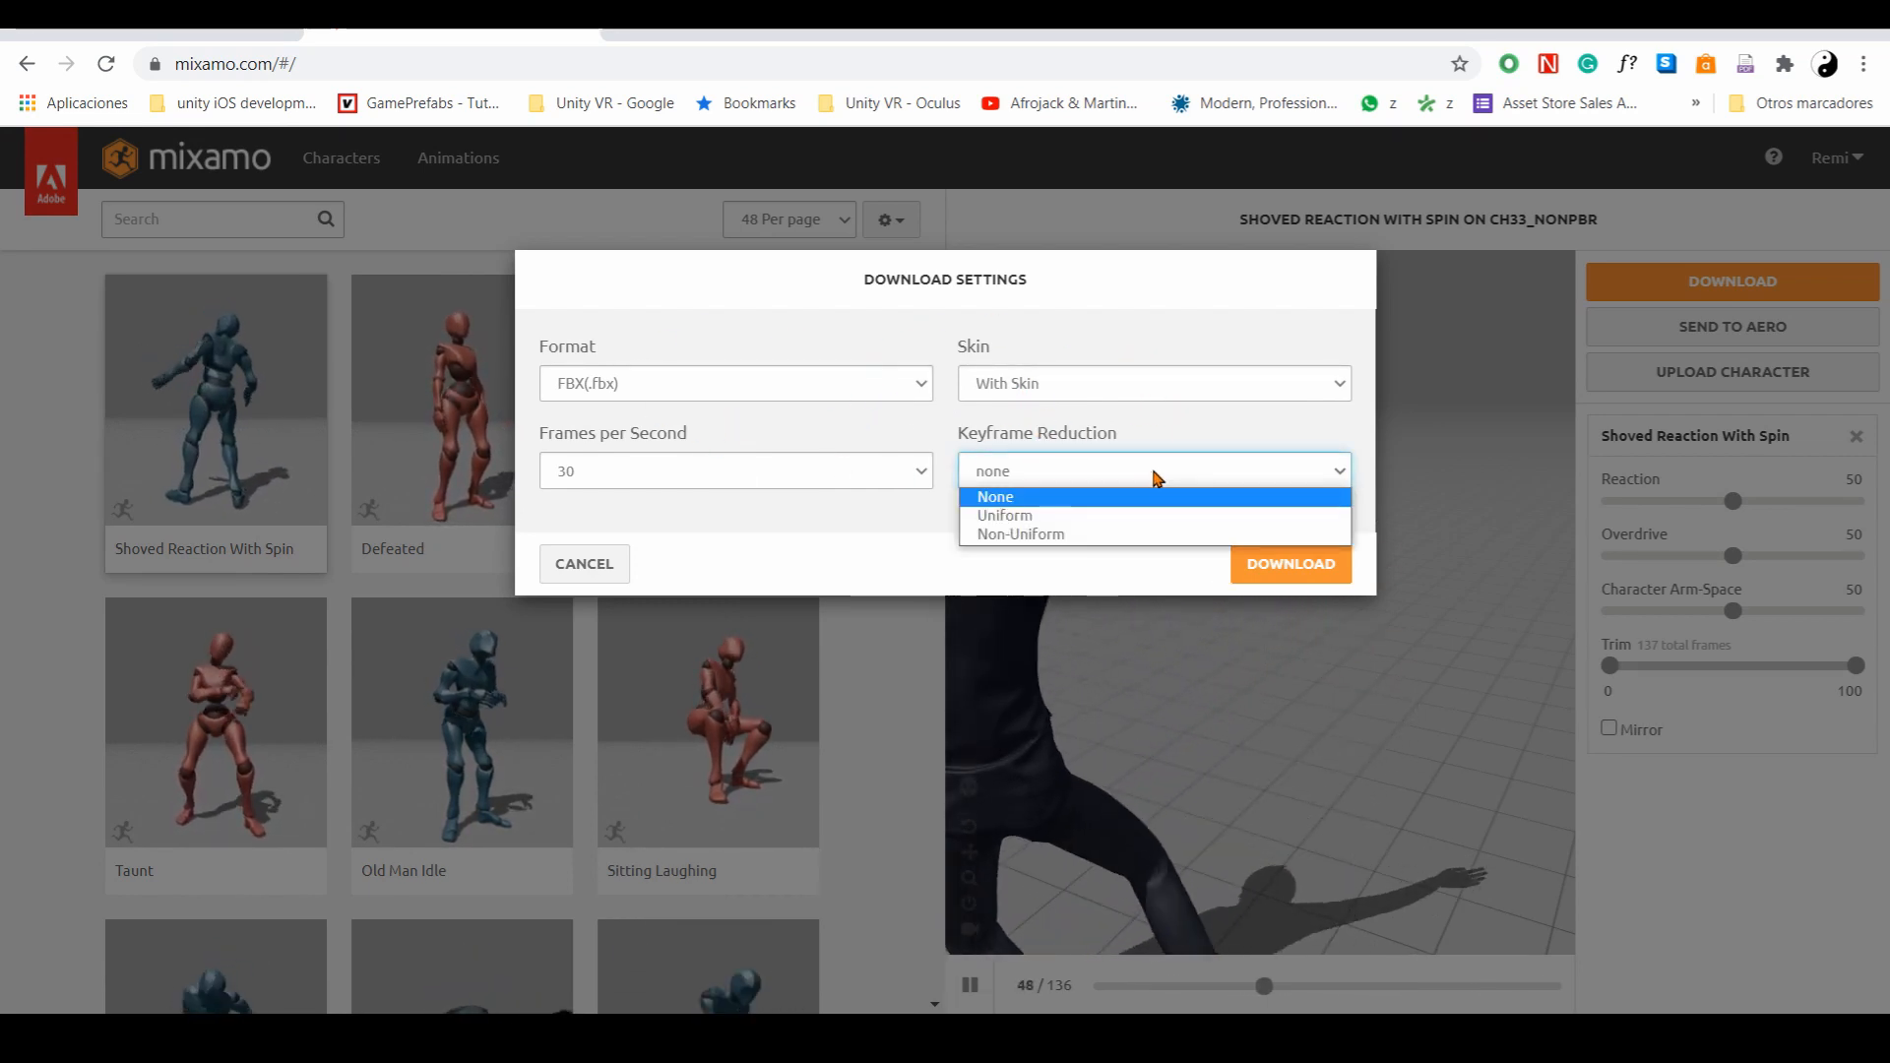
click(1123, 473)
click(813, 469)
click(813, 469)
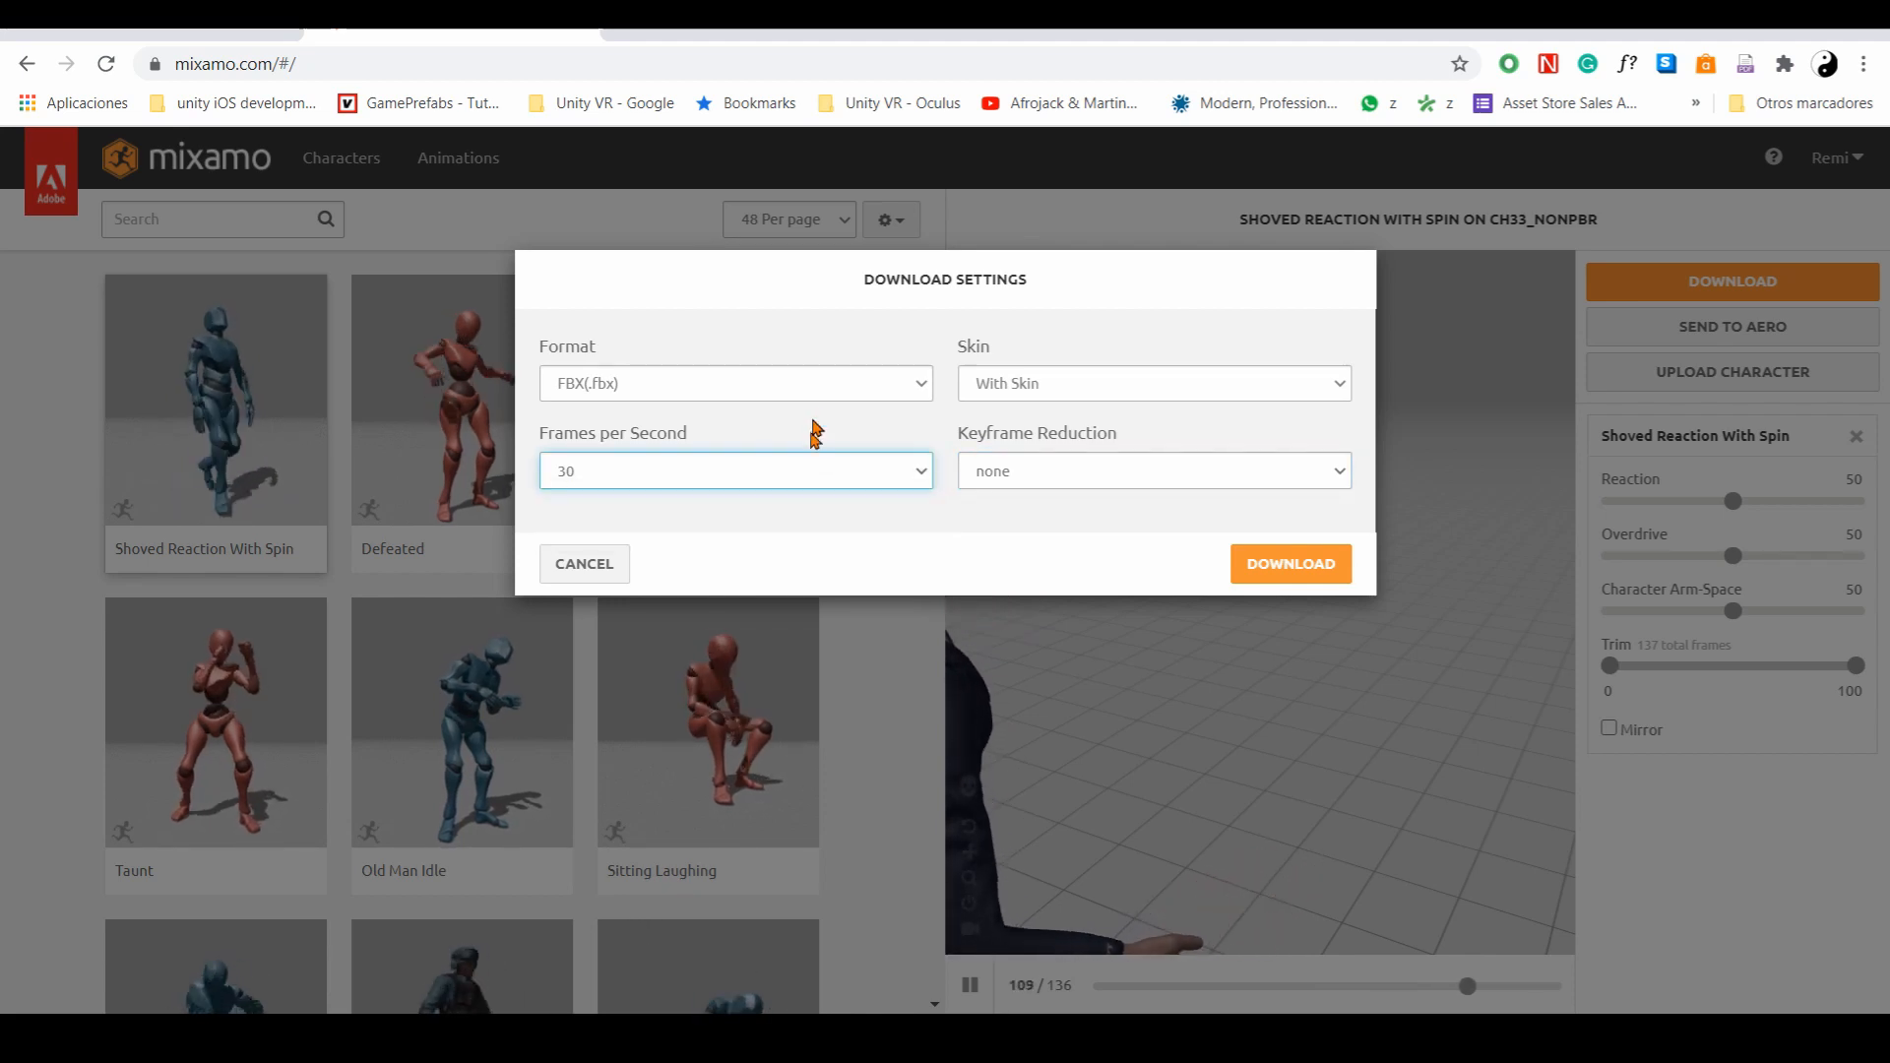
click(833, 388)
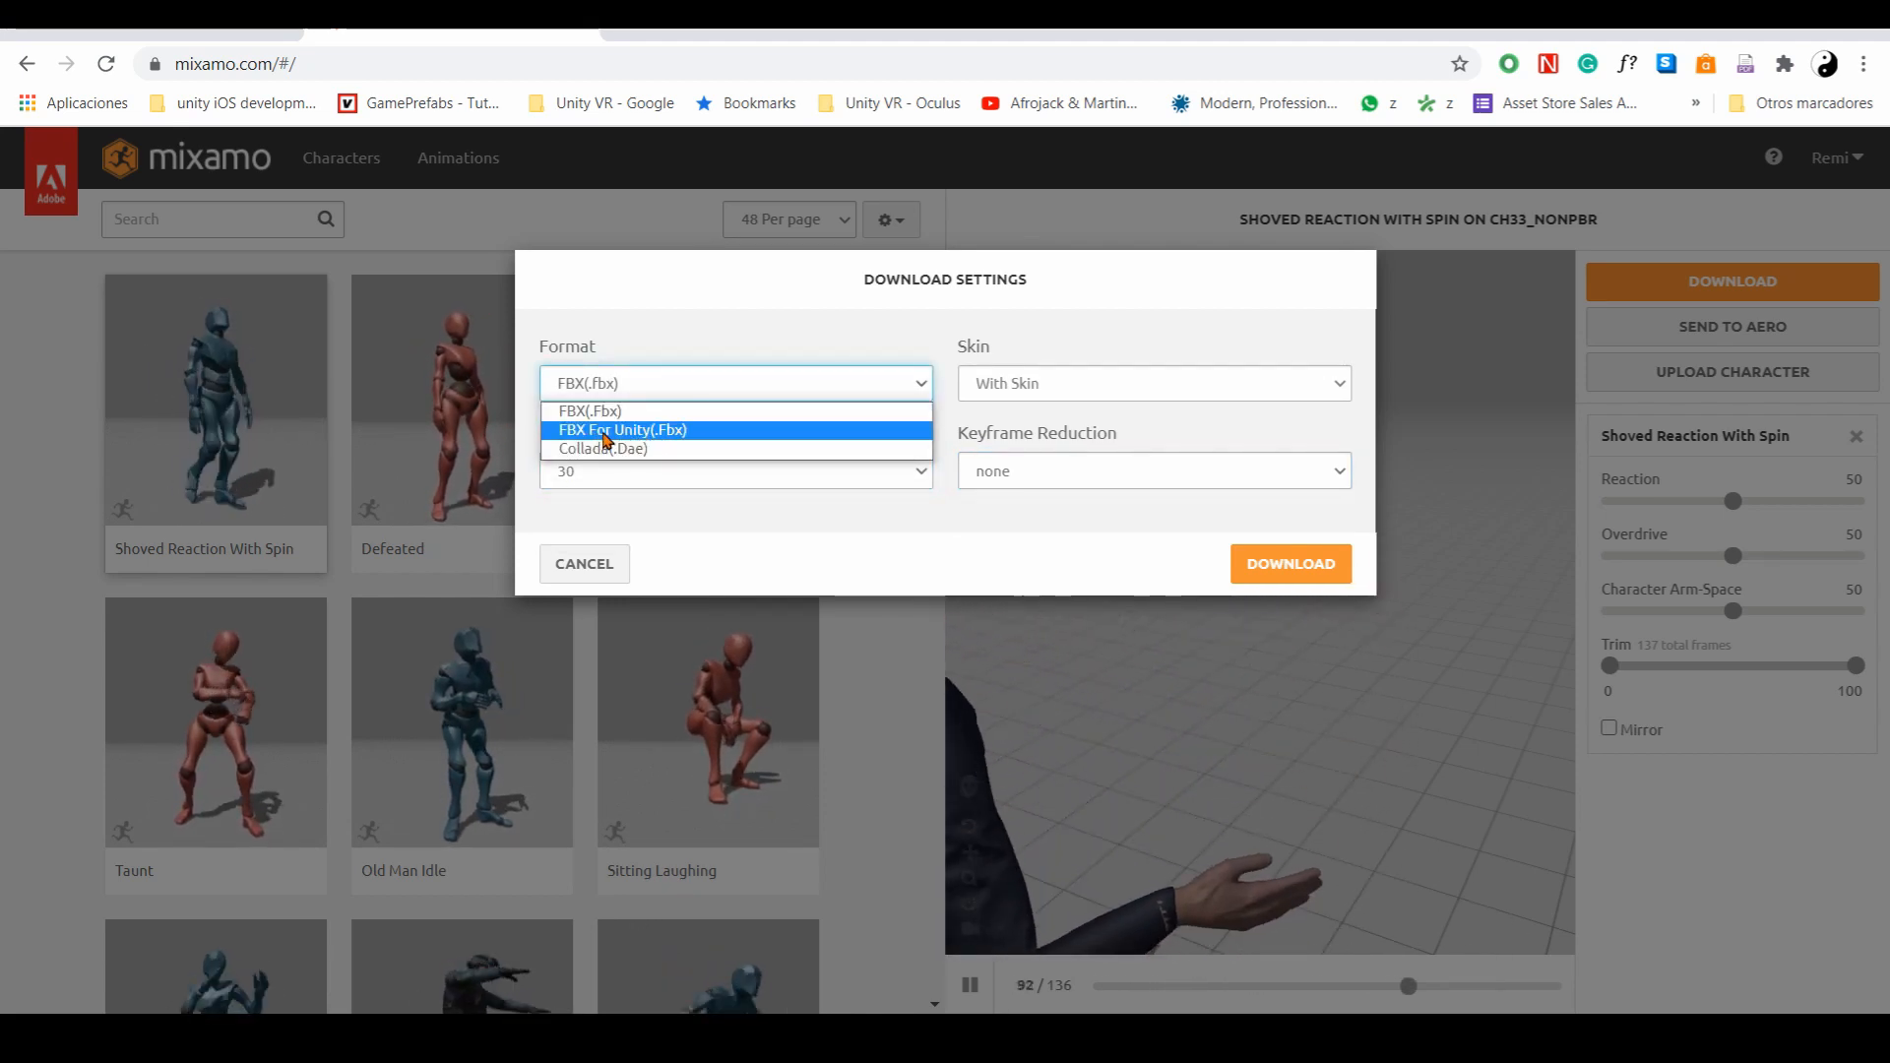
click(605, 433)
click(1098, 394)
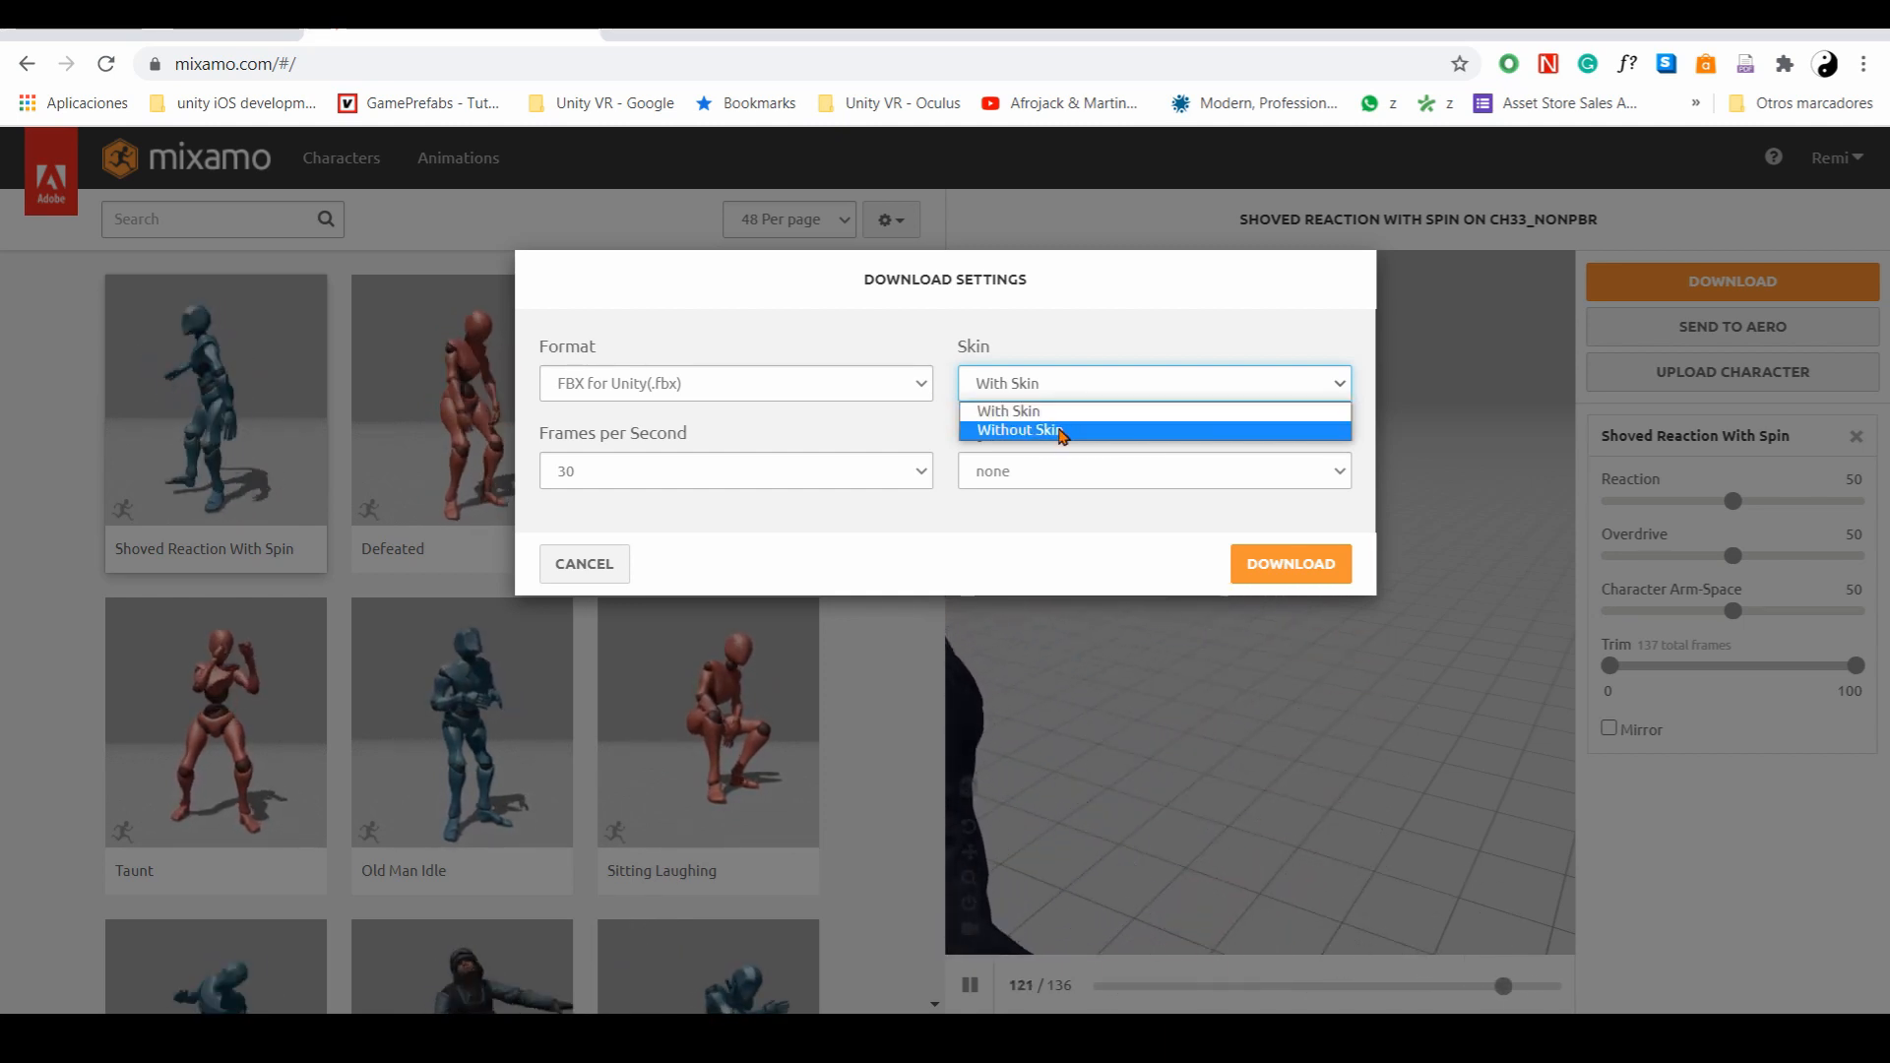
click(1061, 429)
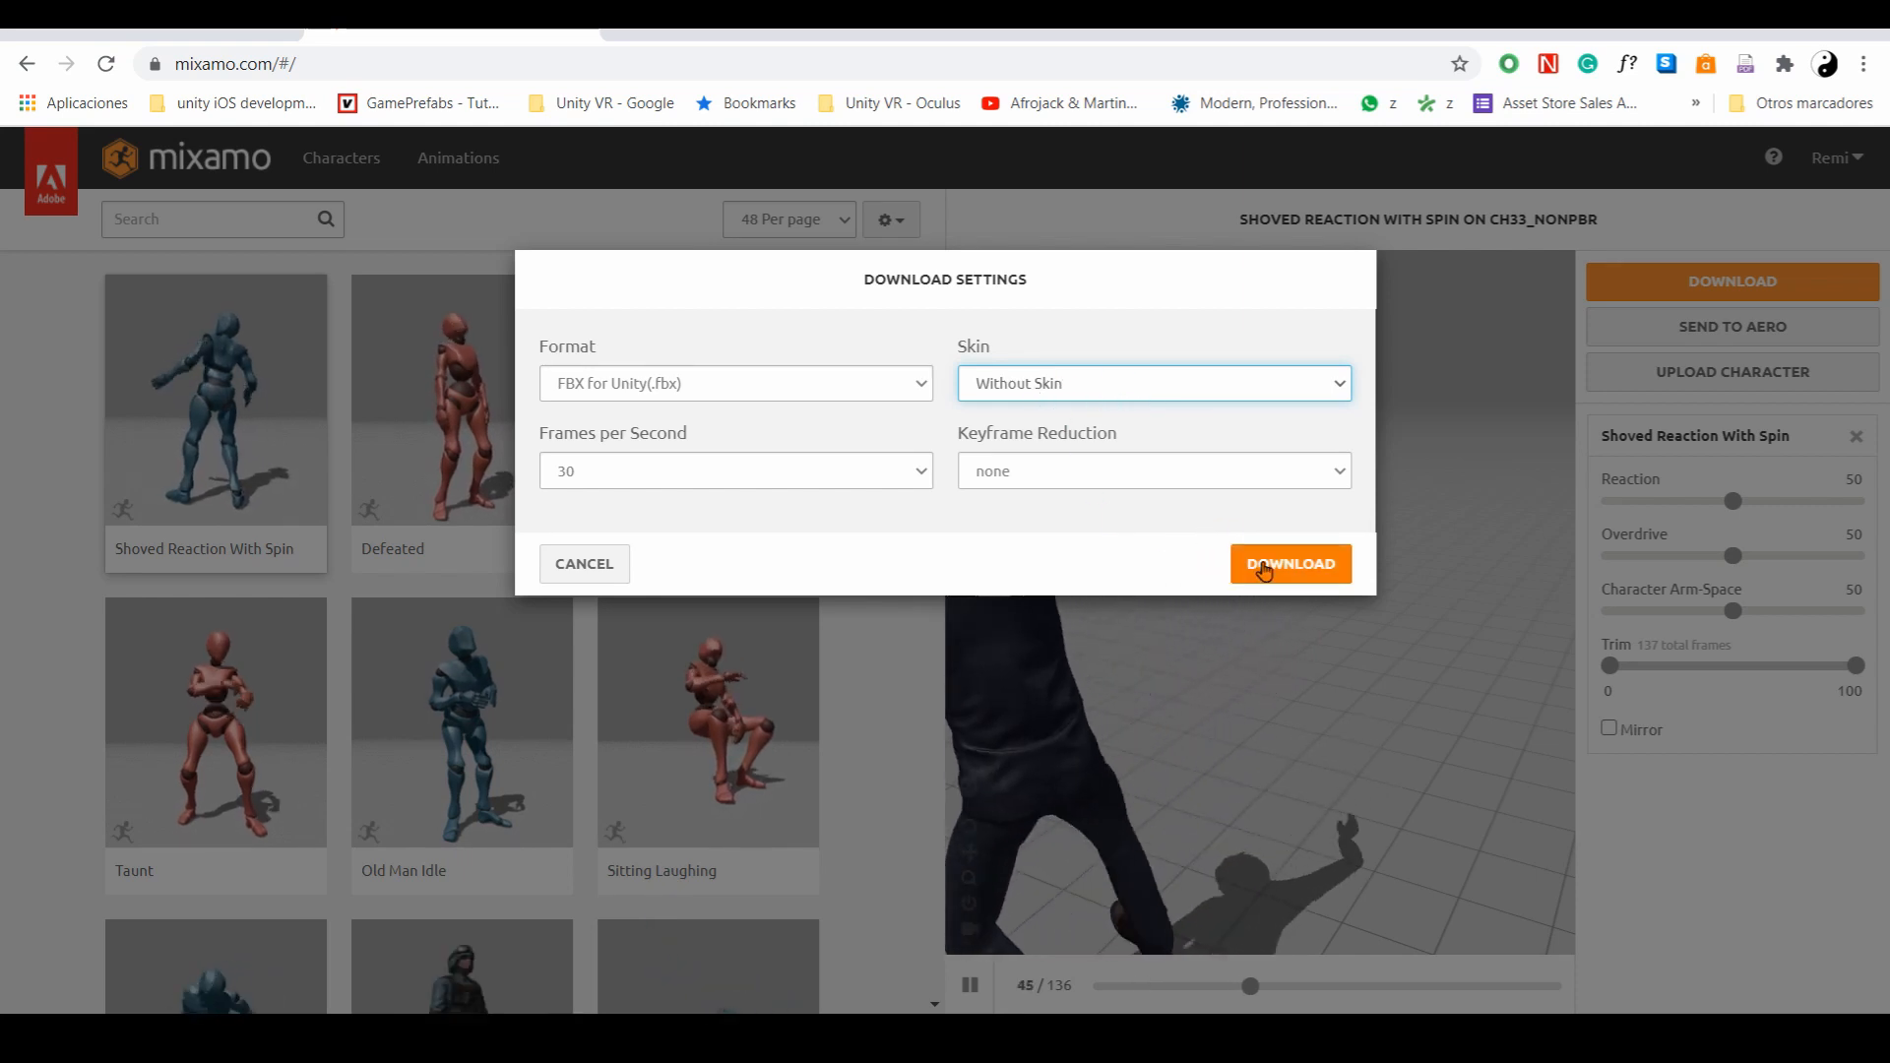
Download the animation and save it to the Desktop as Ch33_nonPBR@Shoved Reaction With Spin.fbx.
click(1291, 569)
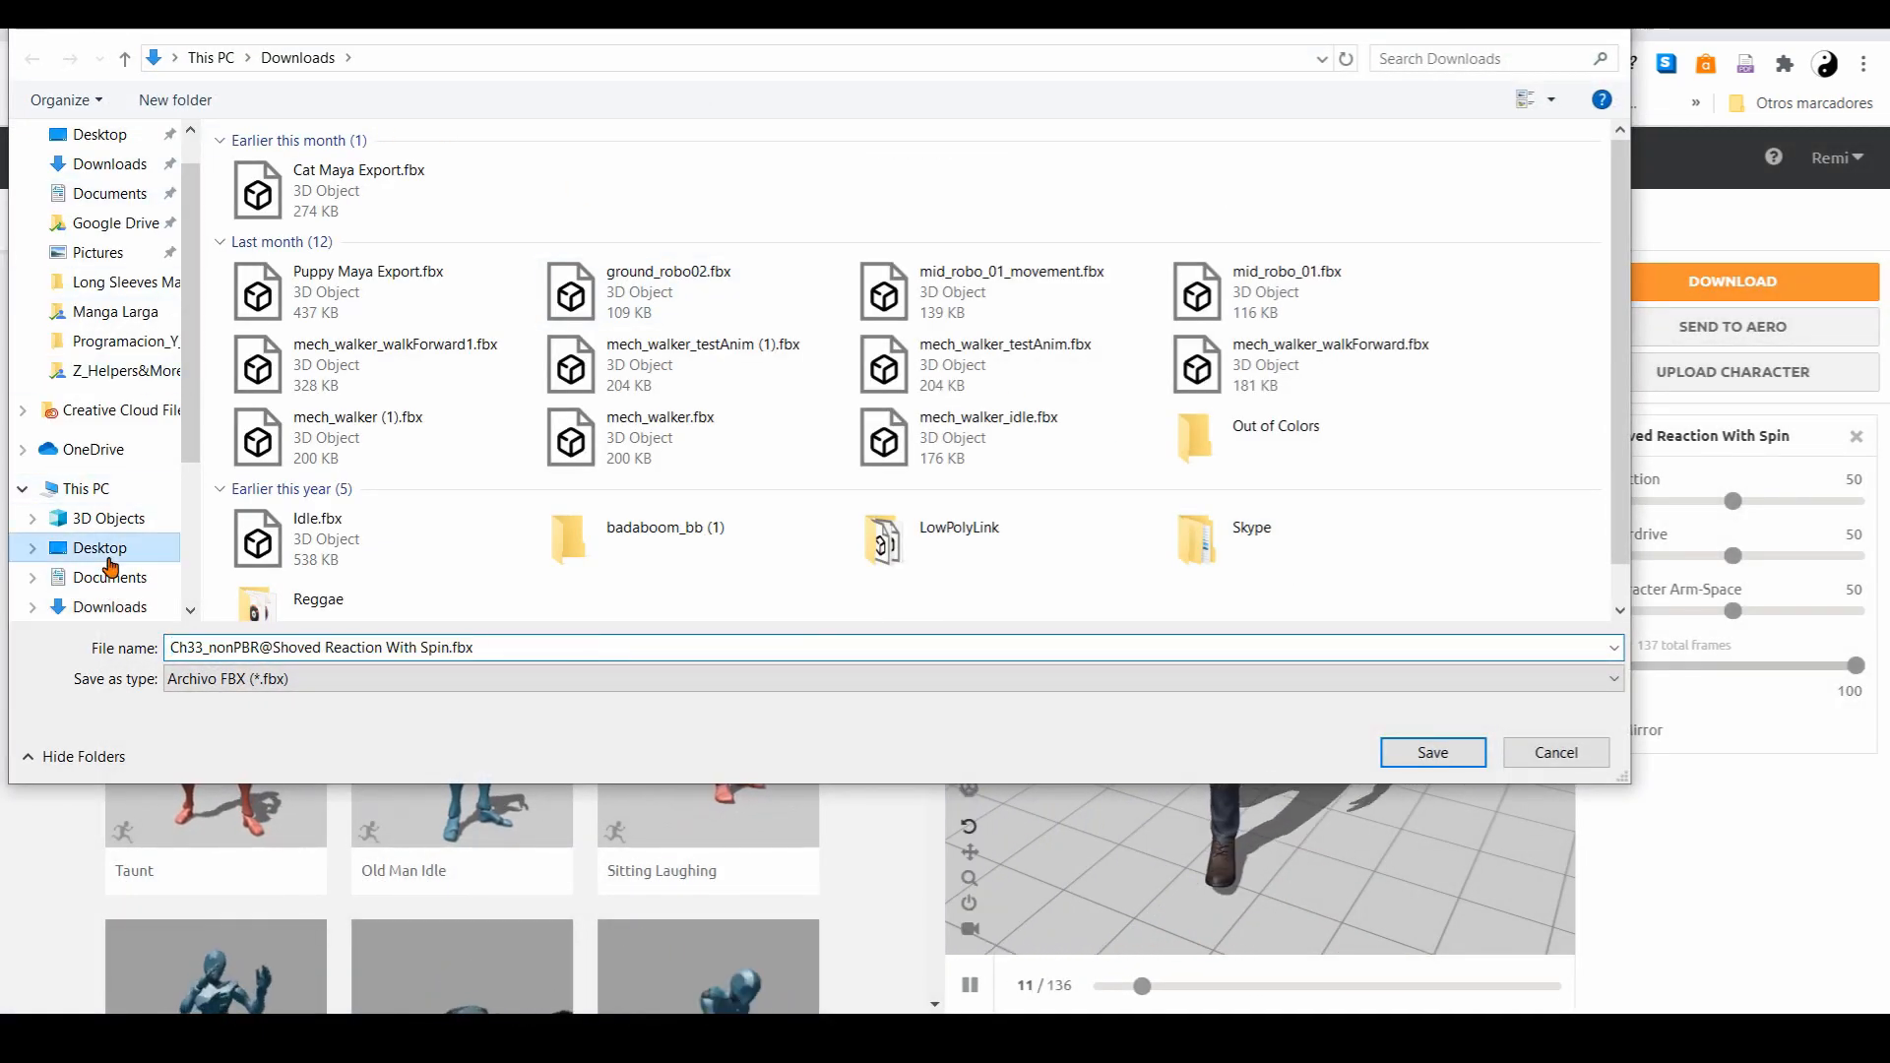
click(79, 547)
click(1417, 756)
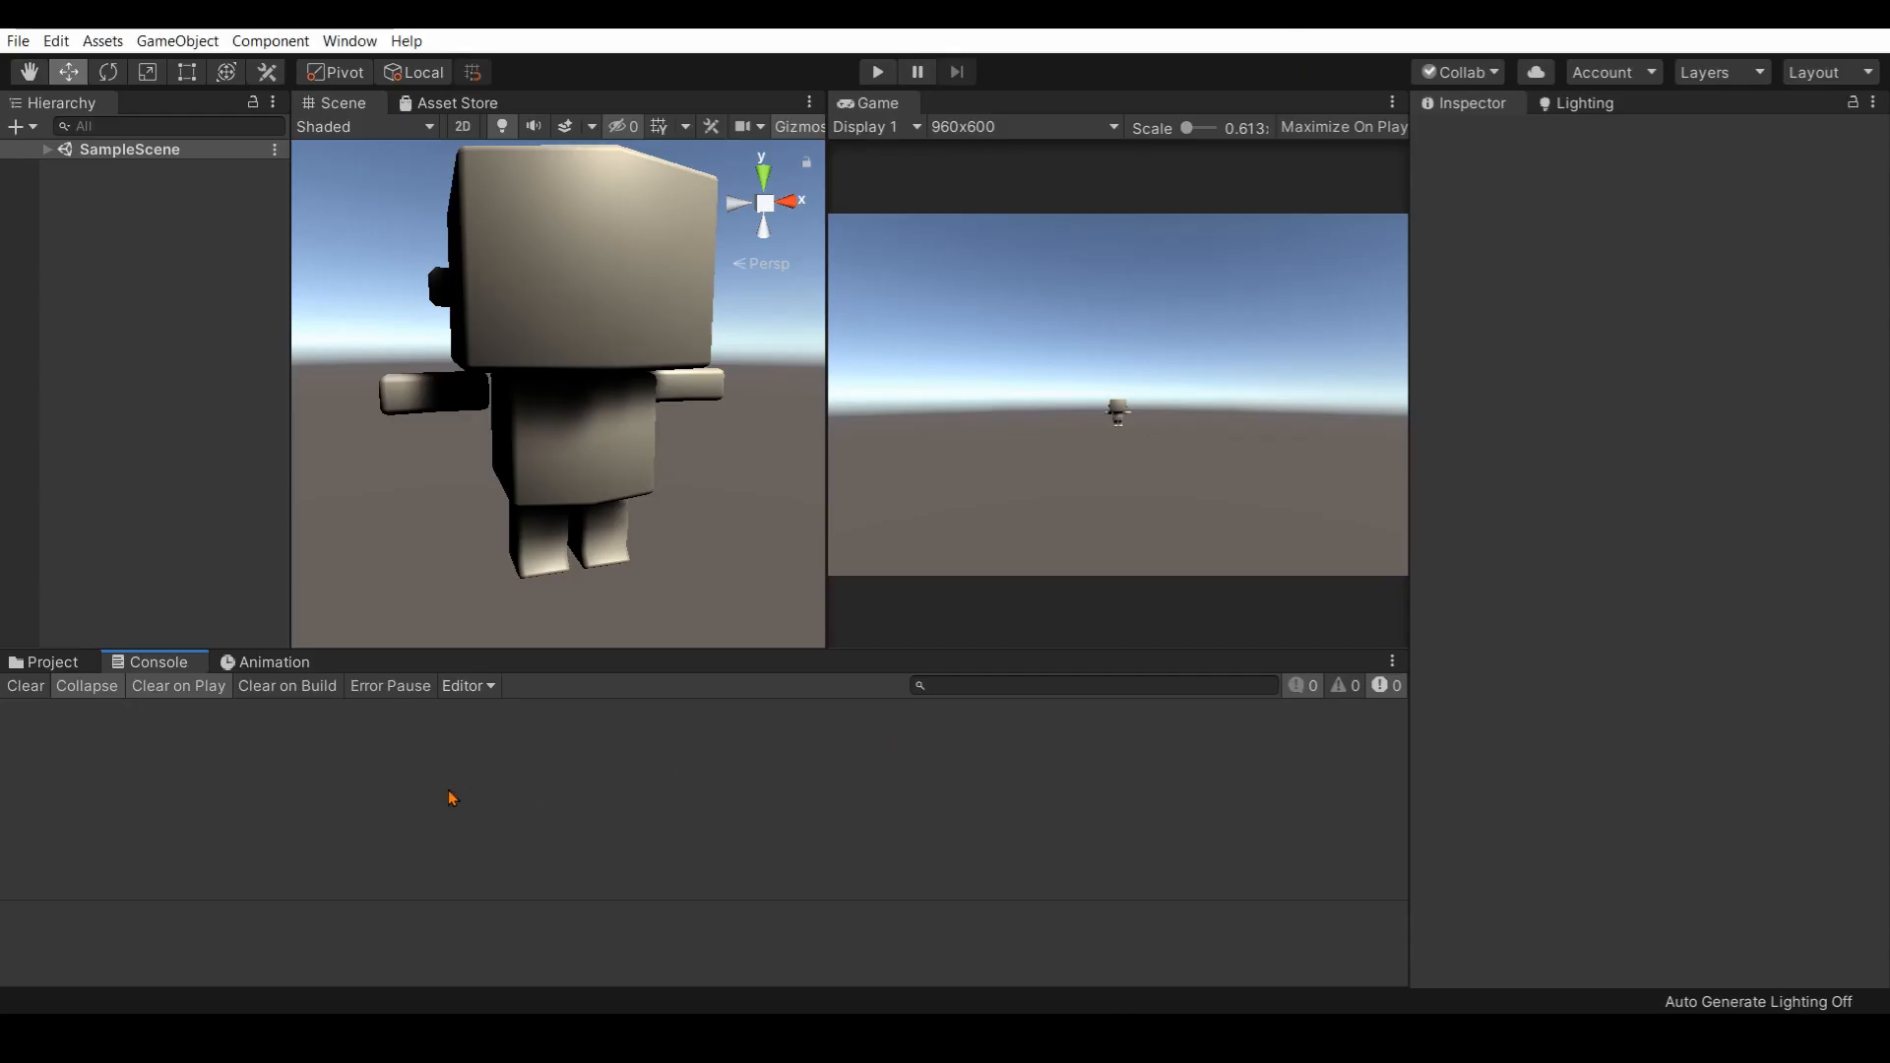
Switch back to Unity and import Ch33_nonPBR@Shoved Reaction With Spin.fbx from the Desktop into the root Assets folder.
click(38, 664)
click(69, 748)
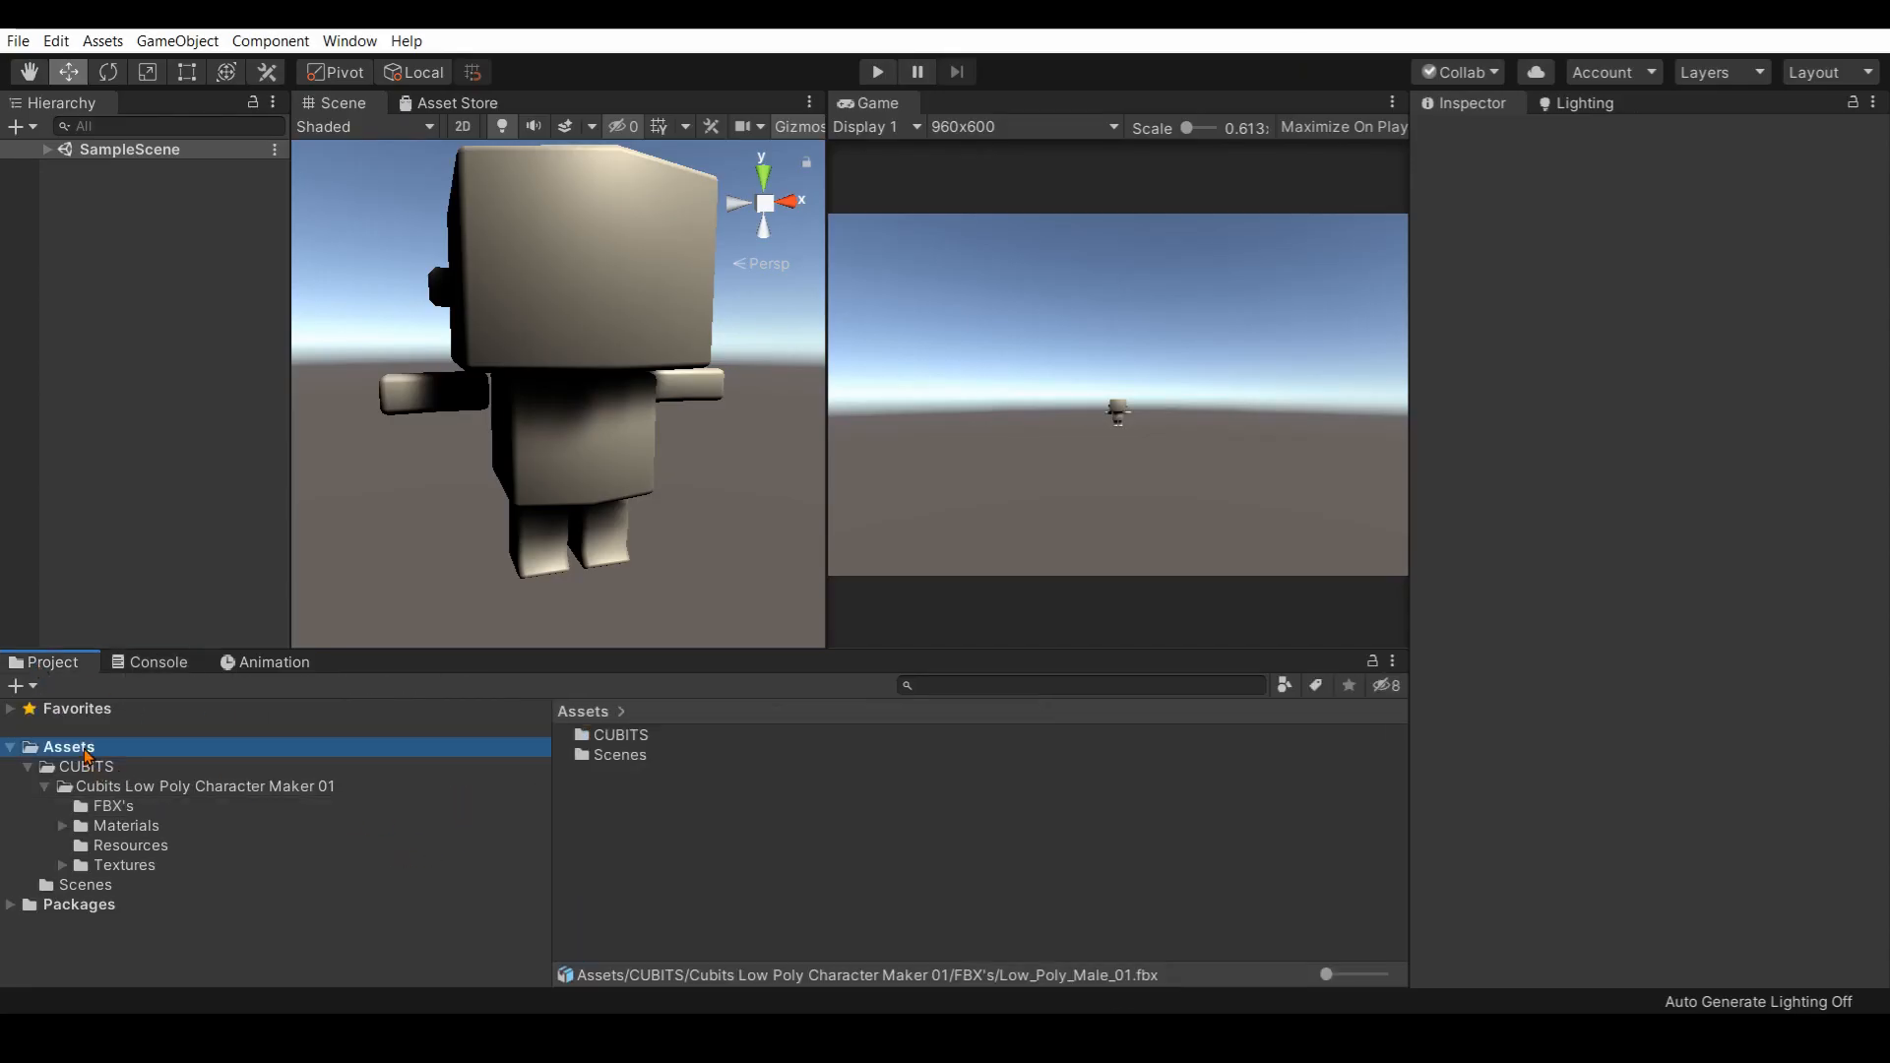
right_click(682, 803)
mouse_move(855, 284)
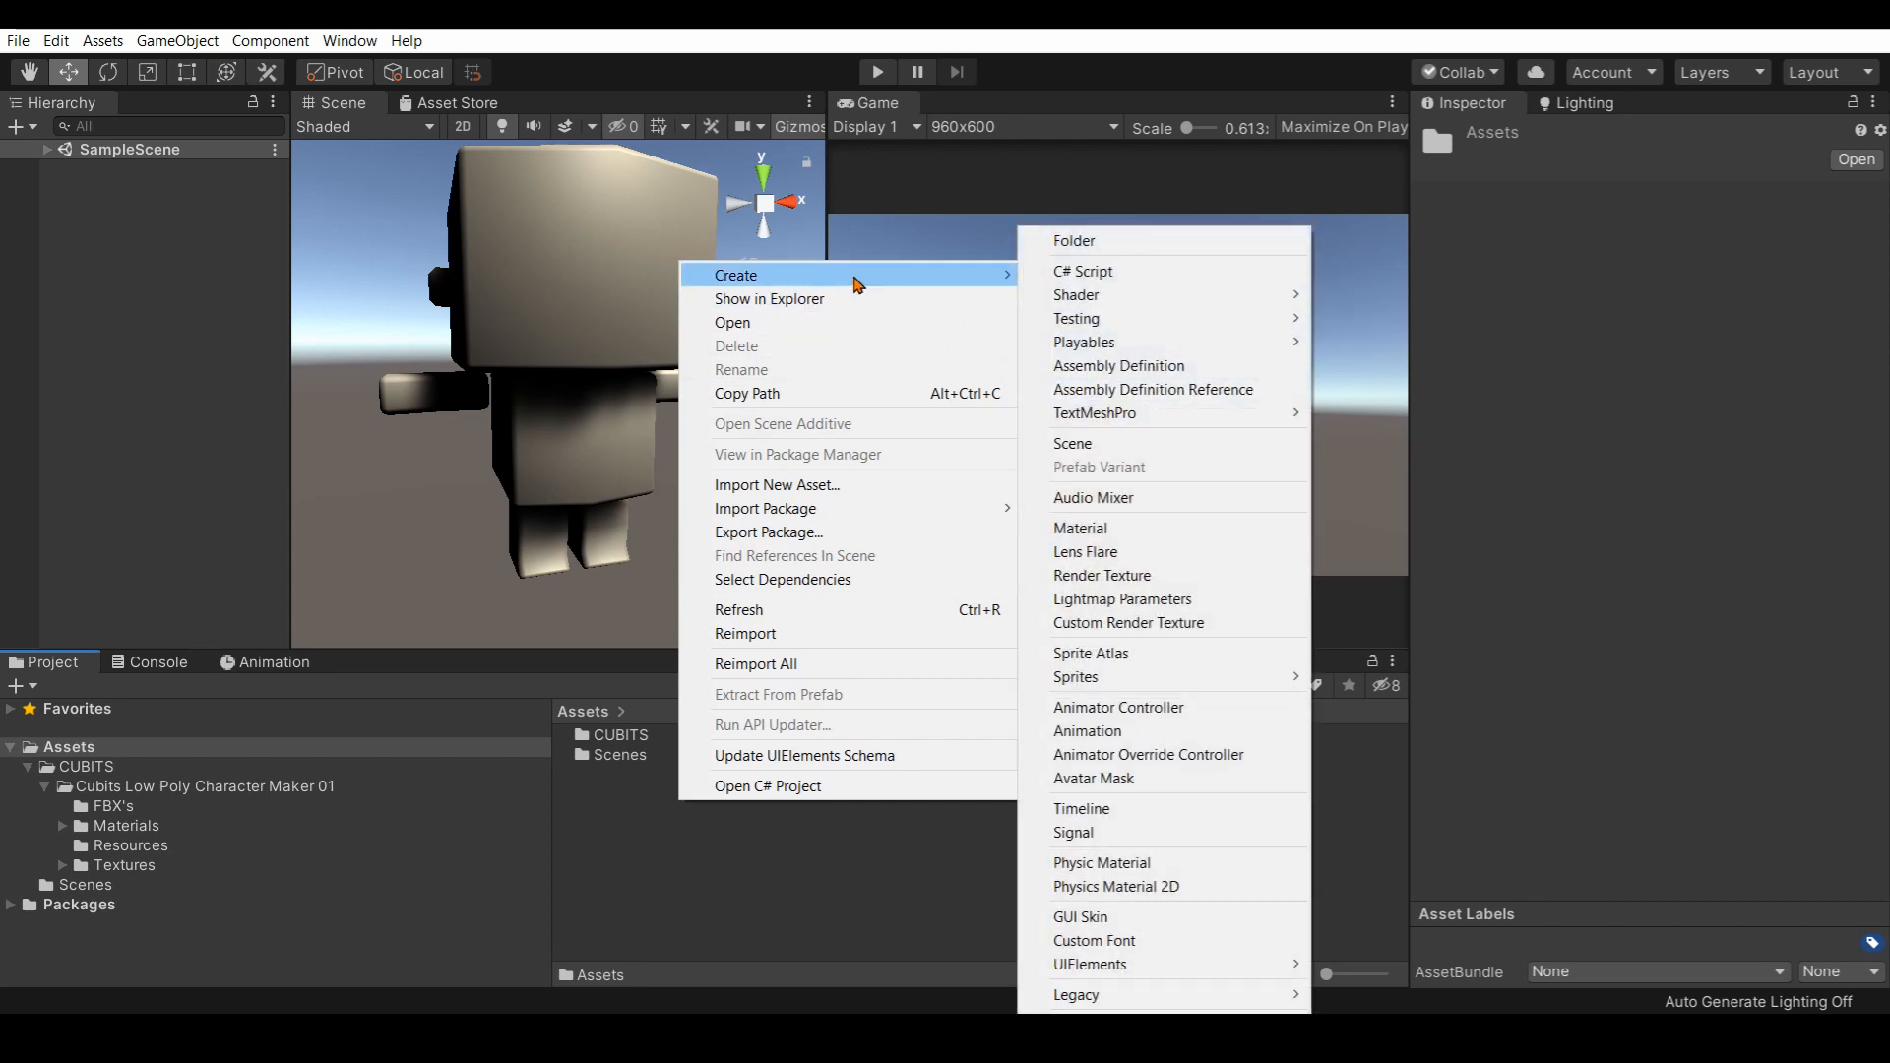
mouse_move(817, 510)
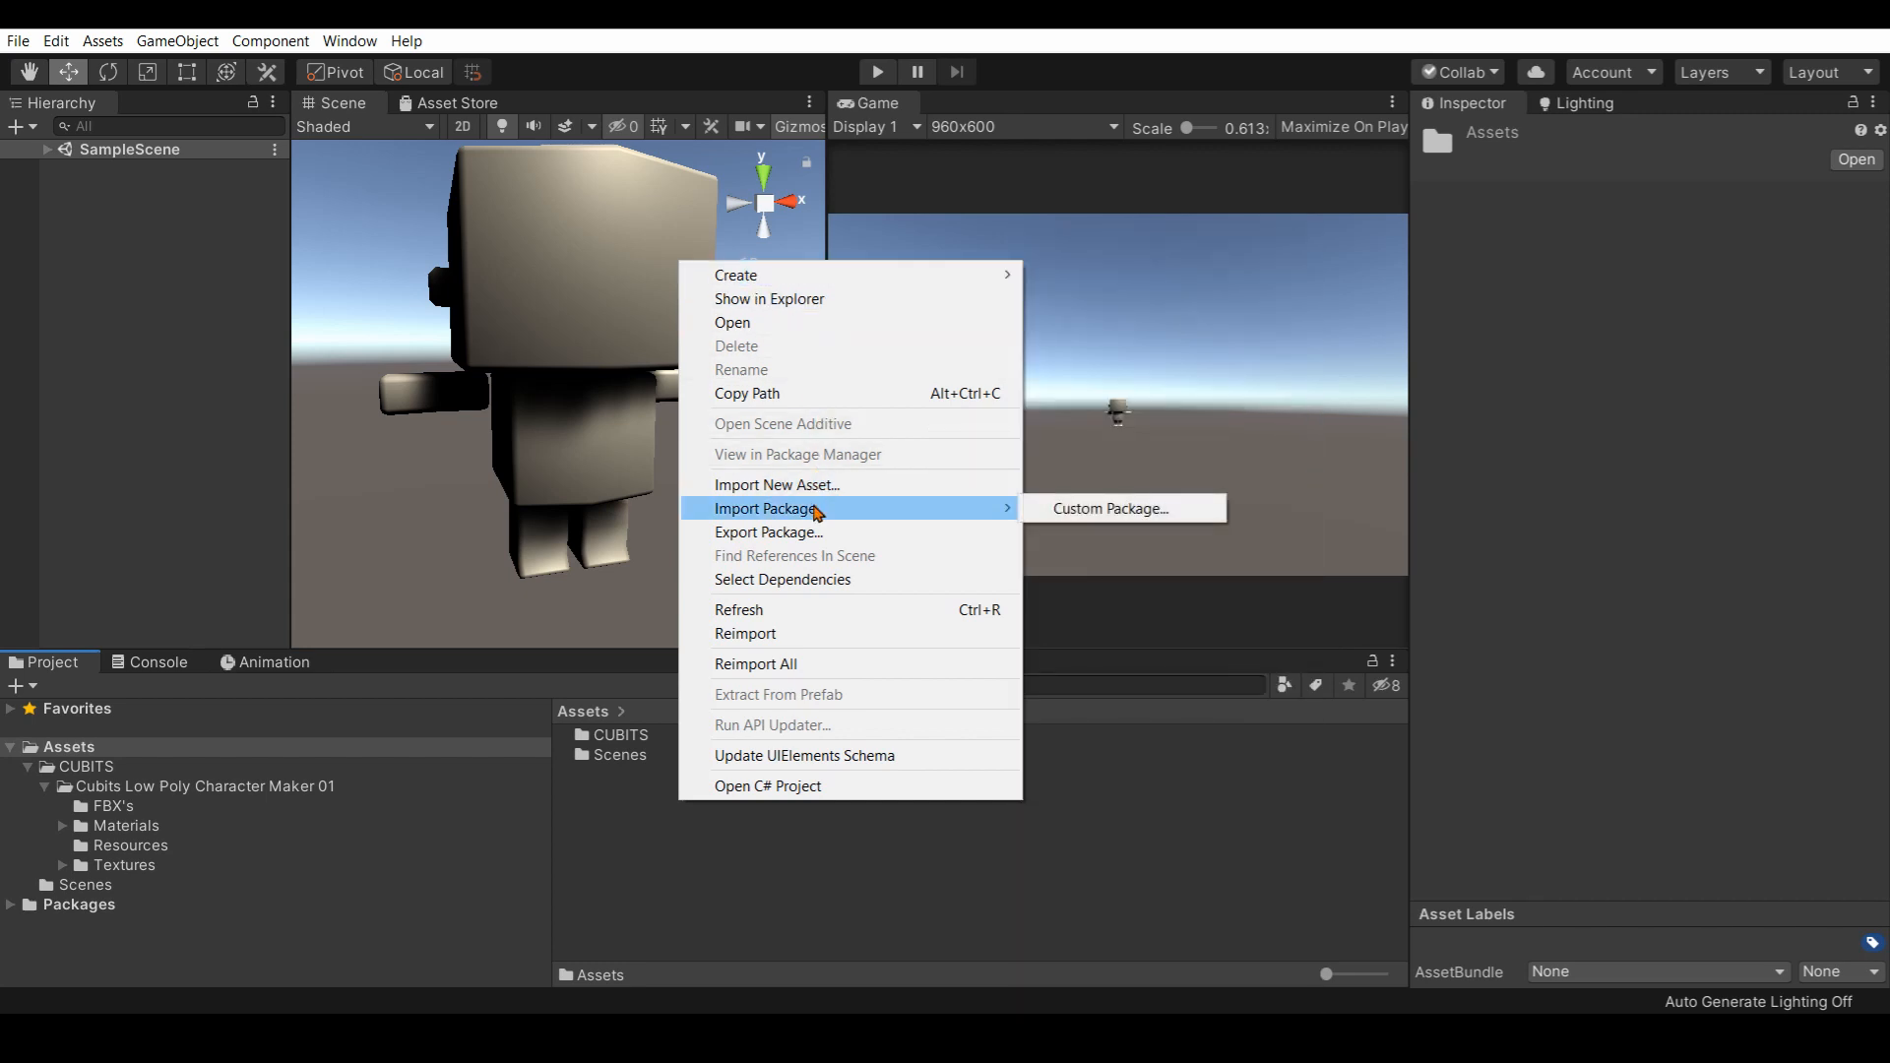
click(1110, 508)
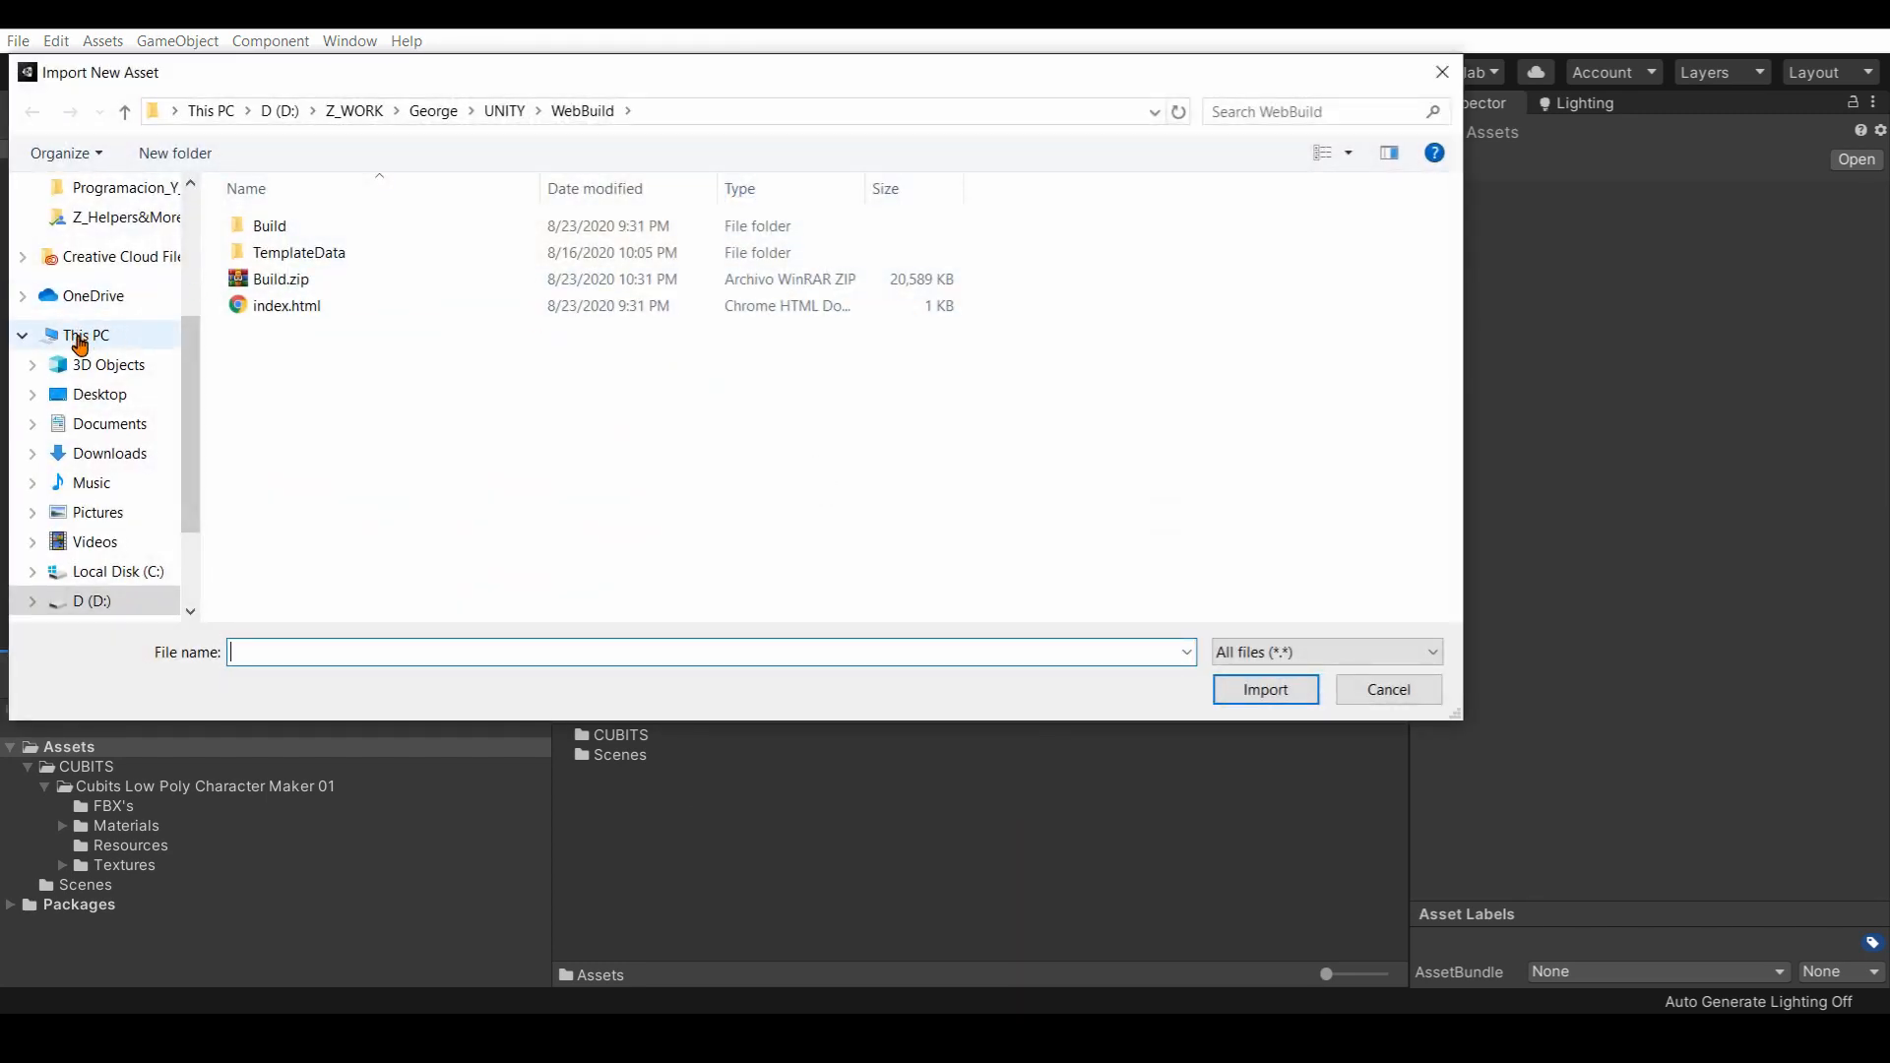
click(98, 394)
click(261, 228)
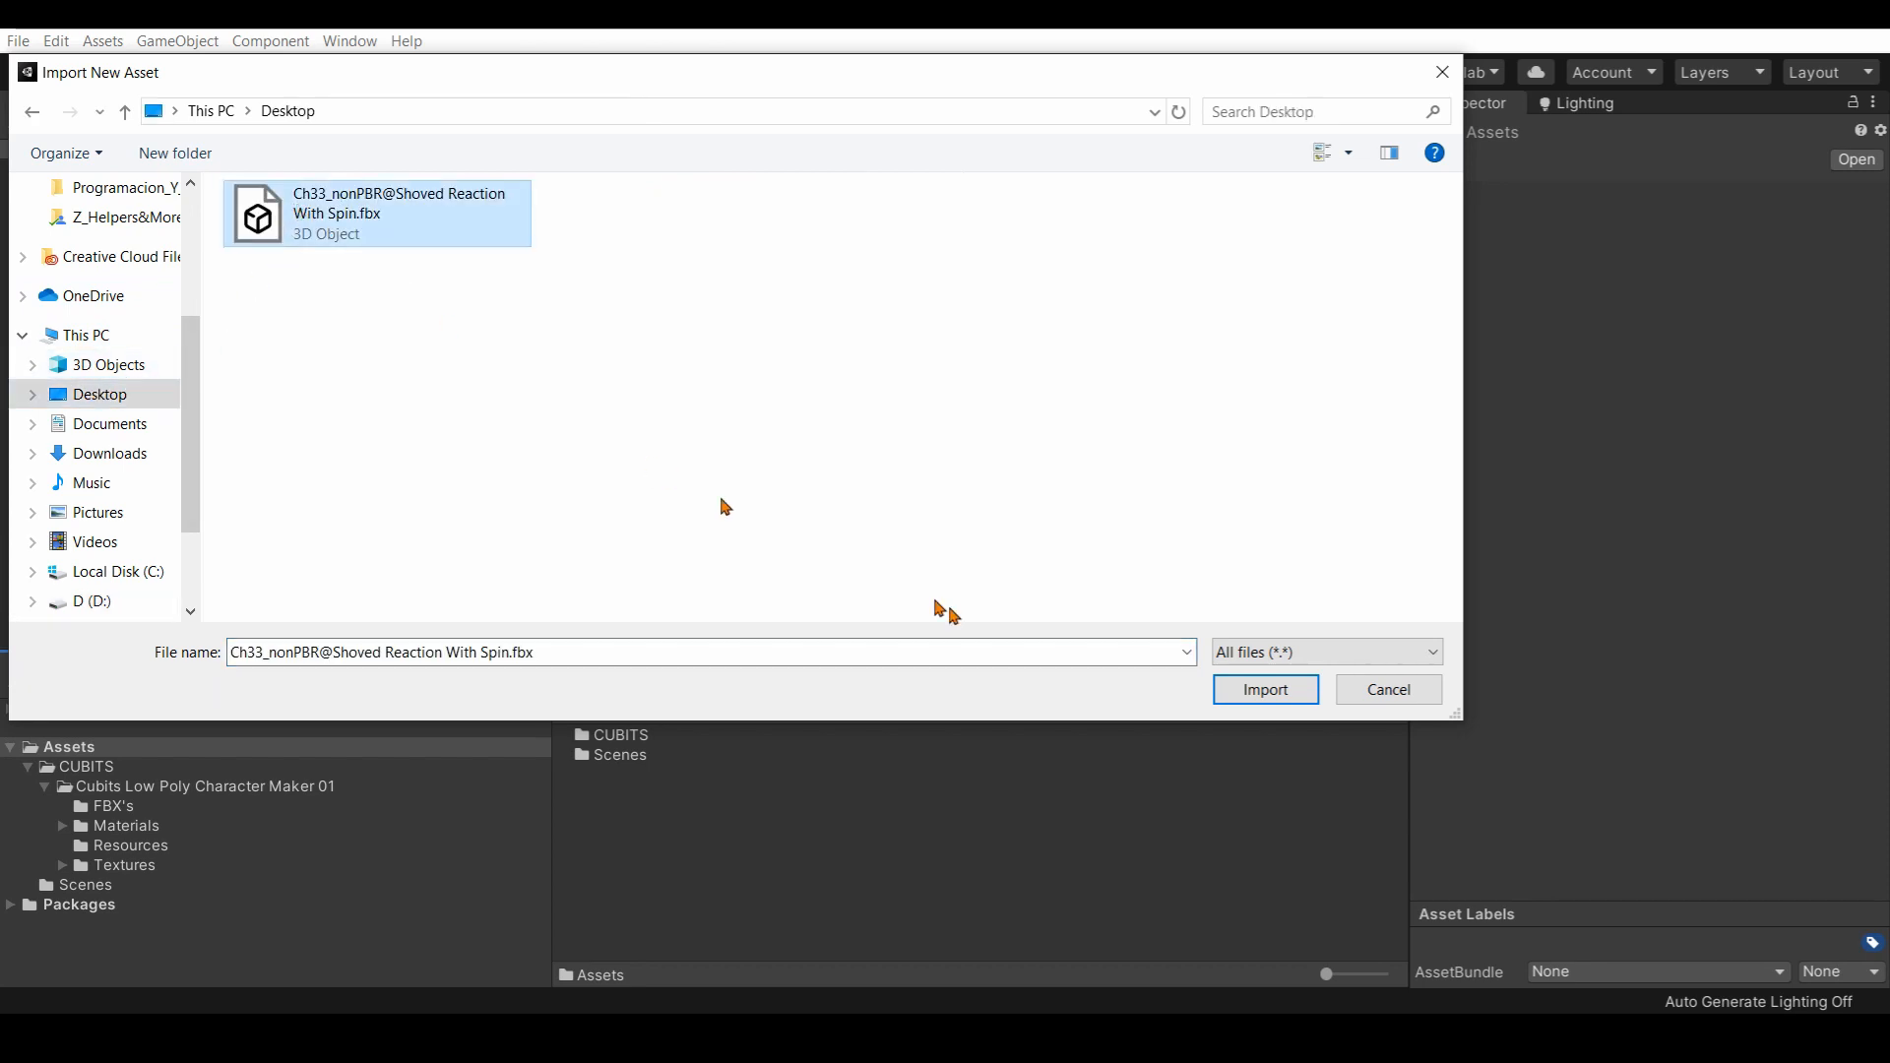
click(1232, 702)
click(807, 886)
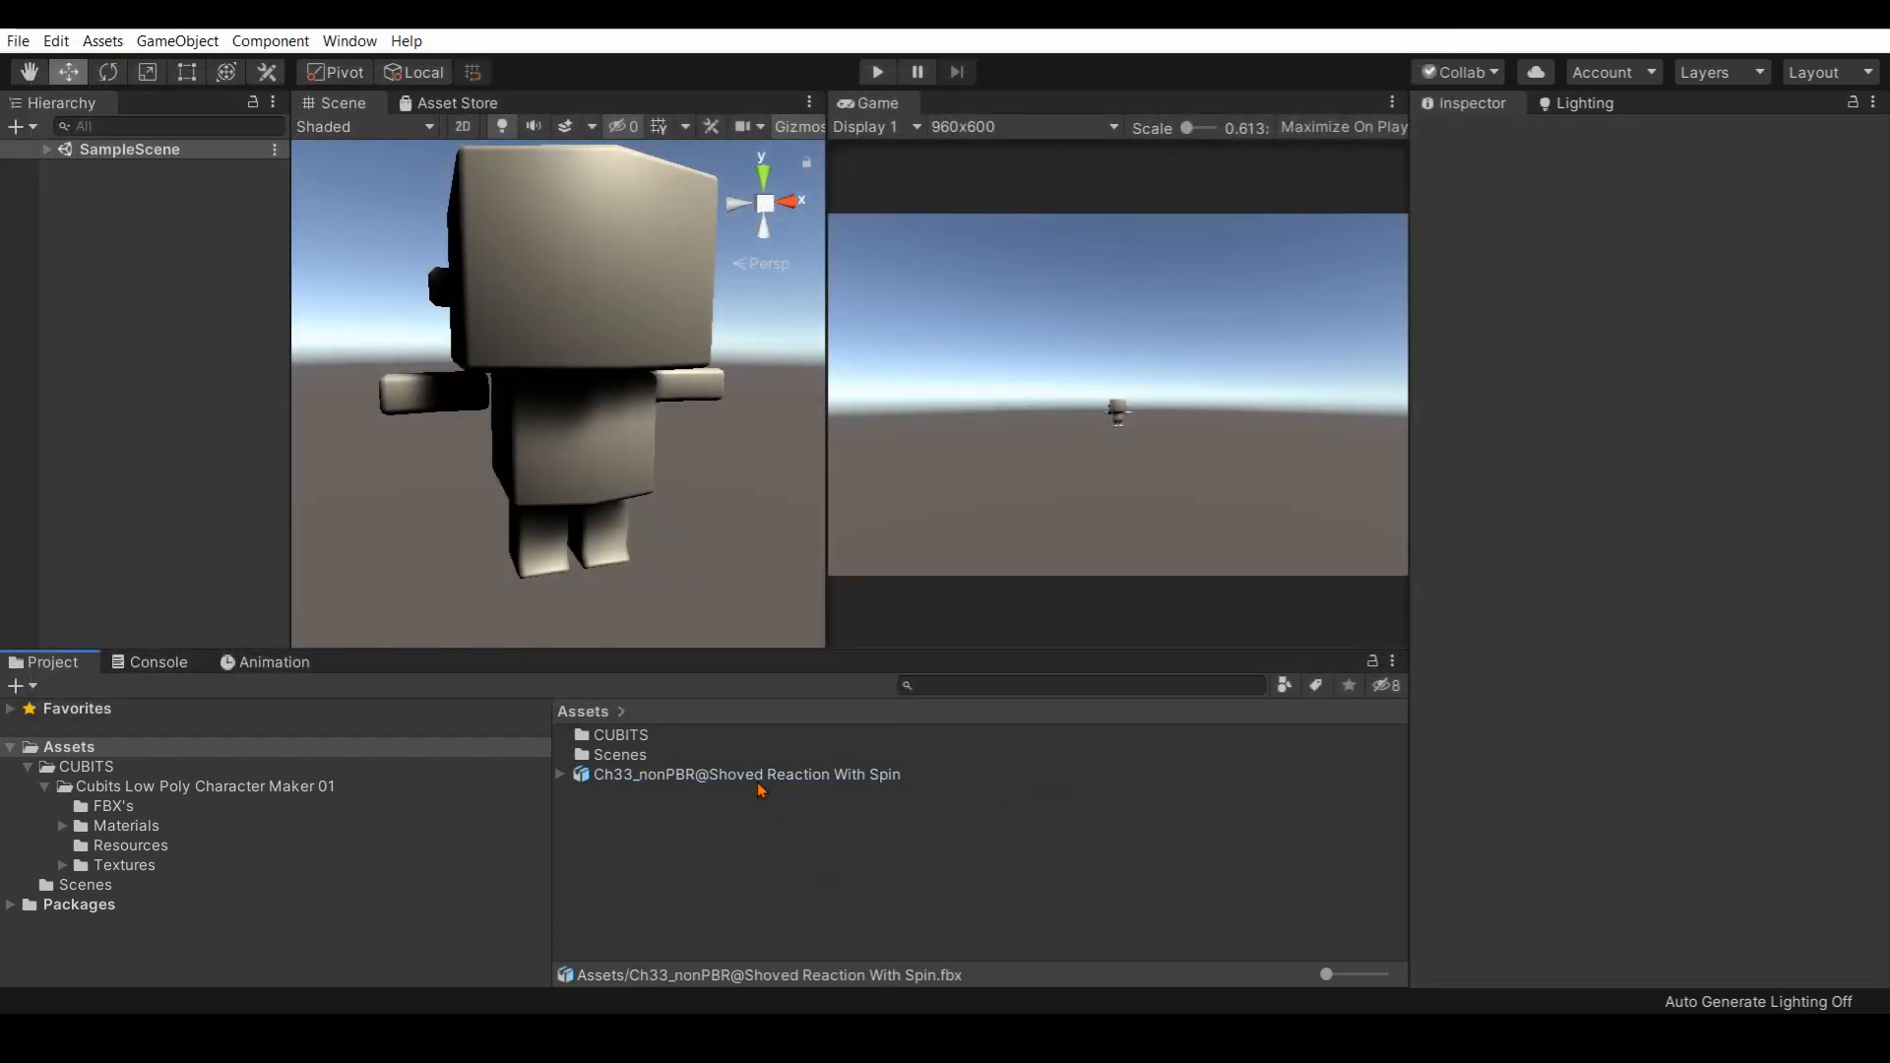
click(763, 778)
click(721, 813)
click(706, 780)
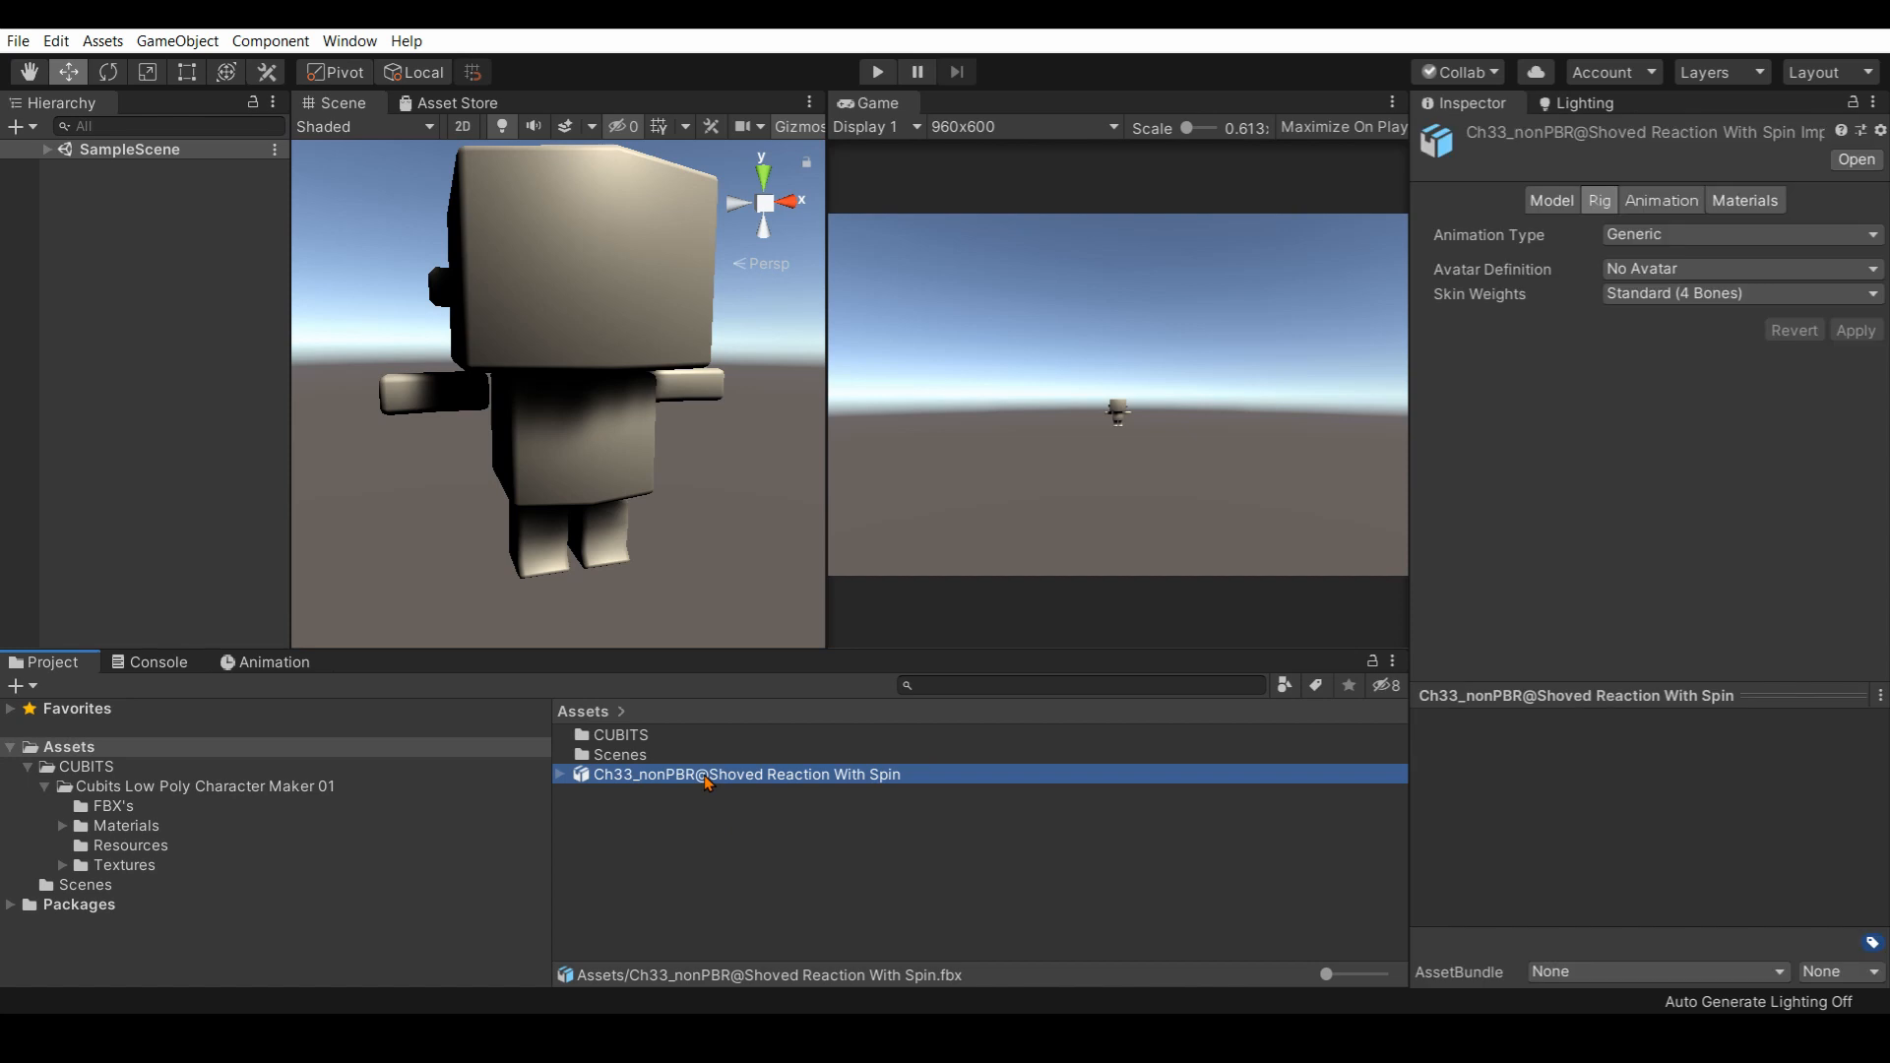
click(655, 840)
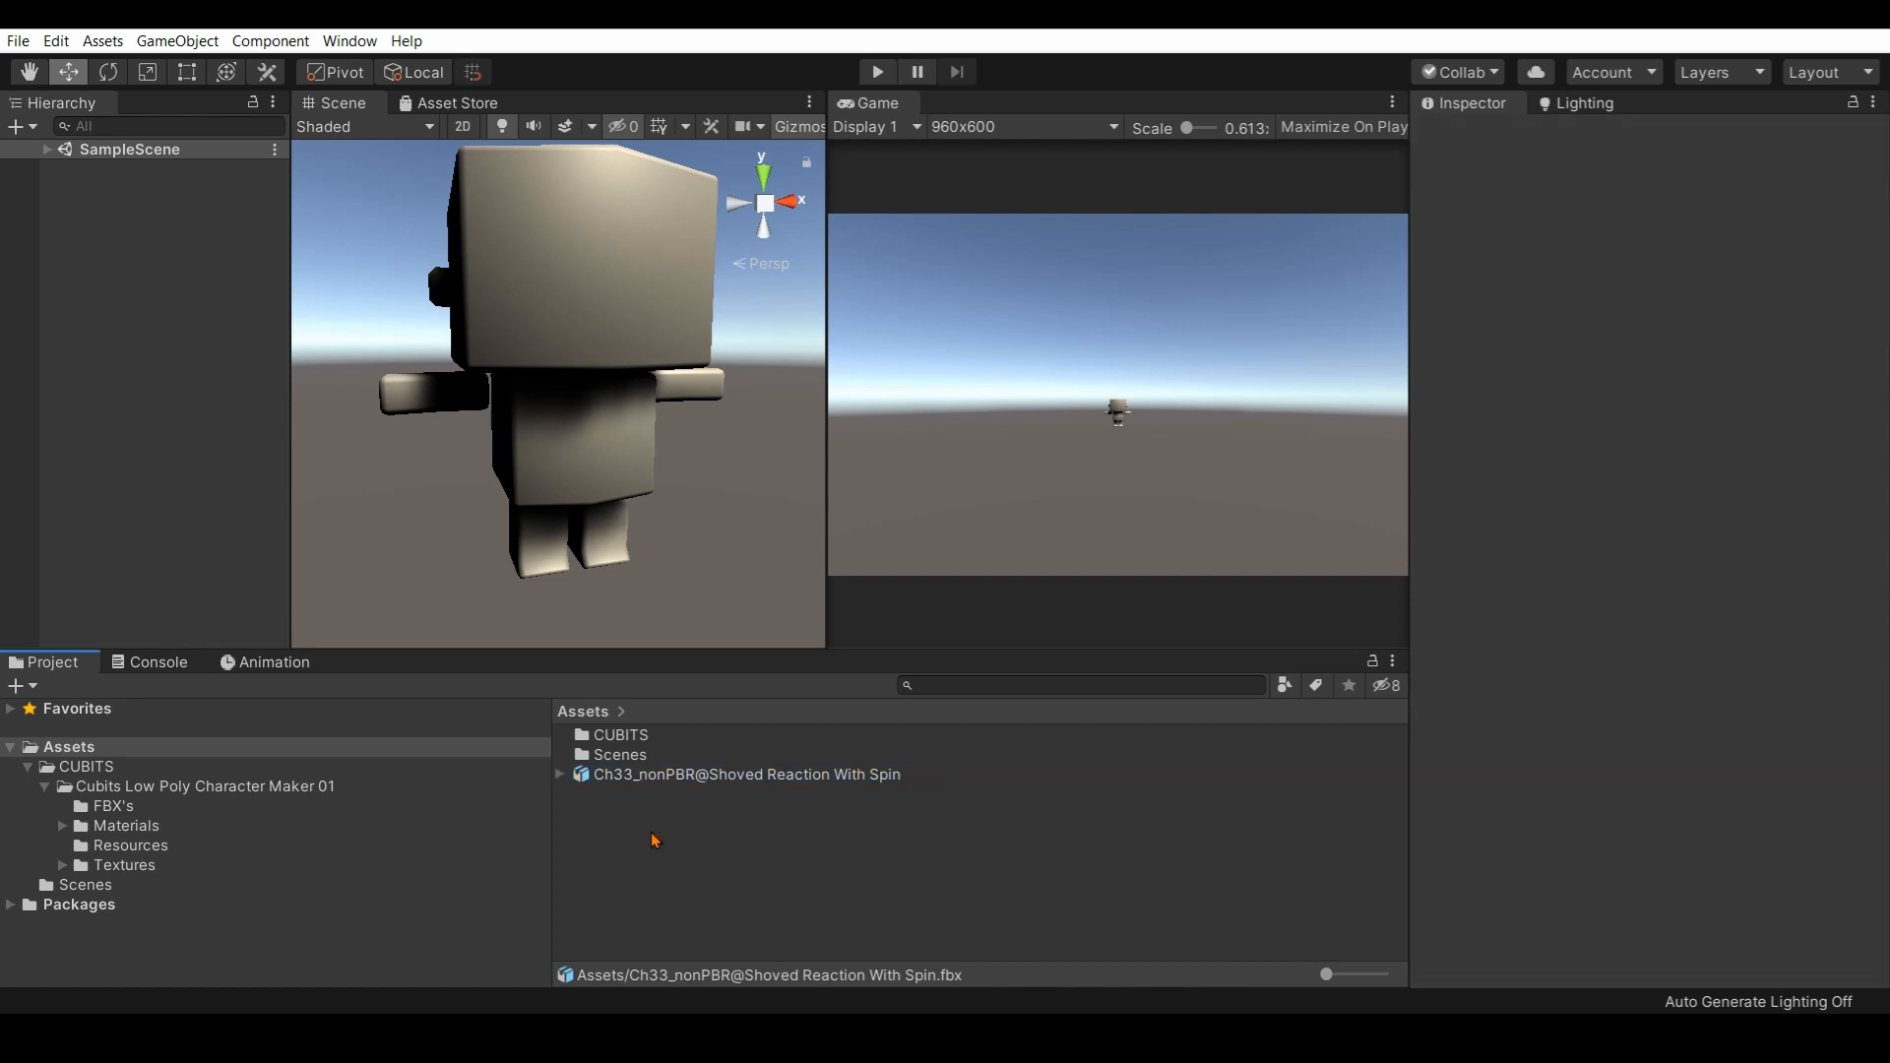
Set the rig of Ch33_nonPBR@Shoved Reaction With Spin to Humanoid with the avatar definition Create From This Model, and apply the import settings.
click(680, 778)
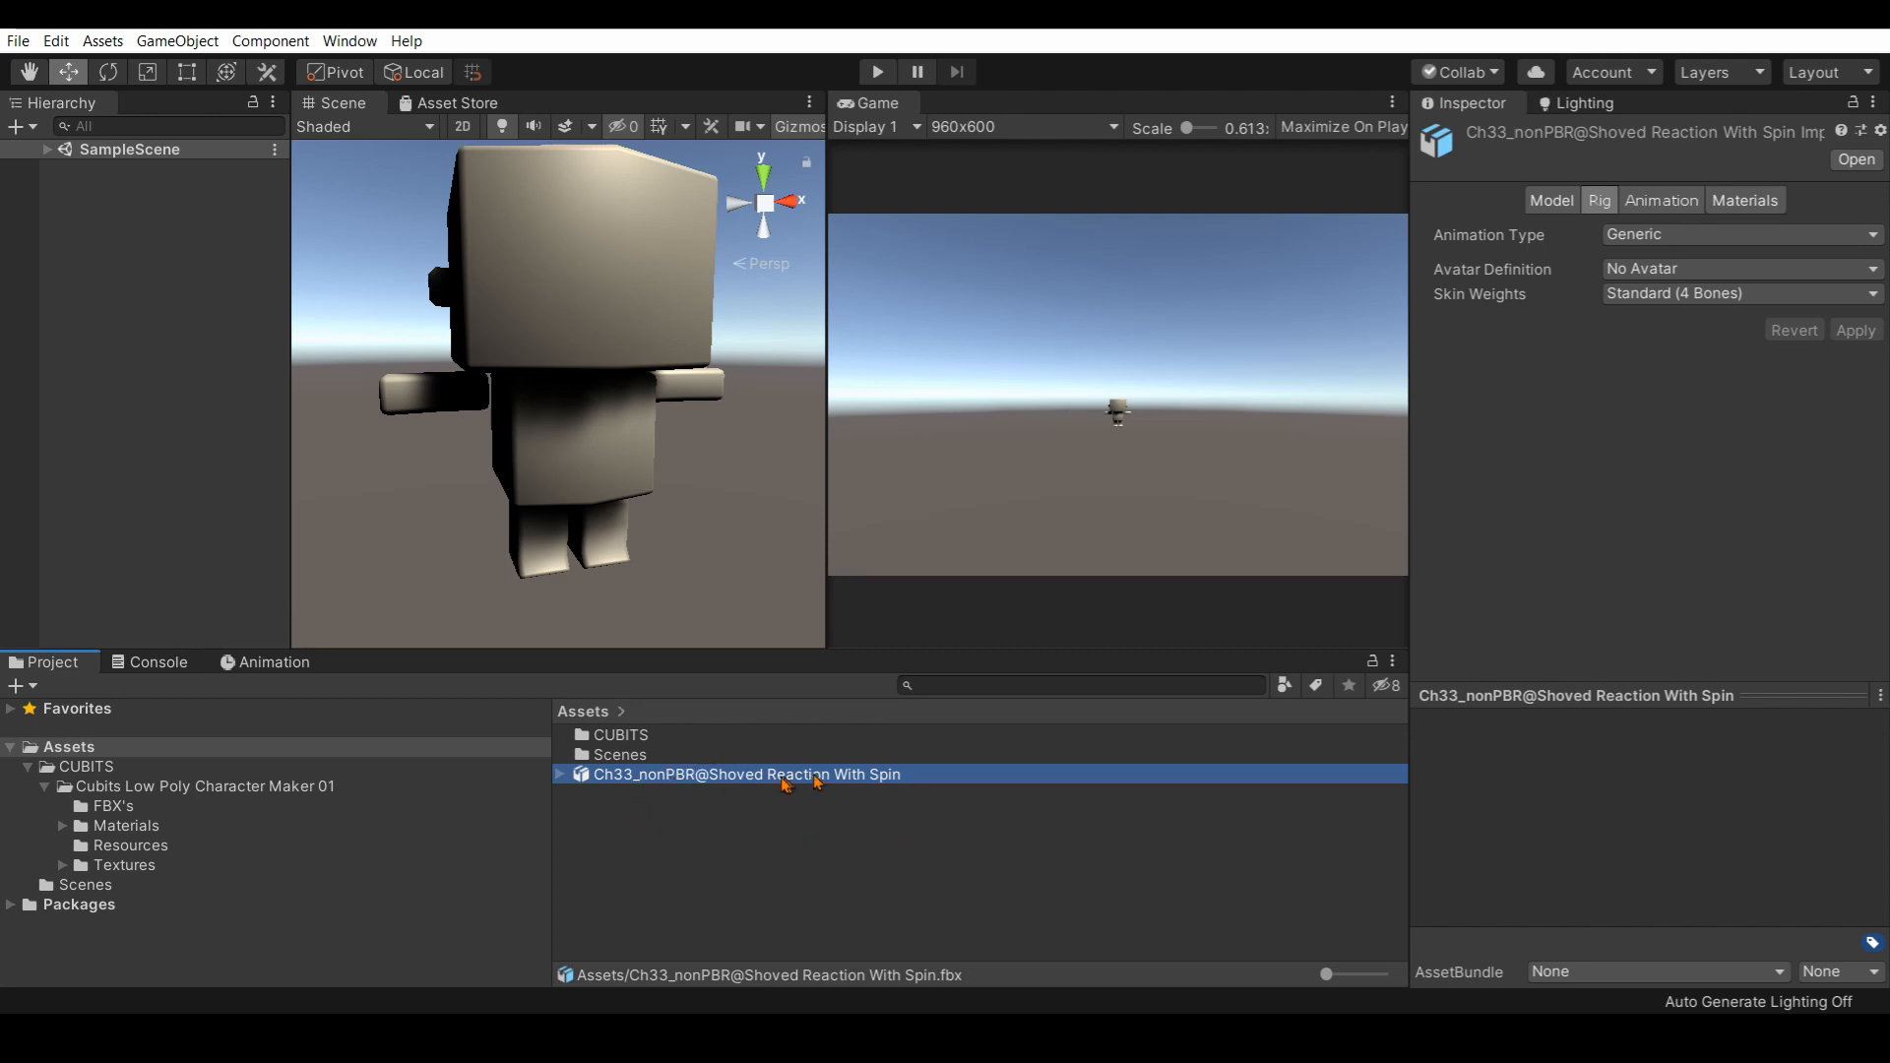
click(561, 777)
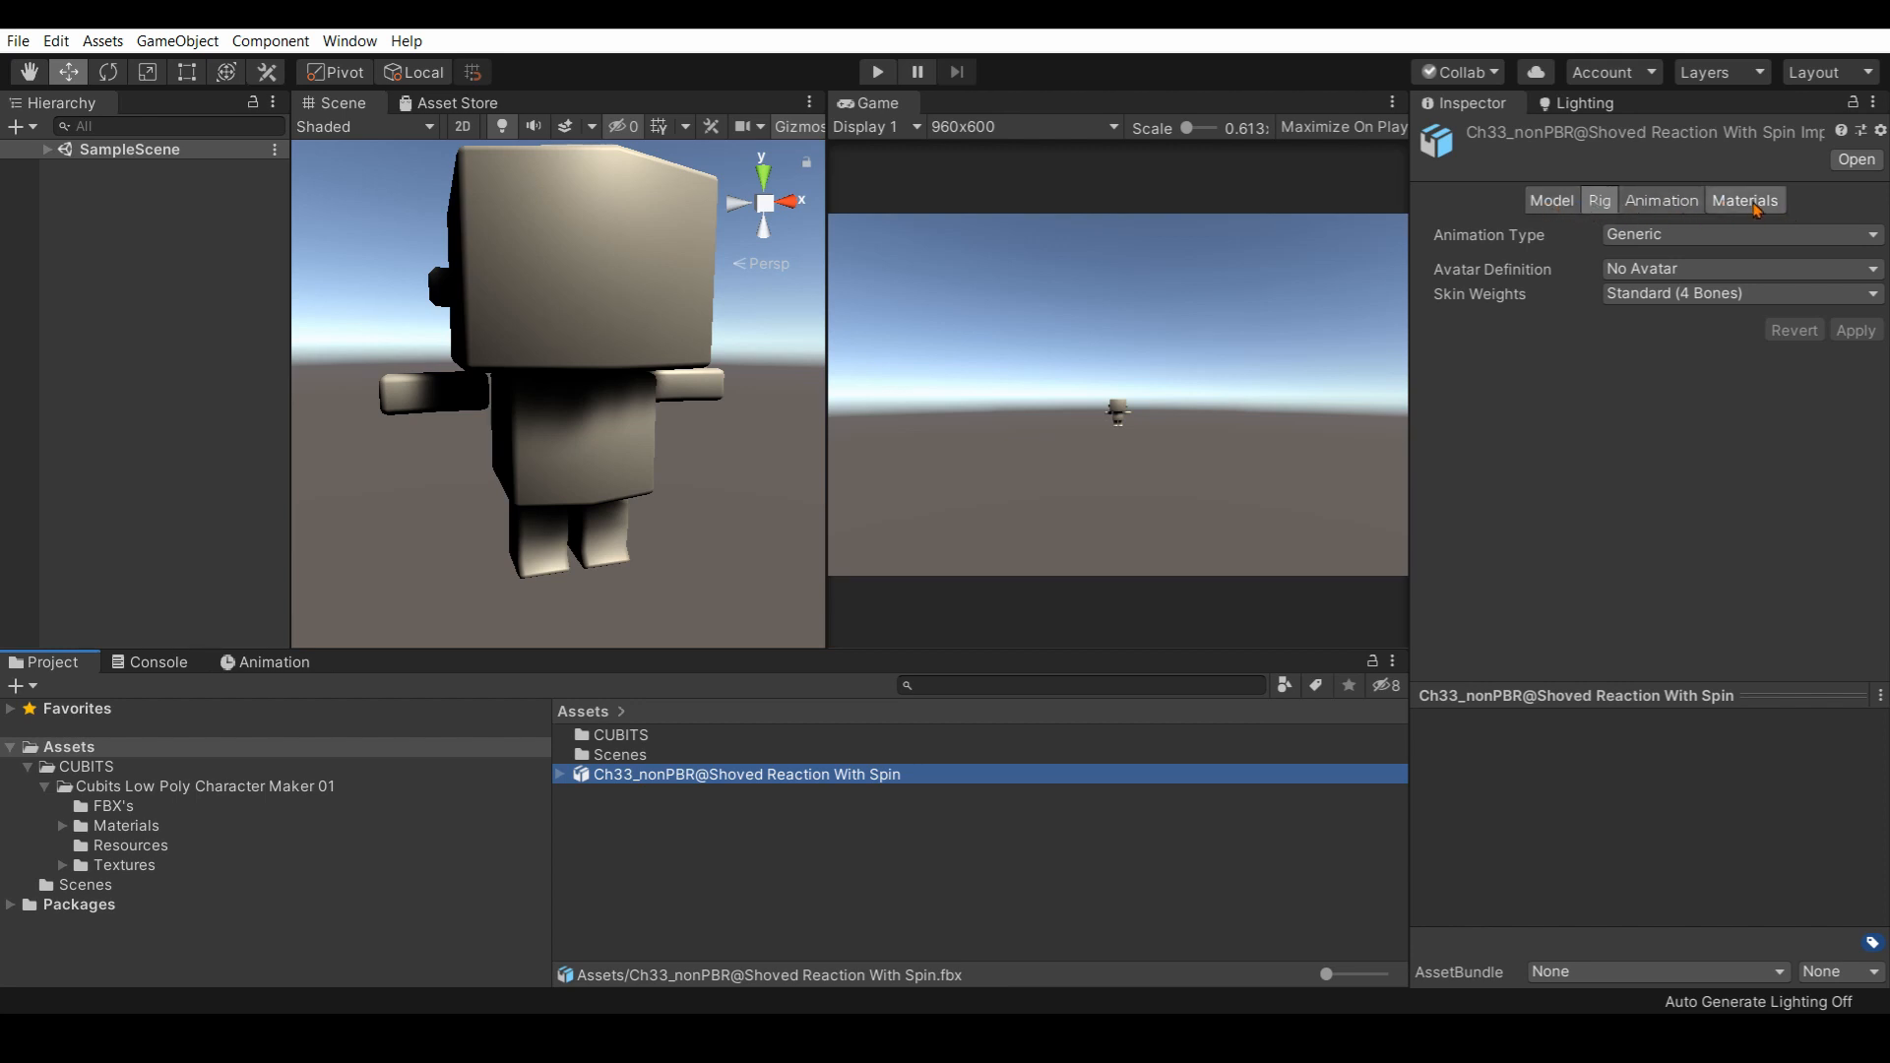
click(1600, 206)
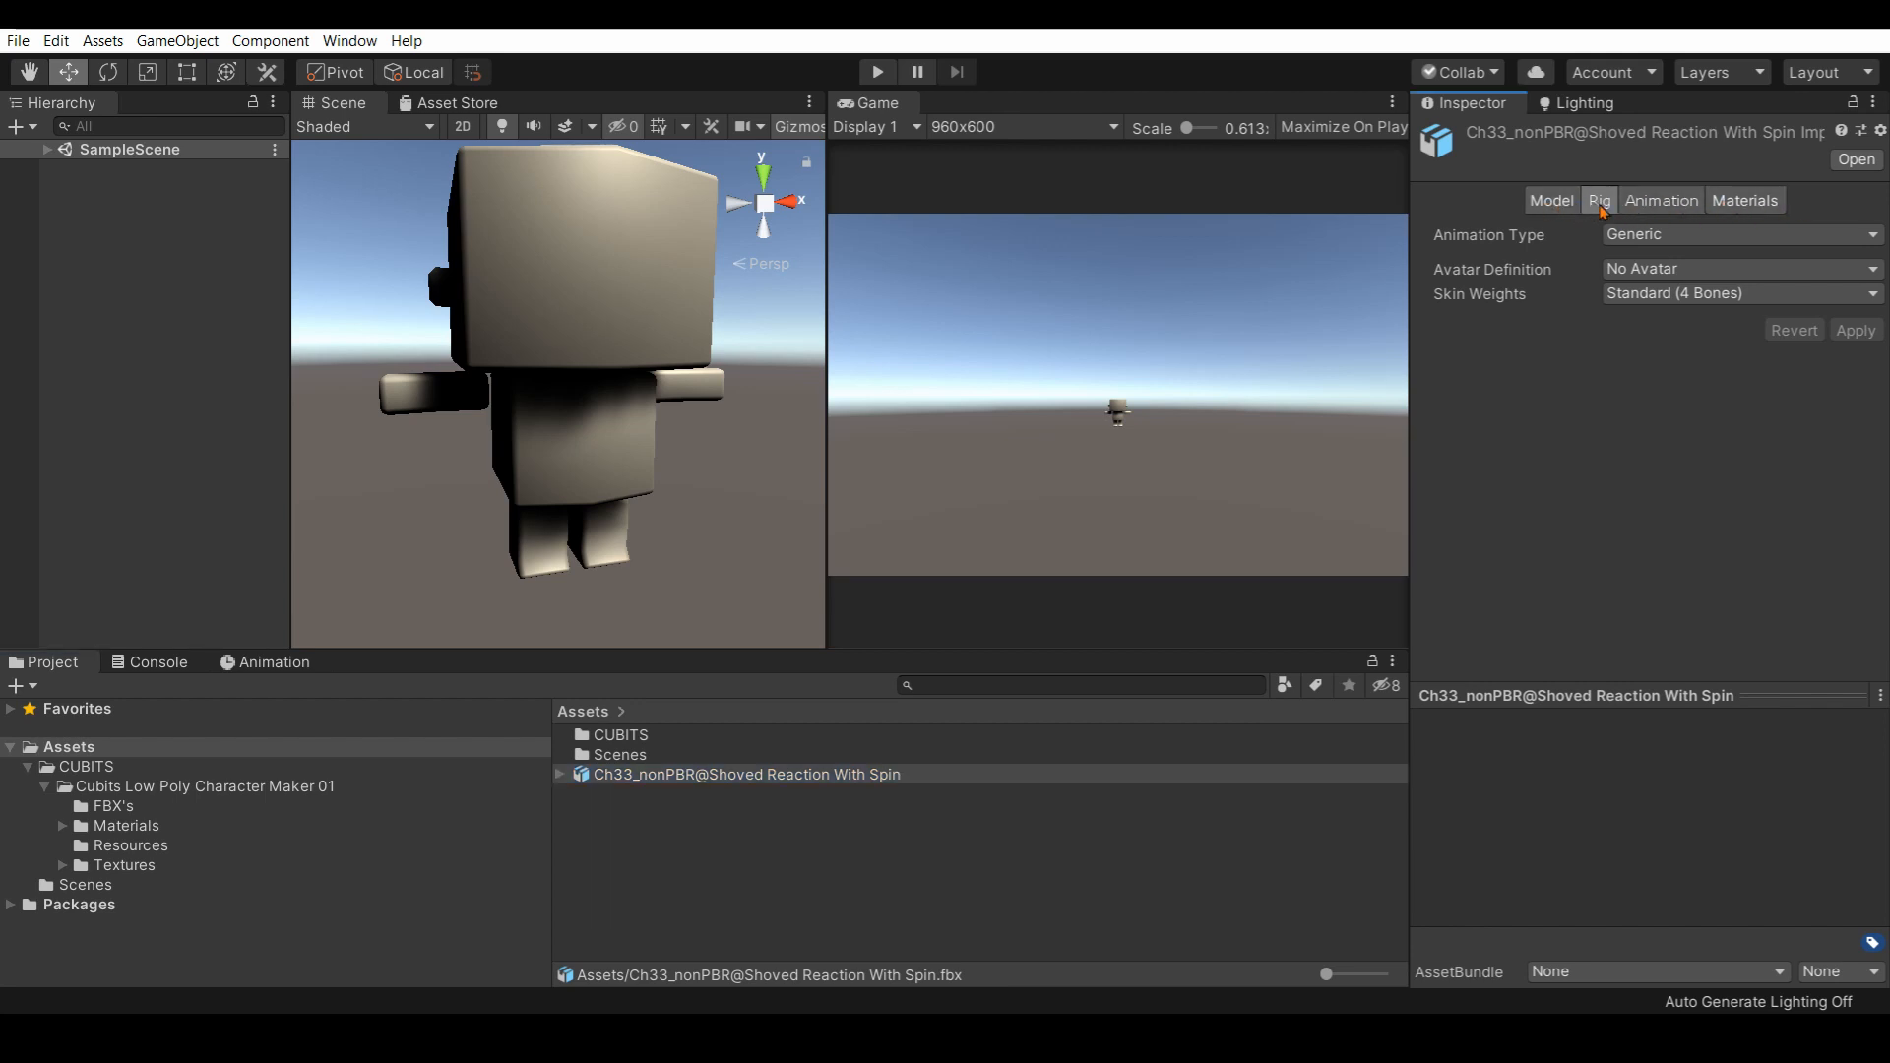
click(1690, 236)
click(1677, 335)
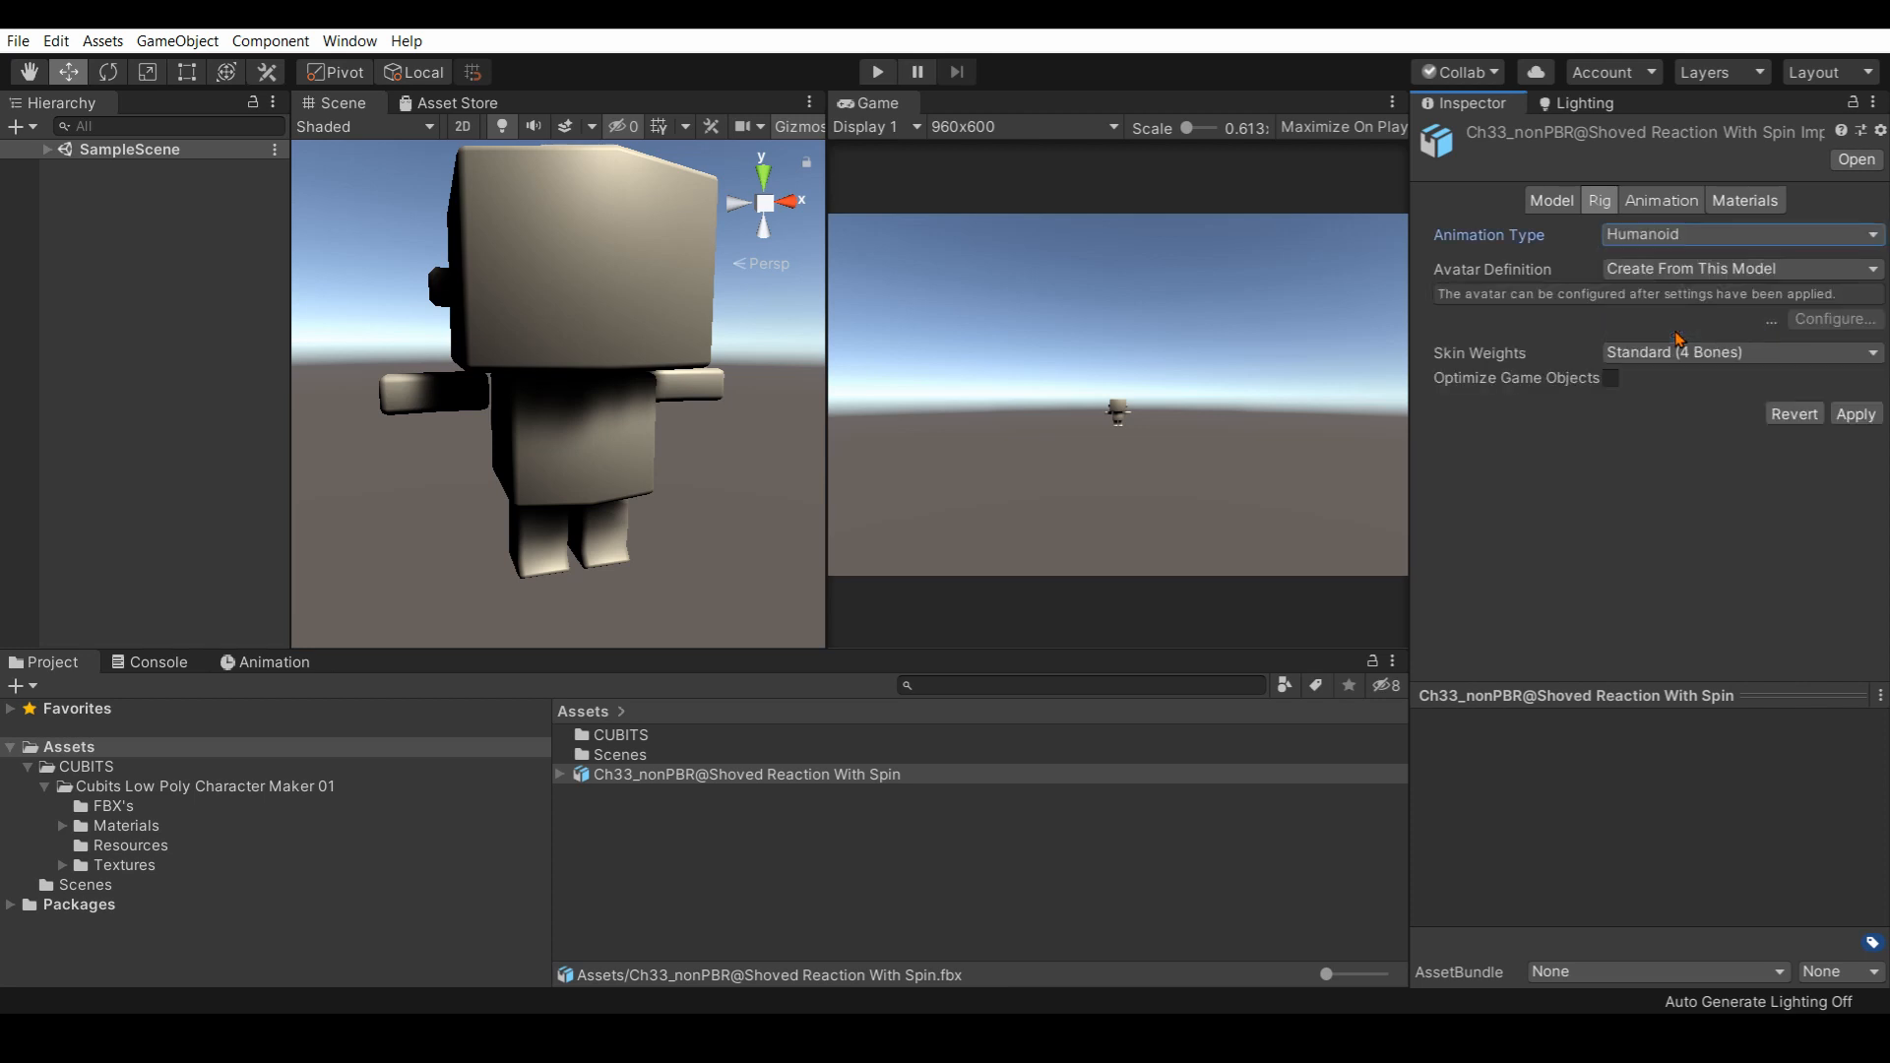
click(1727, 277)
click(1684, 319)
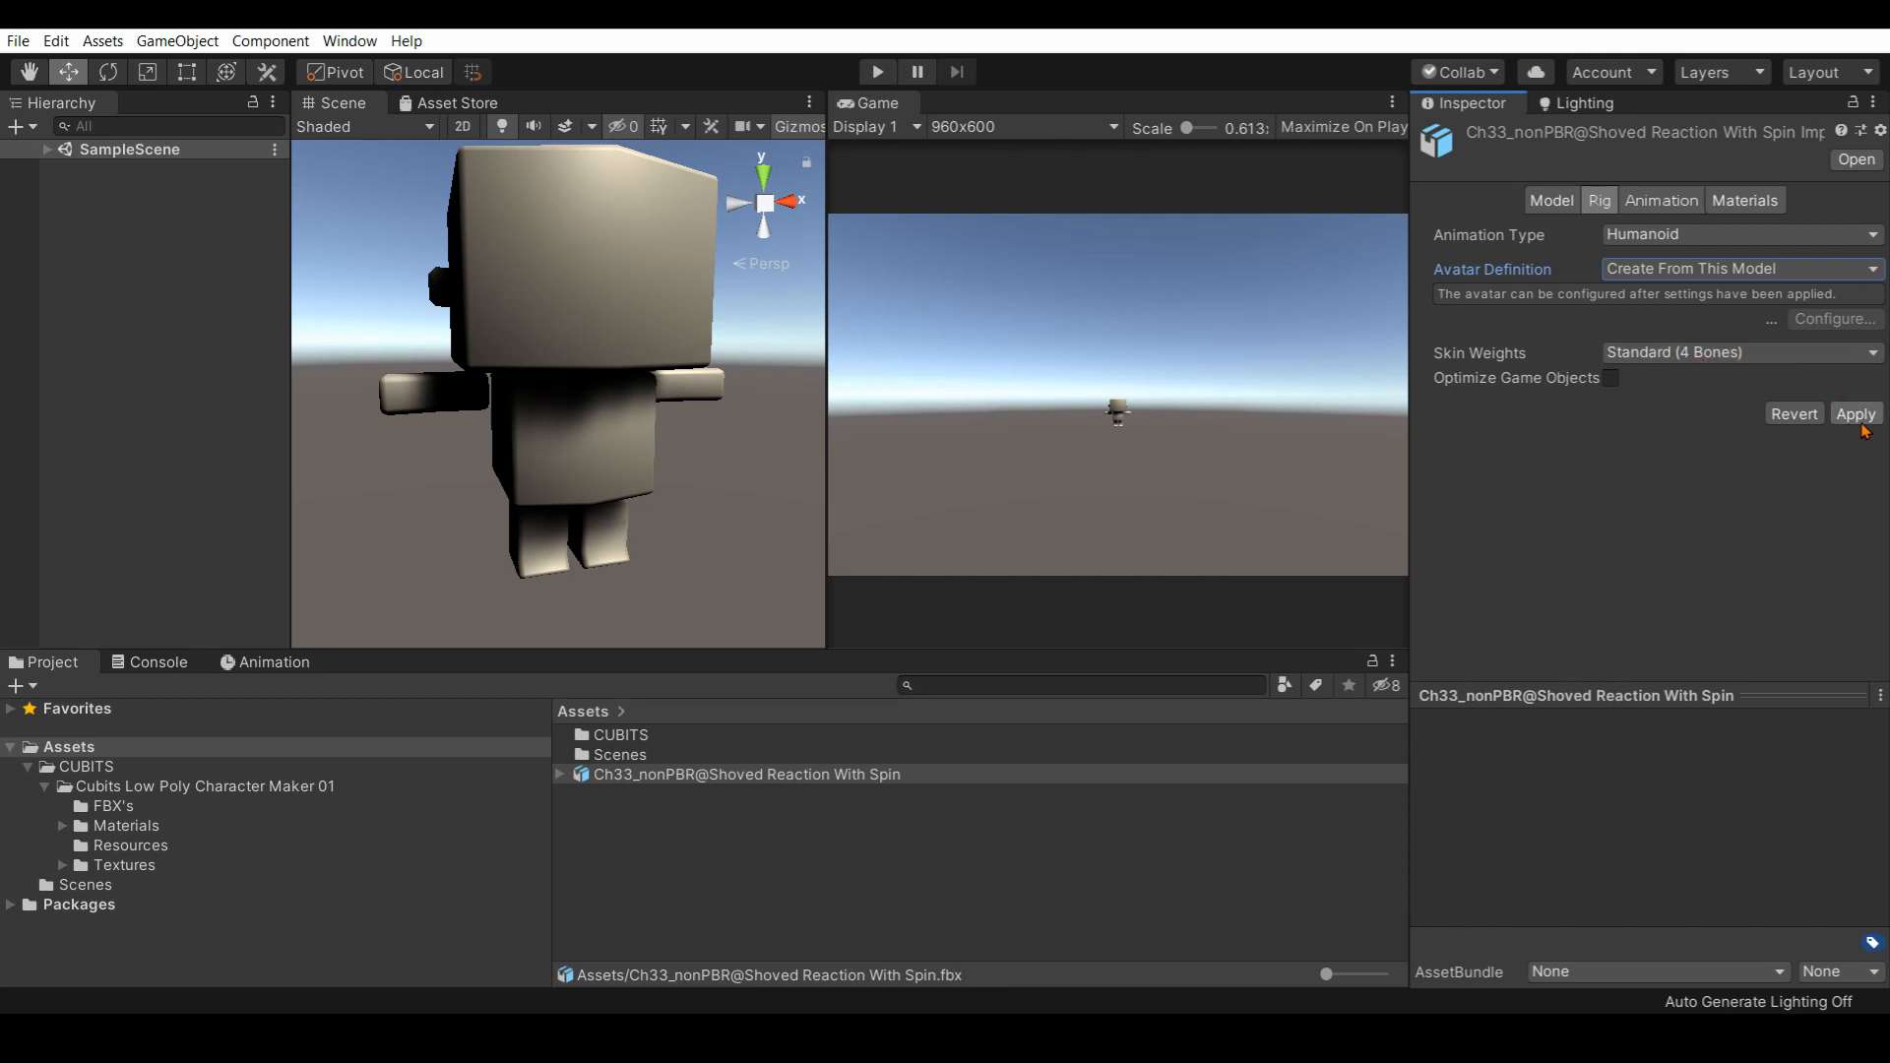
click(1612, 380)
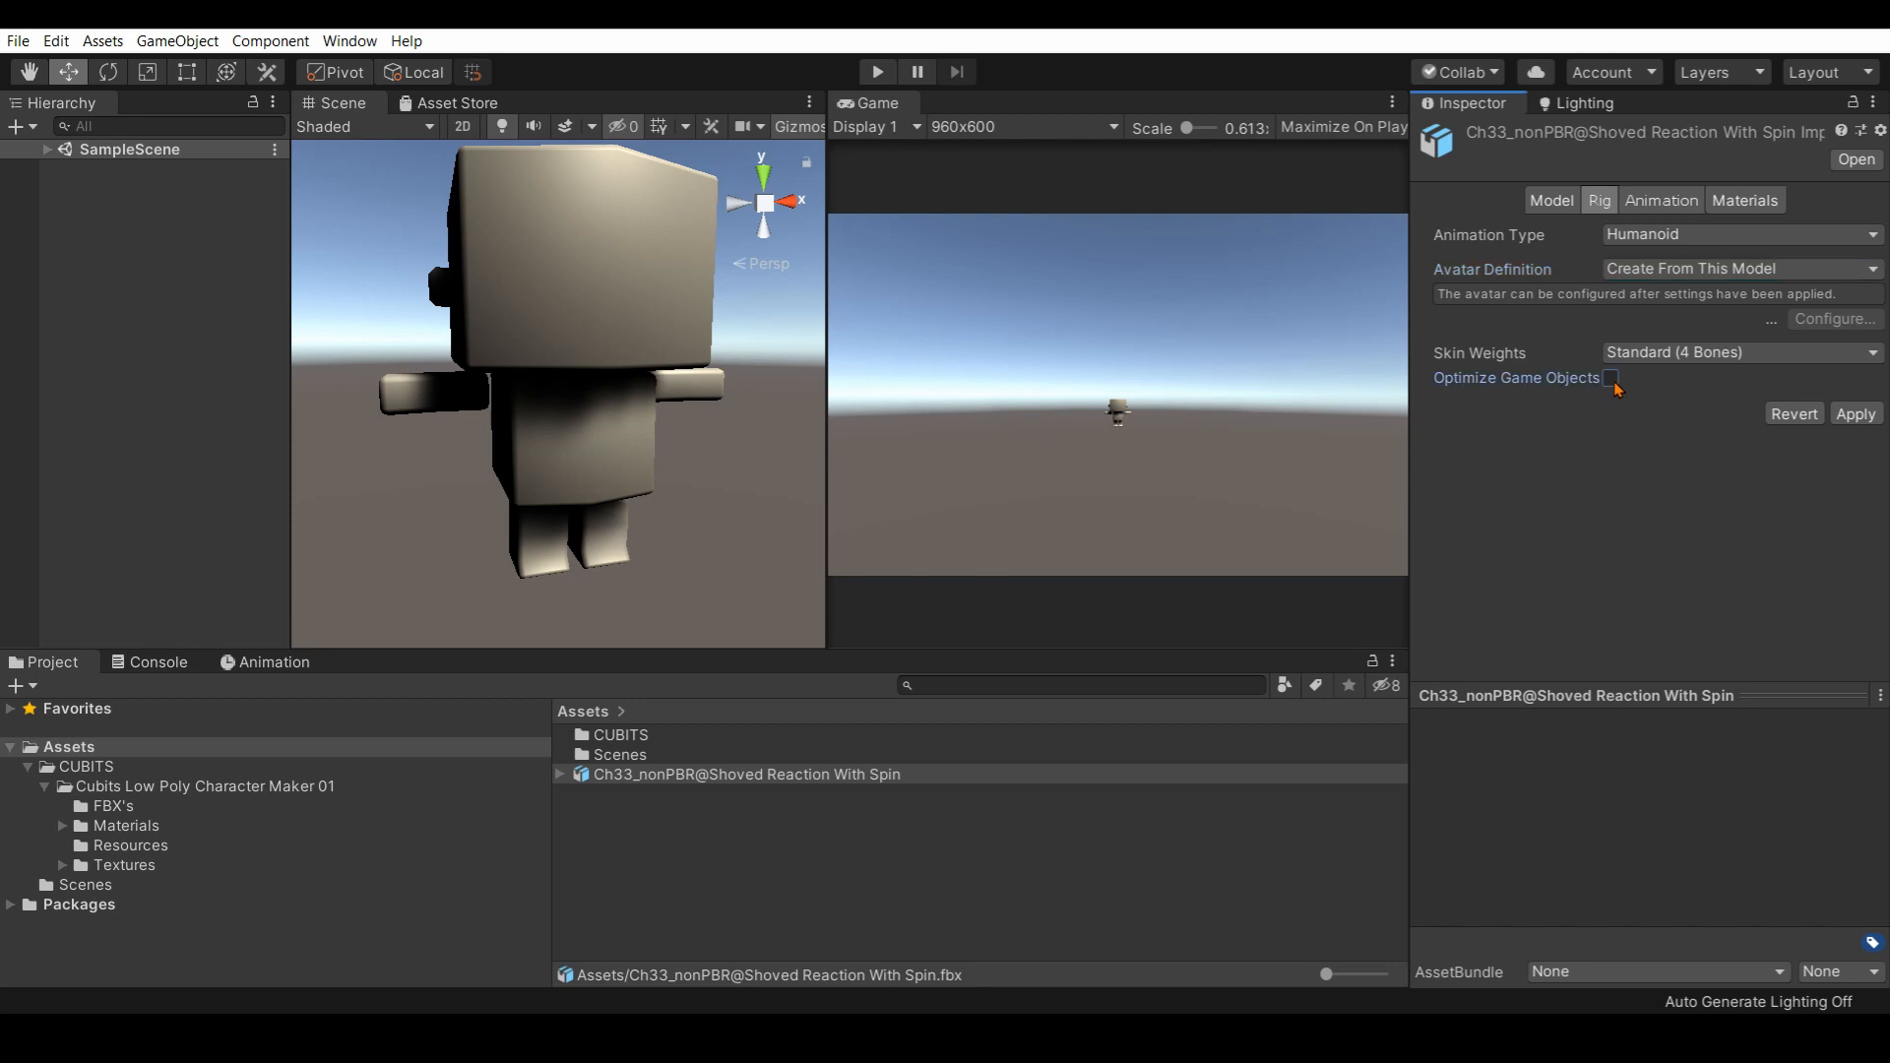
click(1612, 404)
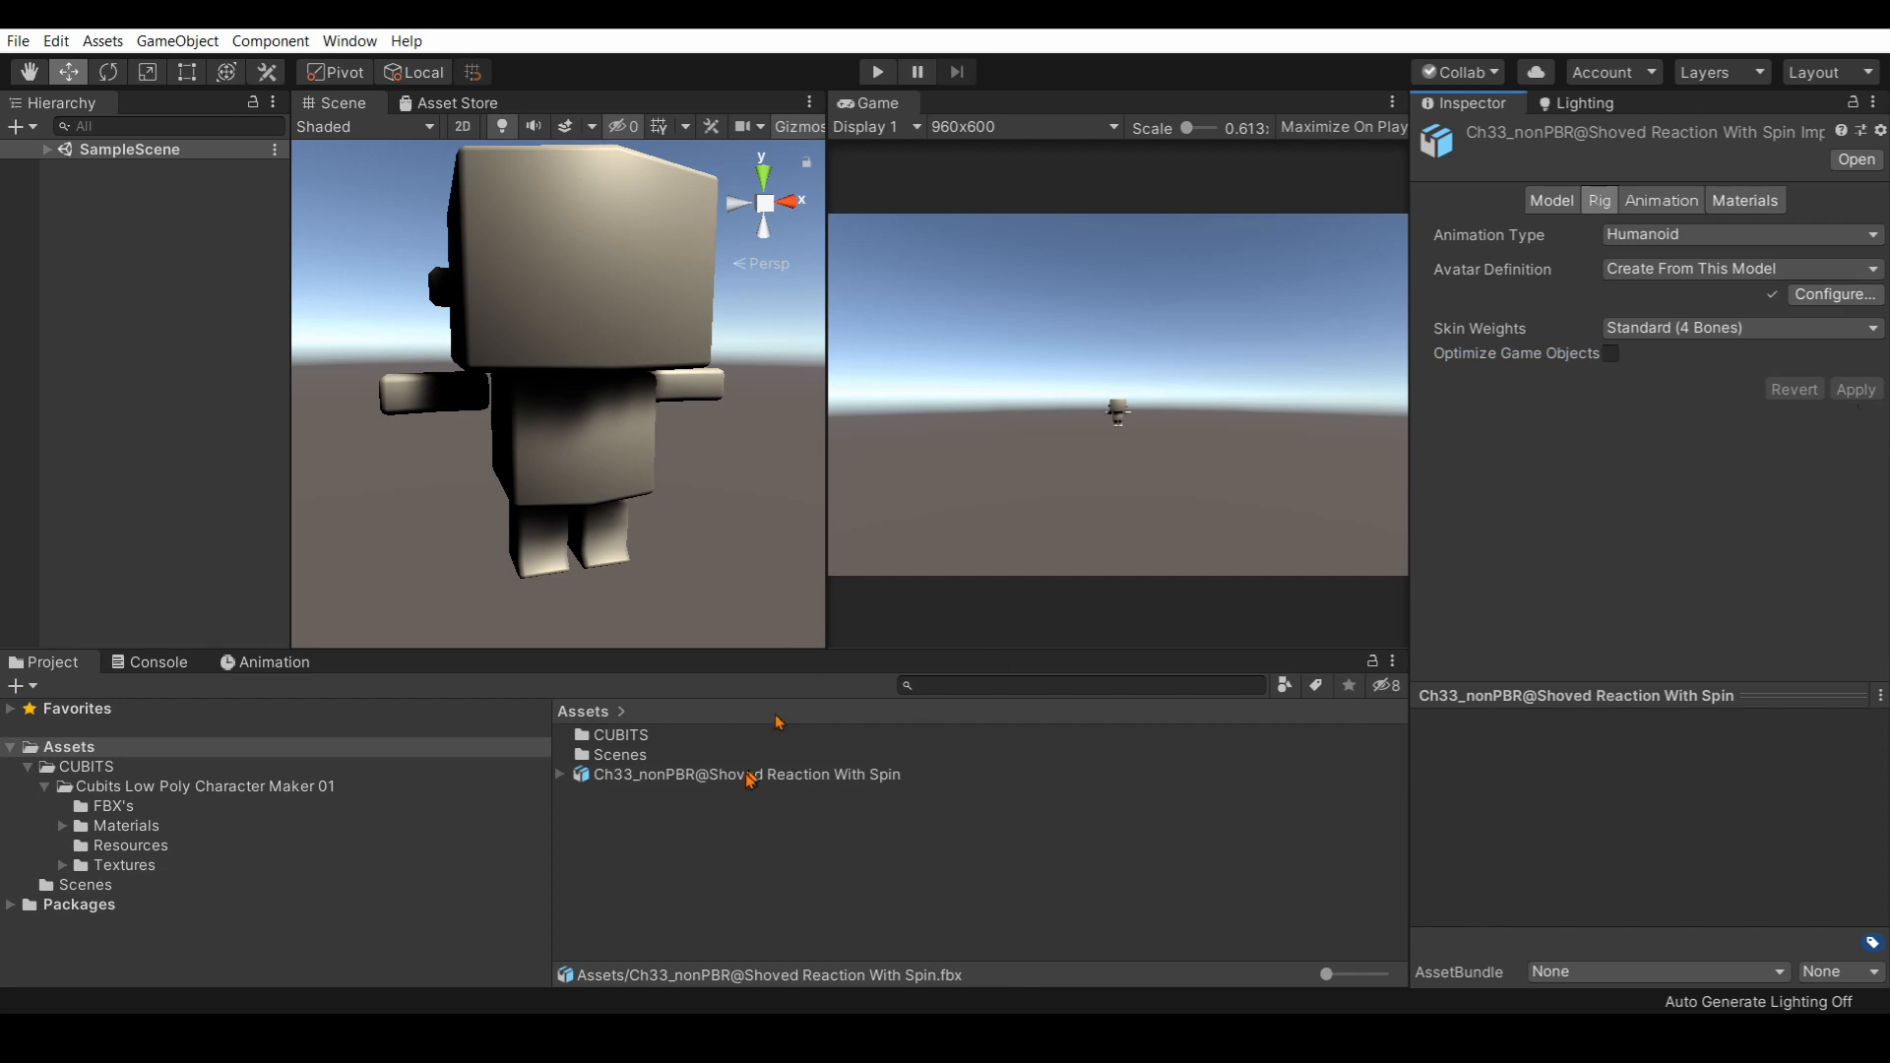
Inspect the Low_Poly_Male_01 character in the Scene view from farther away and from another angle.
click(736, 812)
click(87, 333)
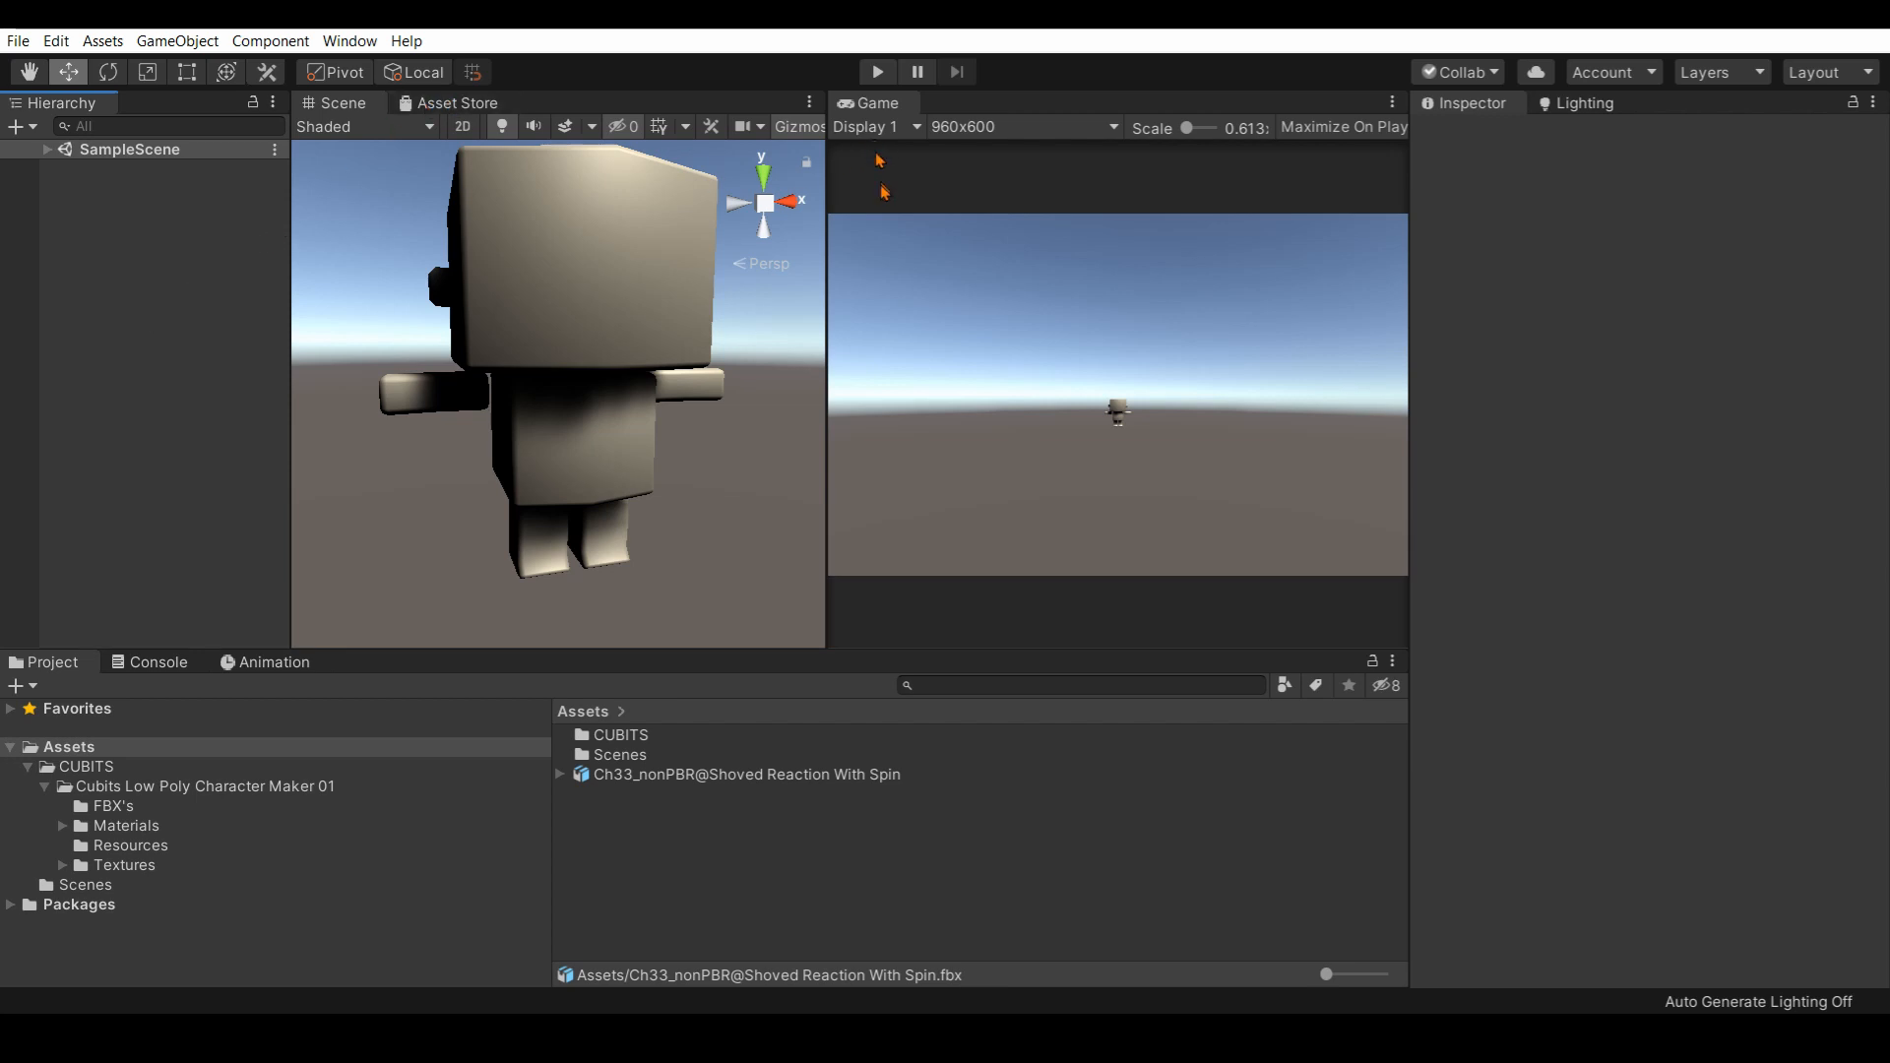
click(539, 318)
scroll(594, 343, down, 10)
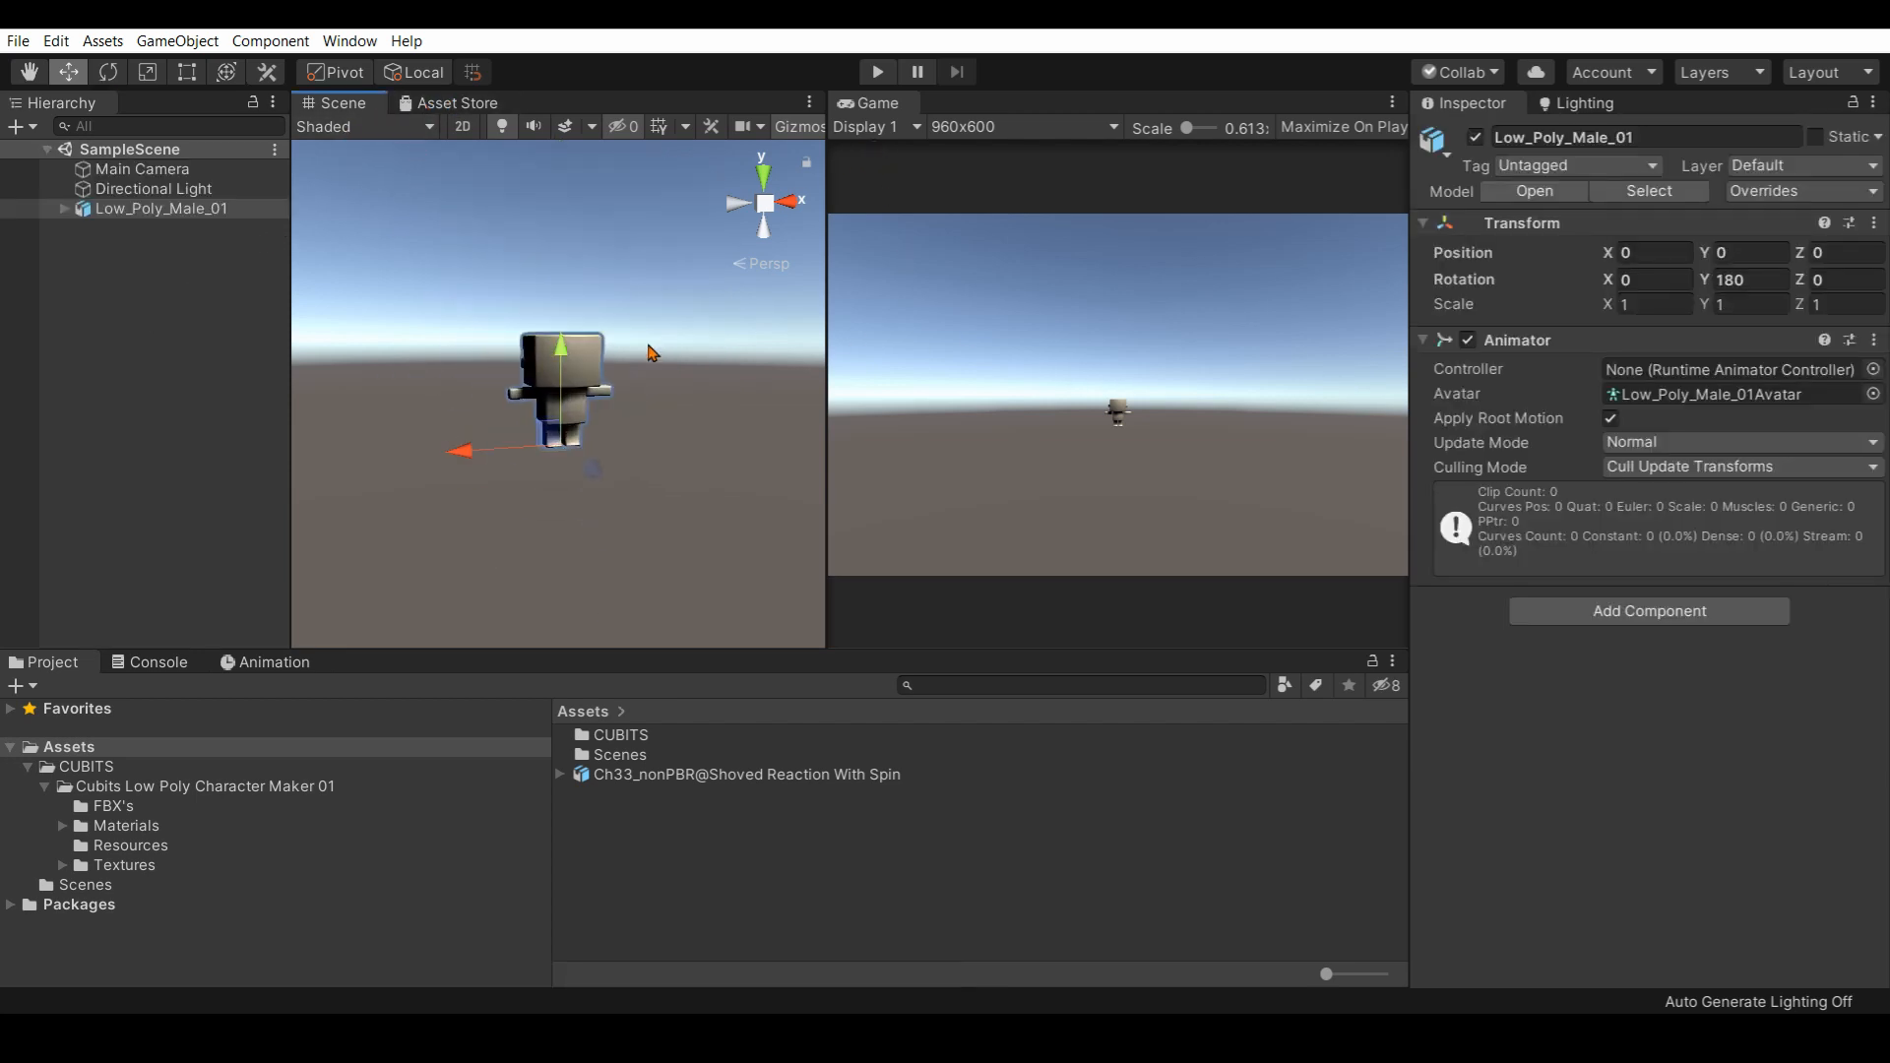
alt+drag(650, 352, 551, 355)
click(208, 350)
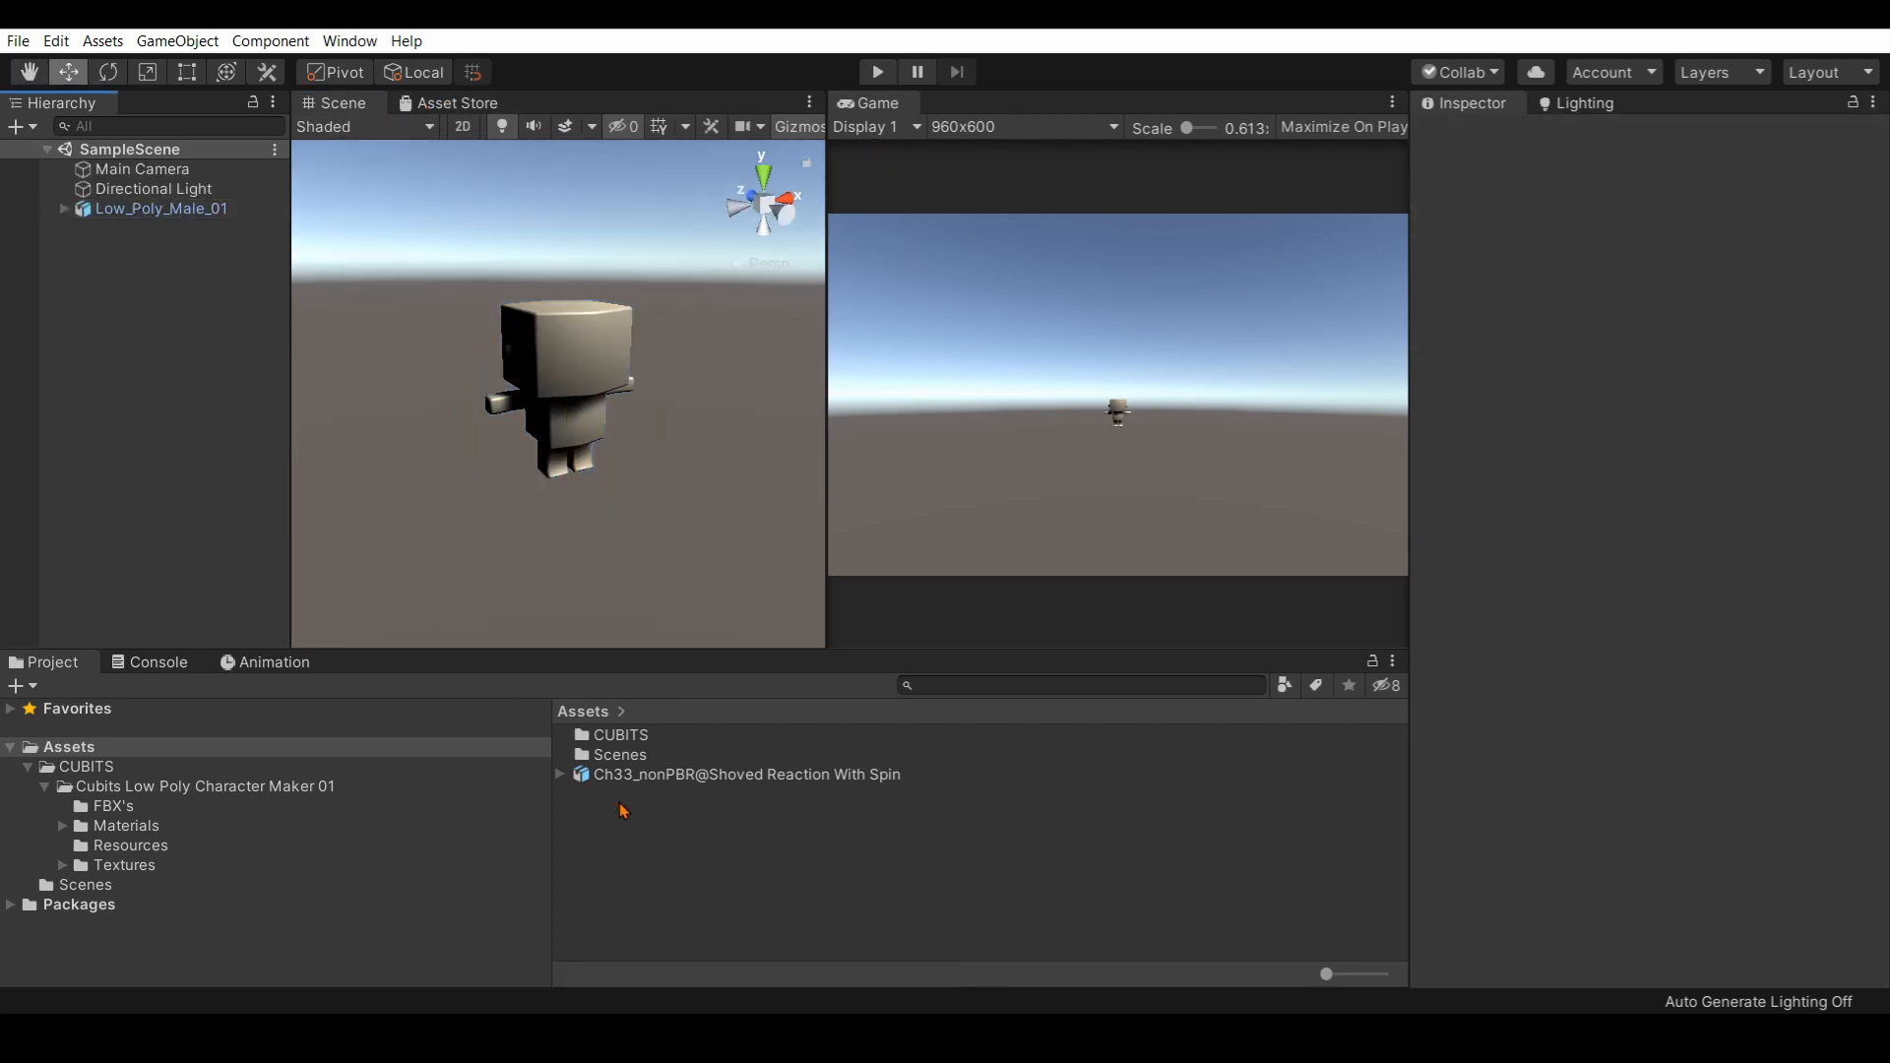
Create an Animator Controller named CubitTestAnim in the root Assets folder.
right_click(670, 853)
mouse_move(1000, 333)
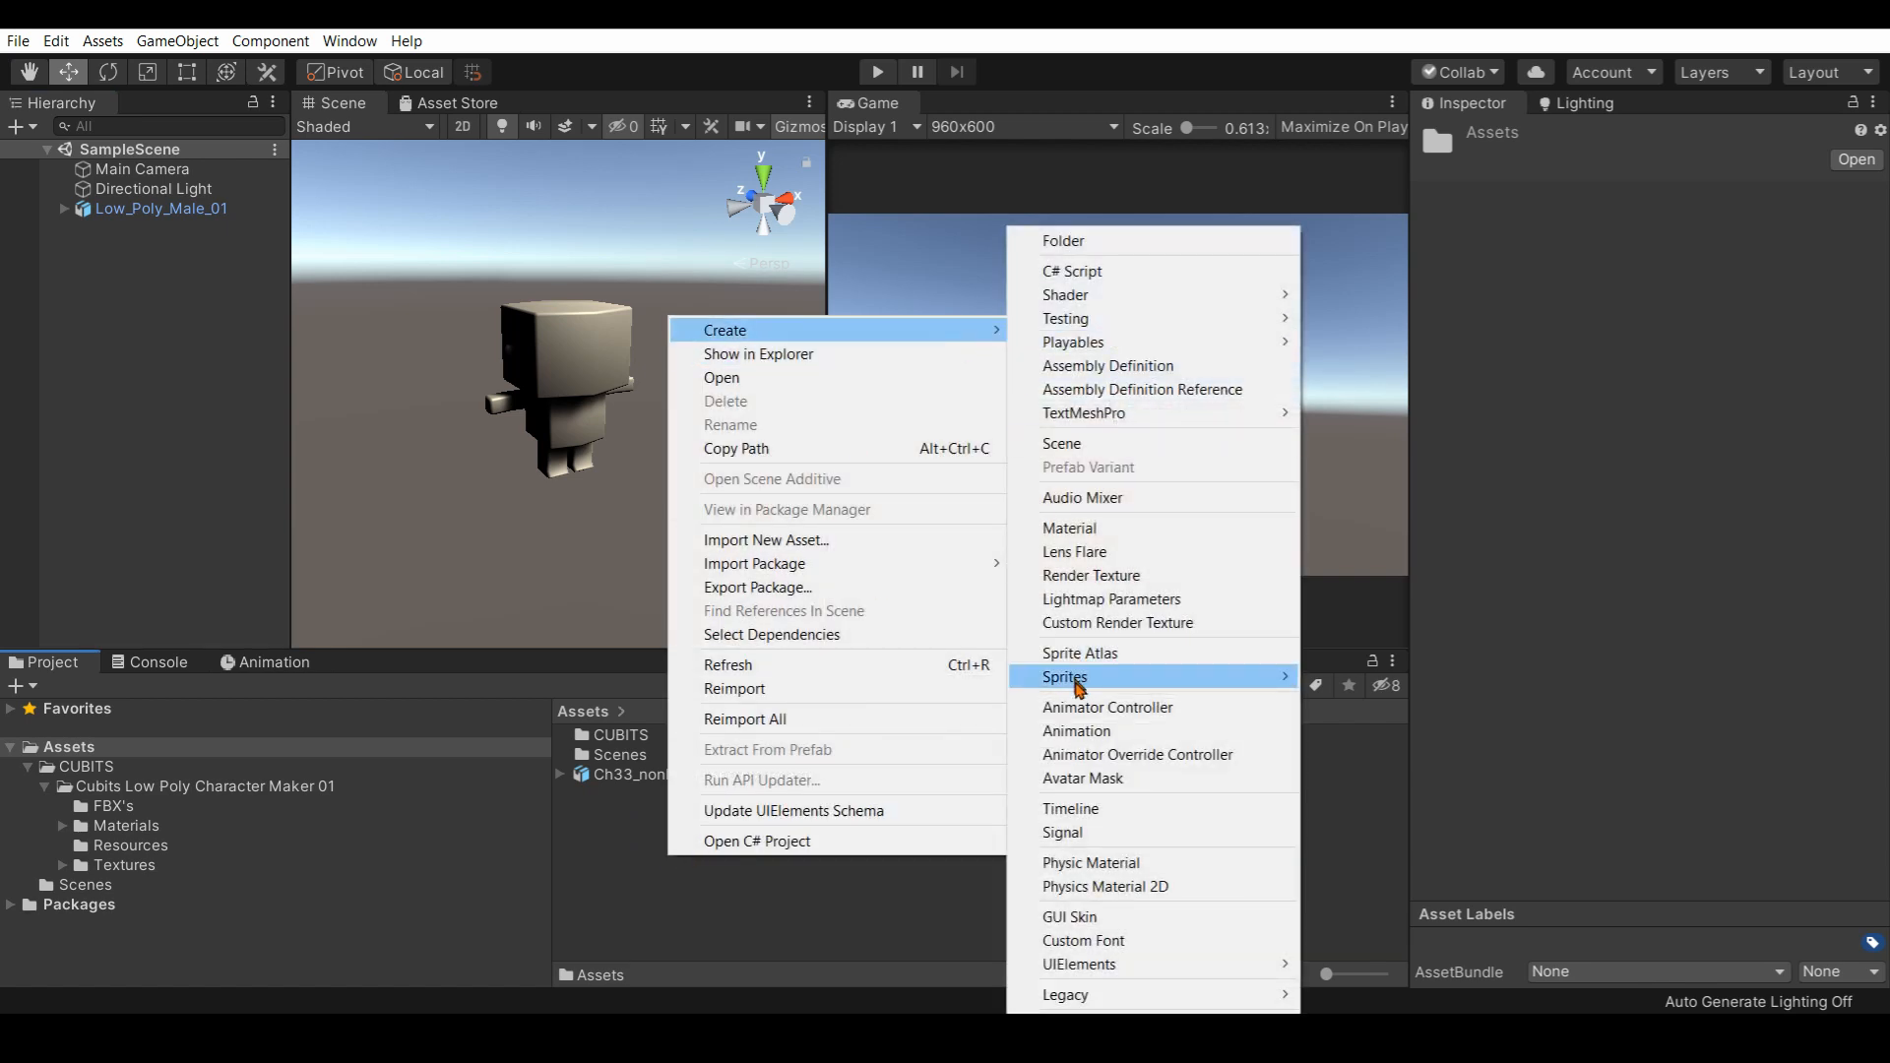
click(1108, 707)
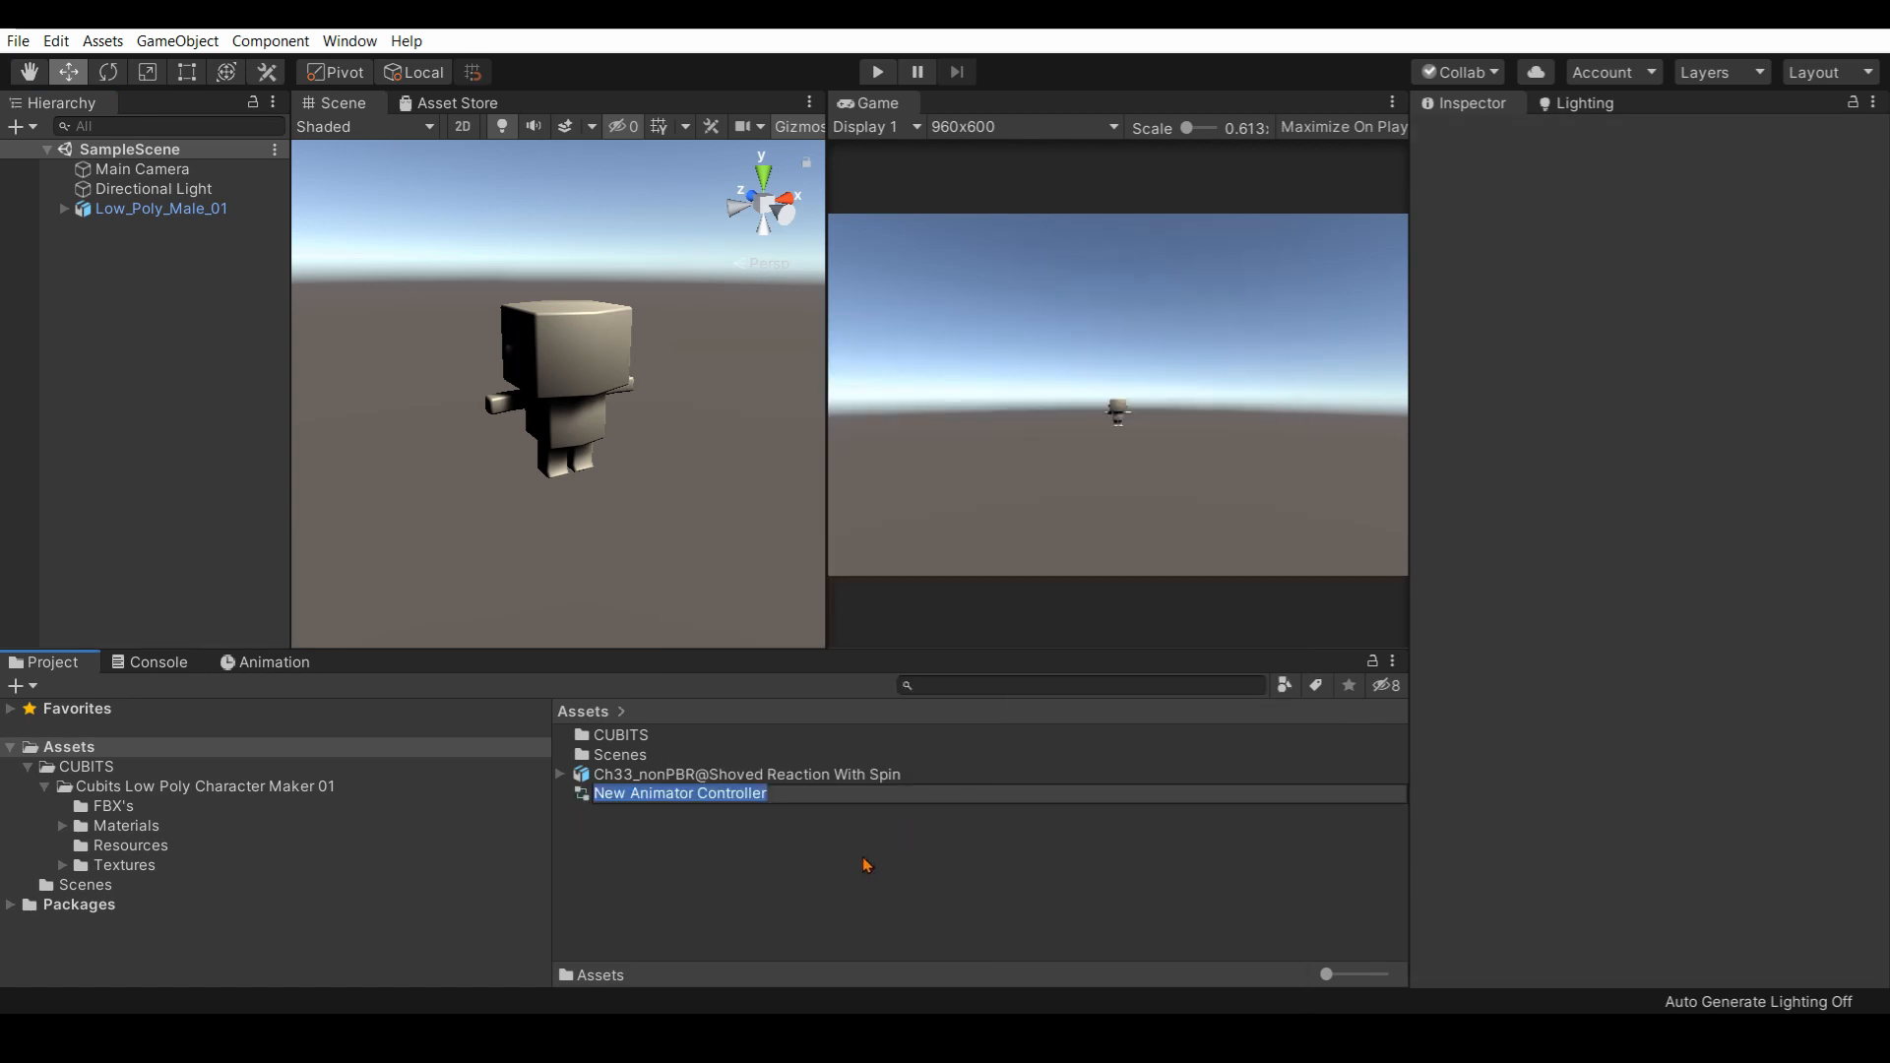
text(Cubit)
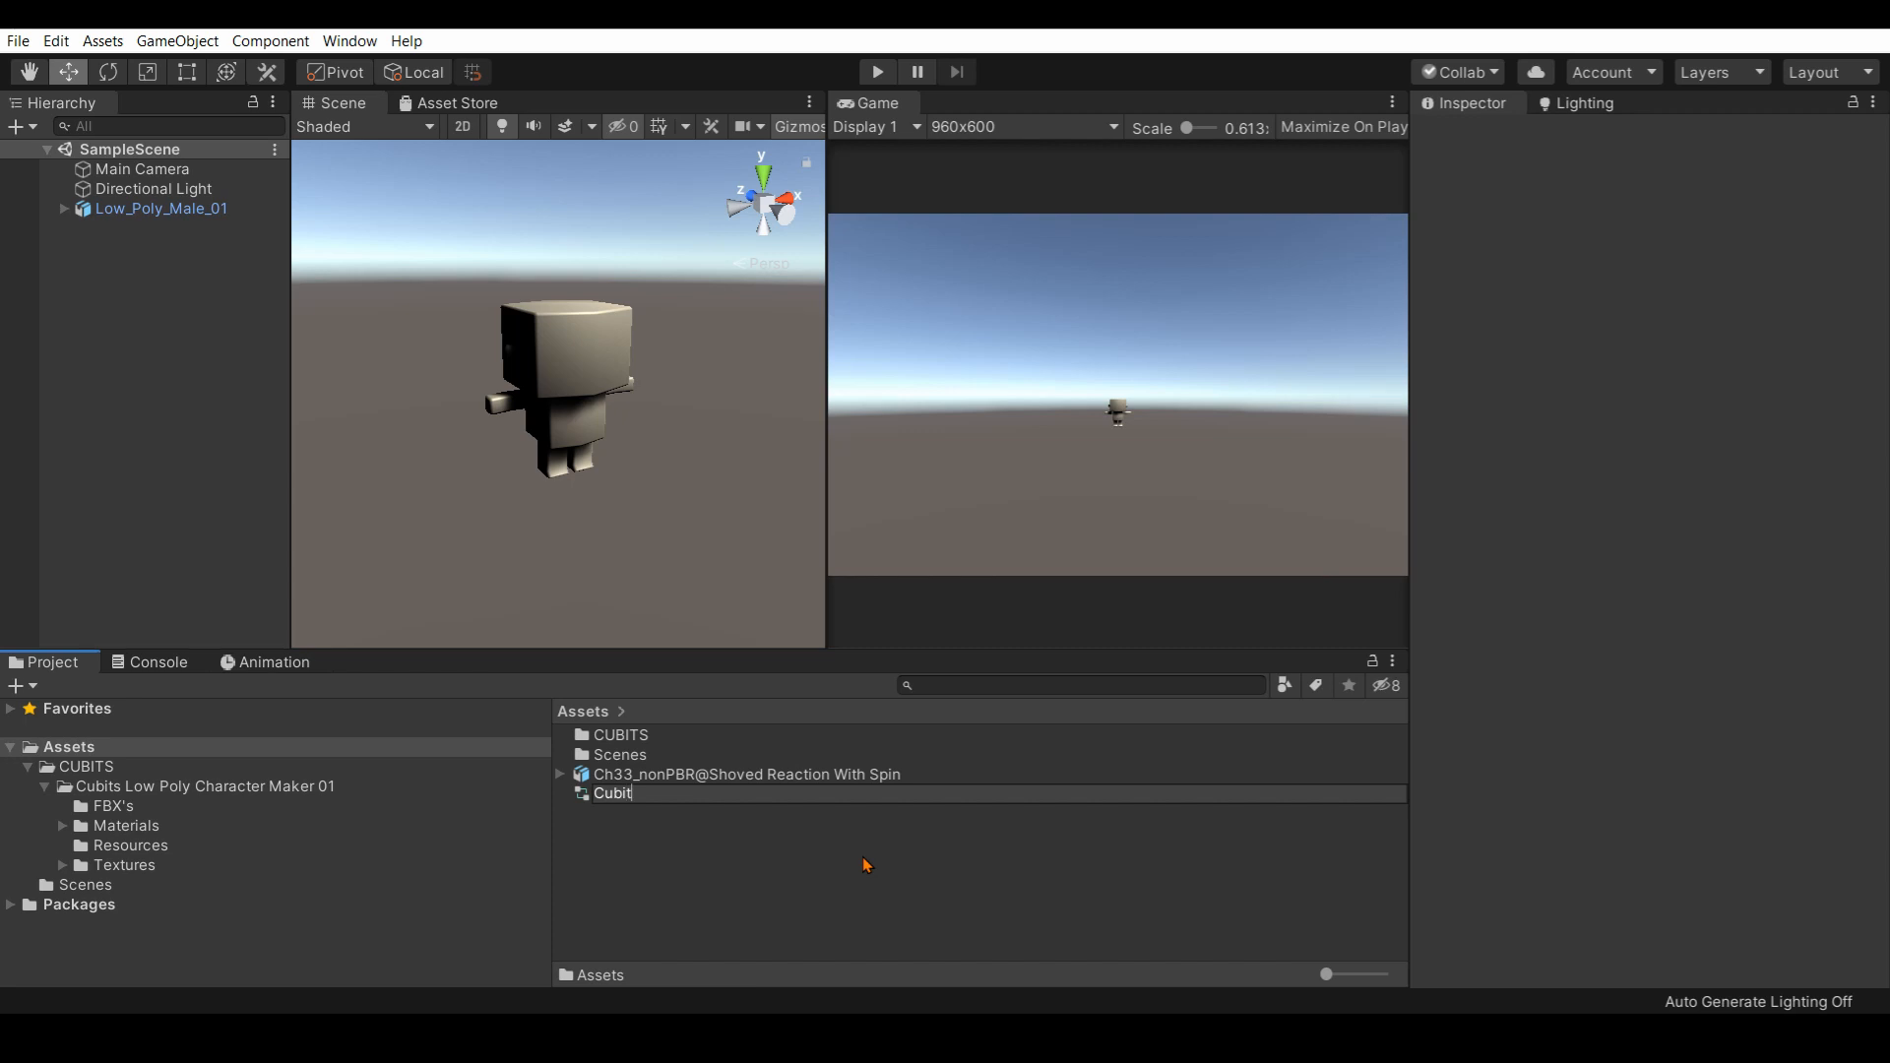
text(TestAnim)
key(Return)
Open the CubitTestAnim controller and add the Shoved Reaction With Spin animation from the imported FBX as its default state.
click(685, 797)
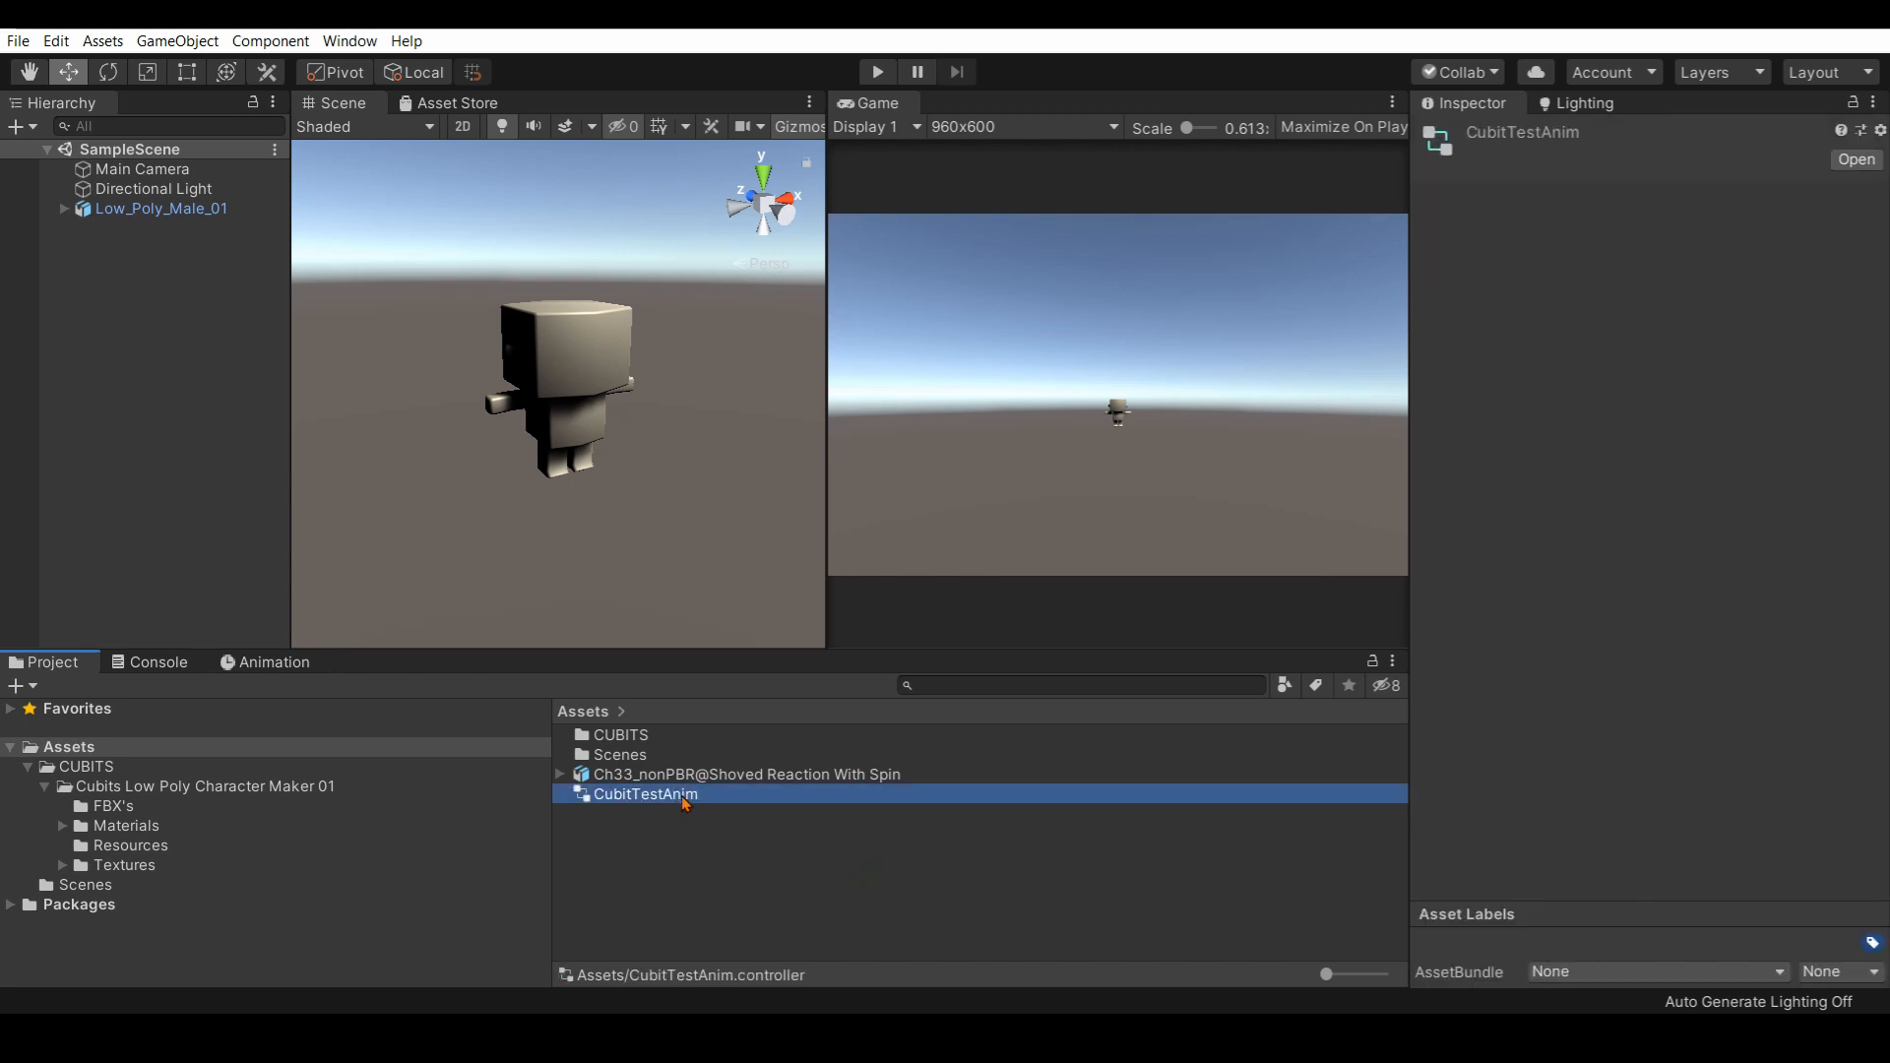
double_click(685, 798)
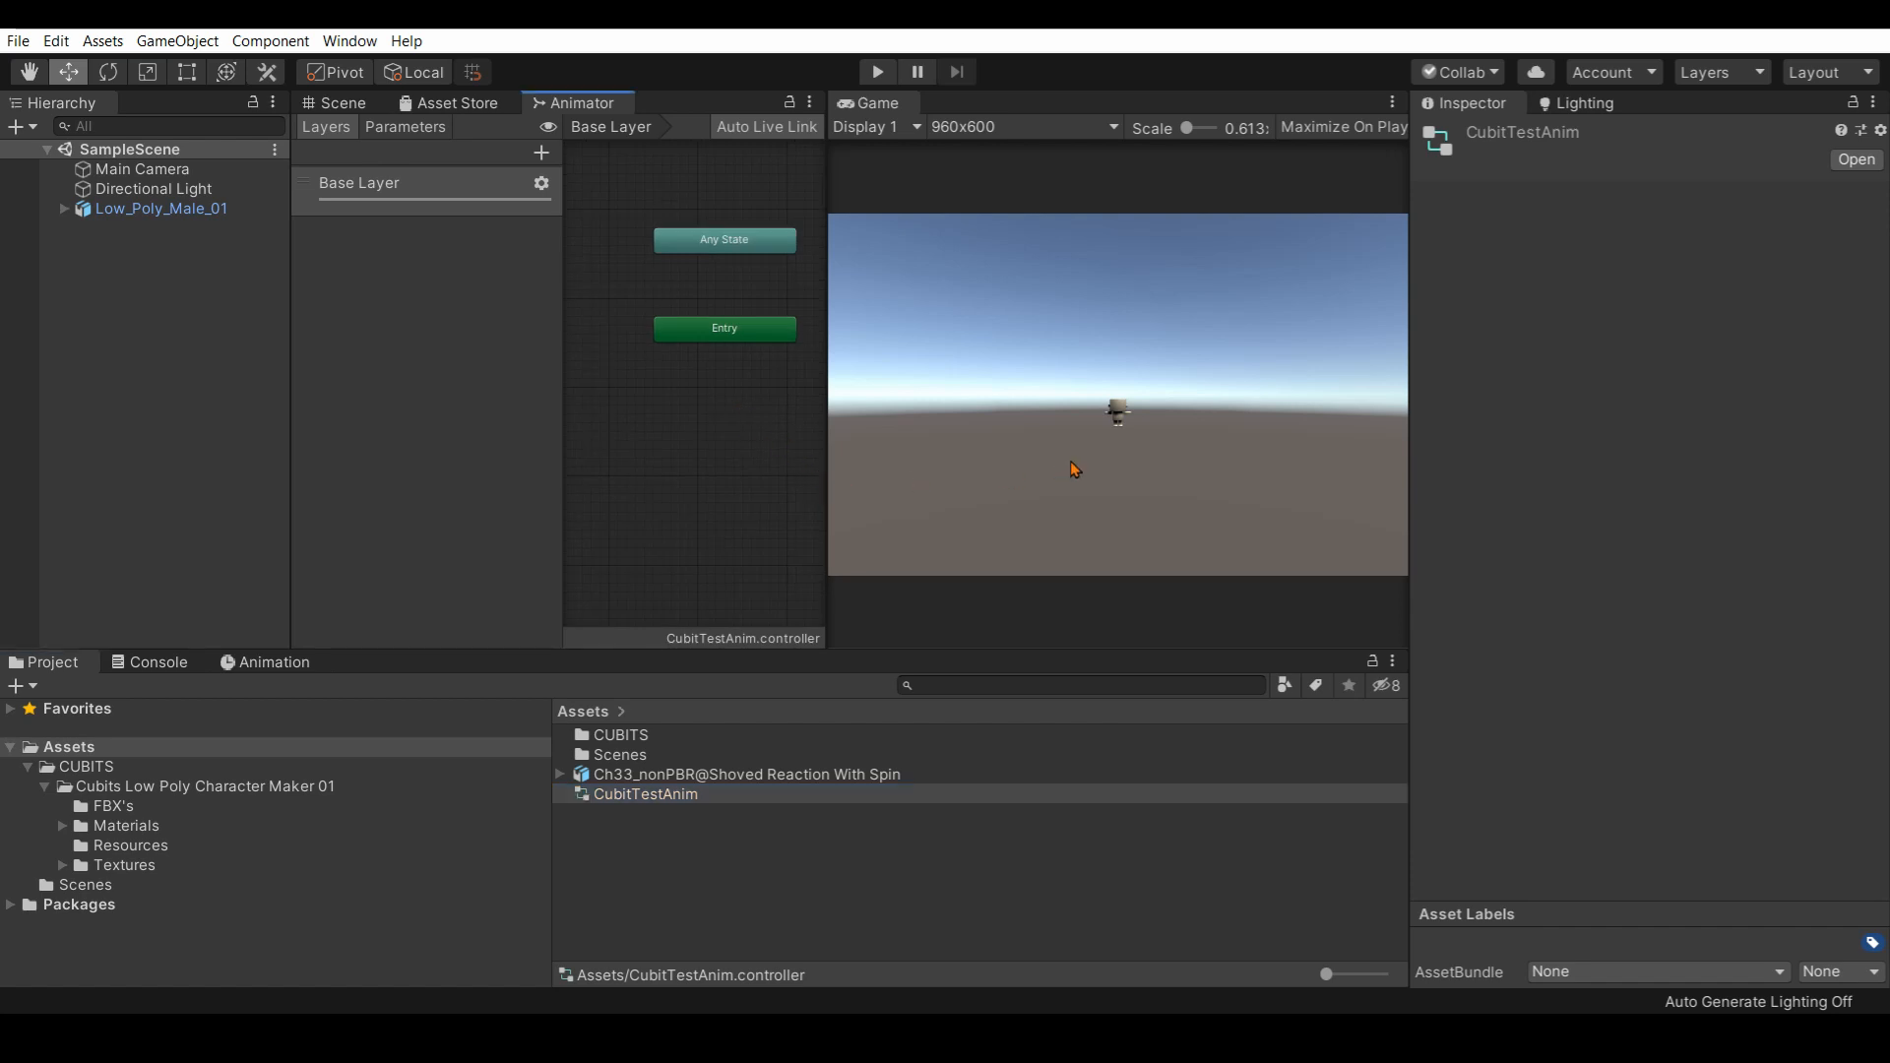
click(561, 775)
scroll(676, 531, down, 3)
middle_drag(676, 531, 622, 510)
scroll(618, 531, up, 1)
scroll(678, 485, down, 2)
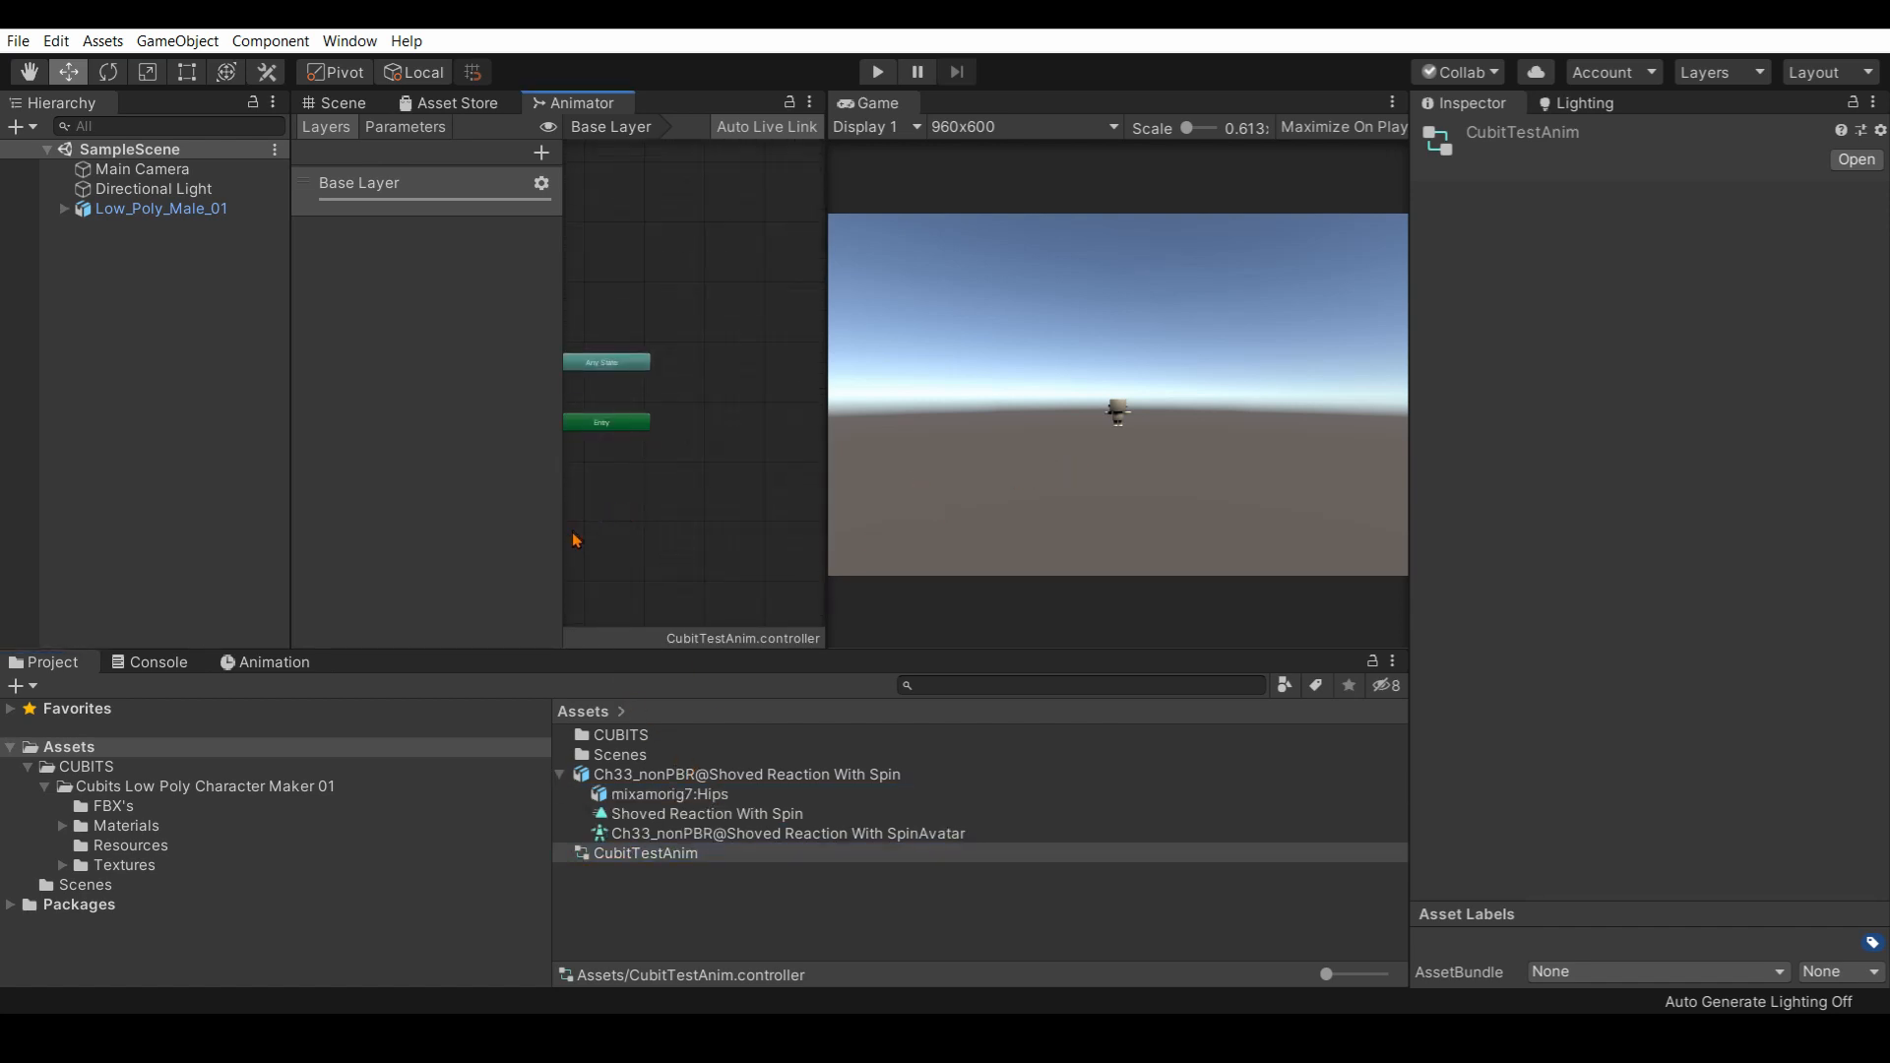
drag(558, 542, 463, 554)
scroll(619, 512, up, 2)
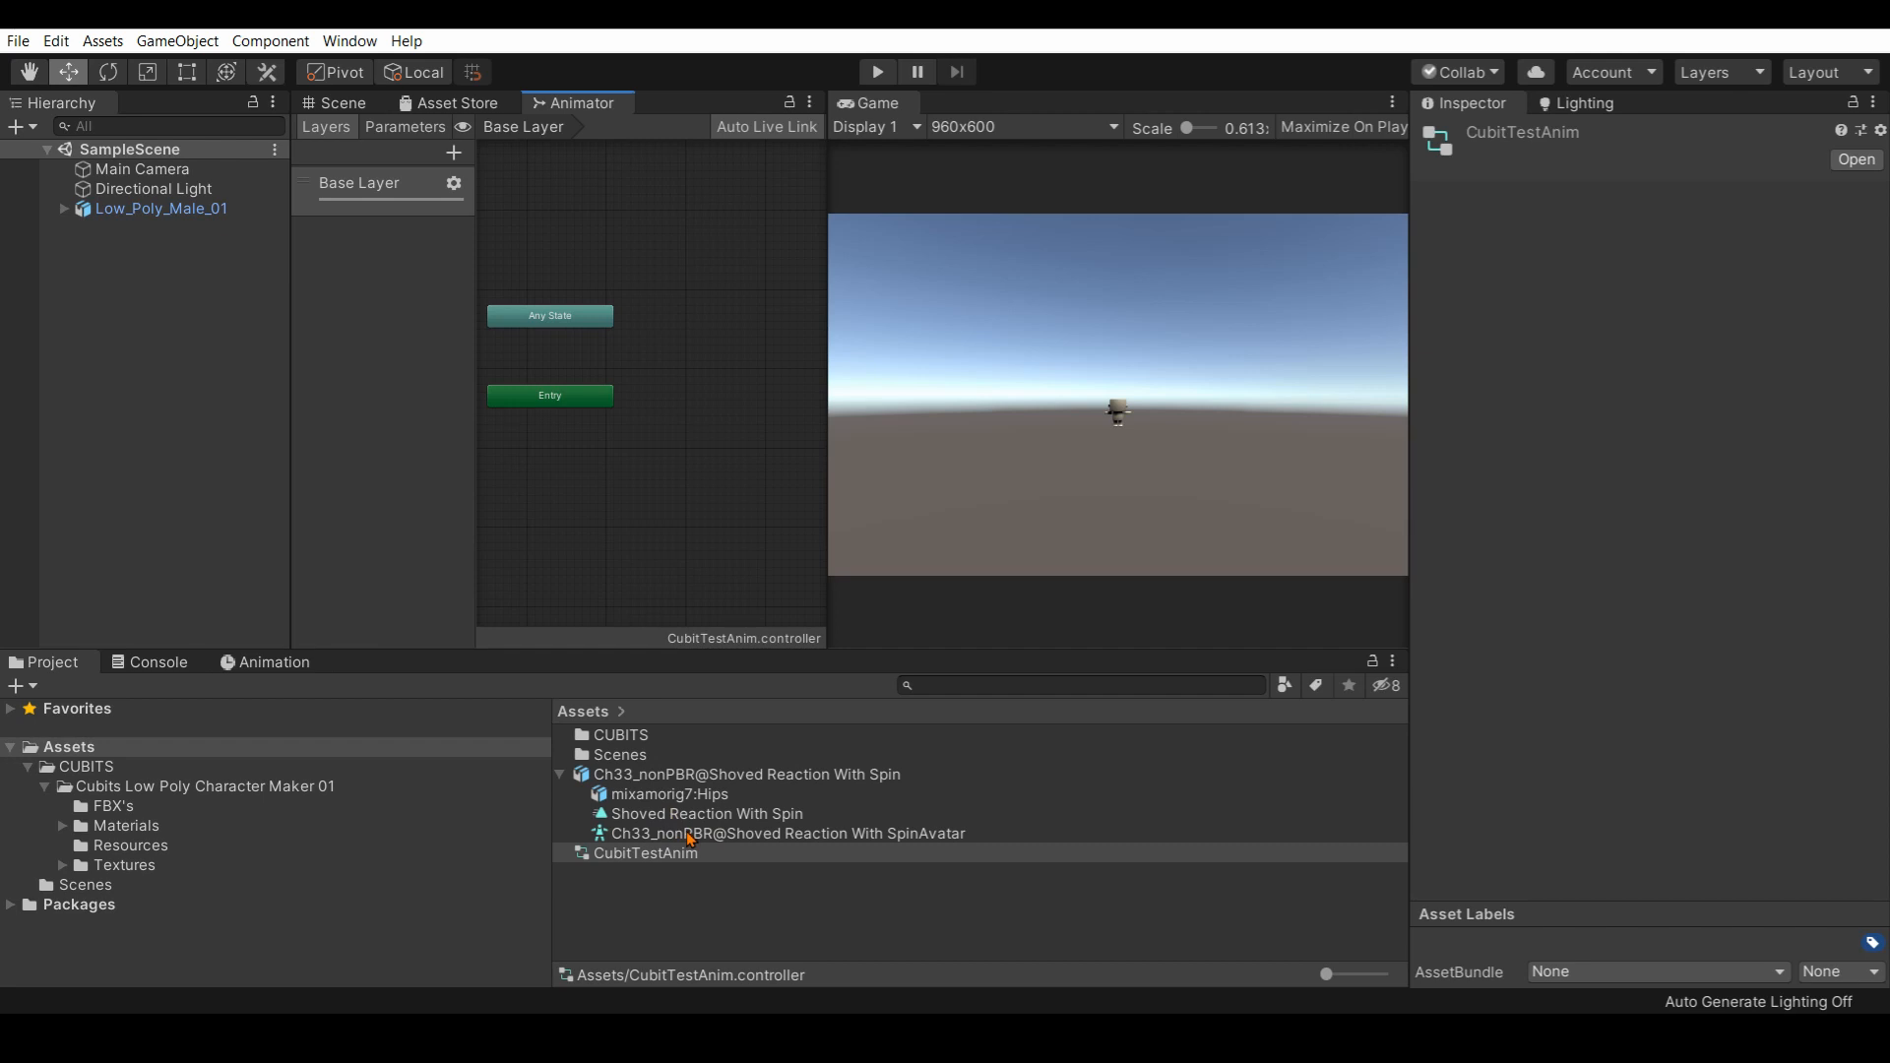
drag(677, 778, 723, 399)
scroll(722, 399, up, 1)
middle_drag(722, 400, 641, 400)
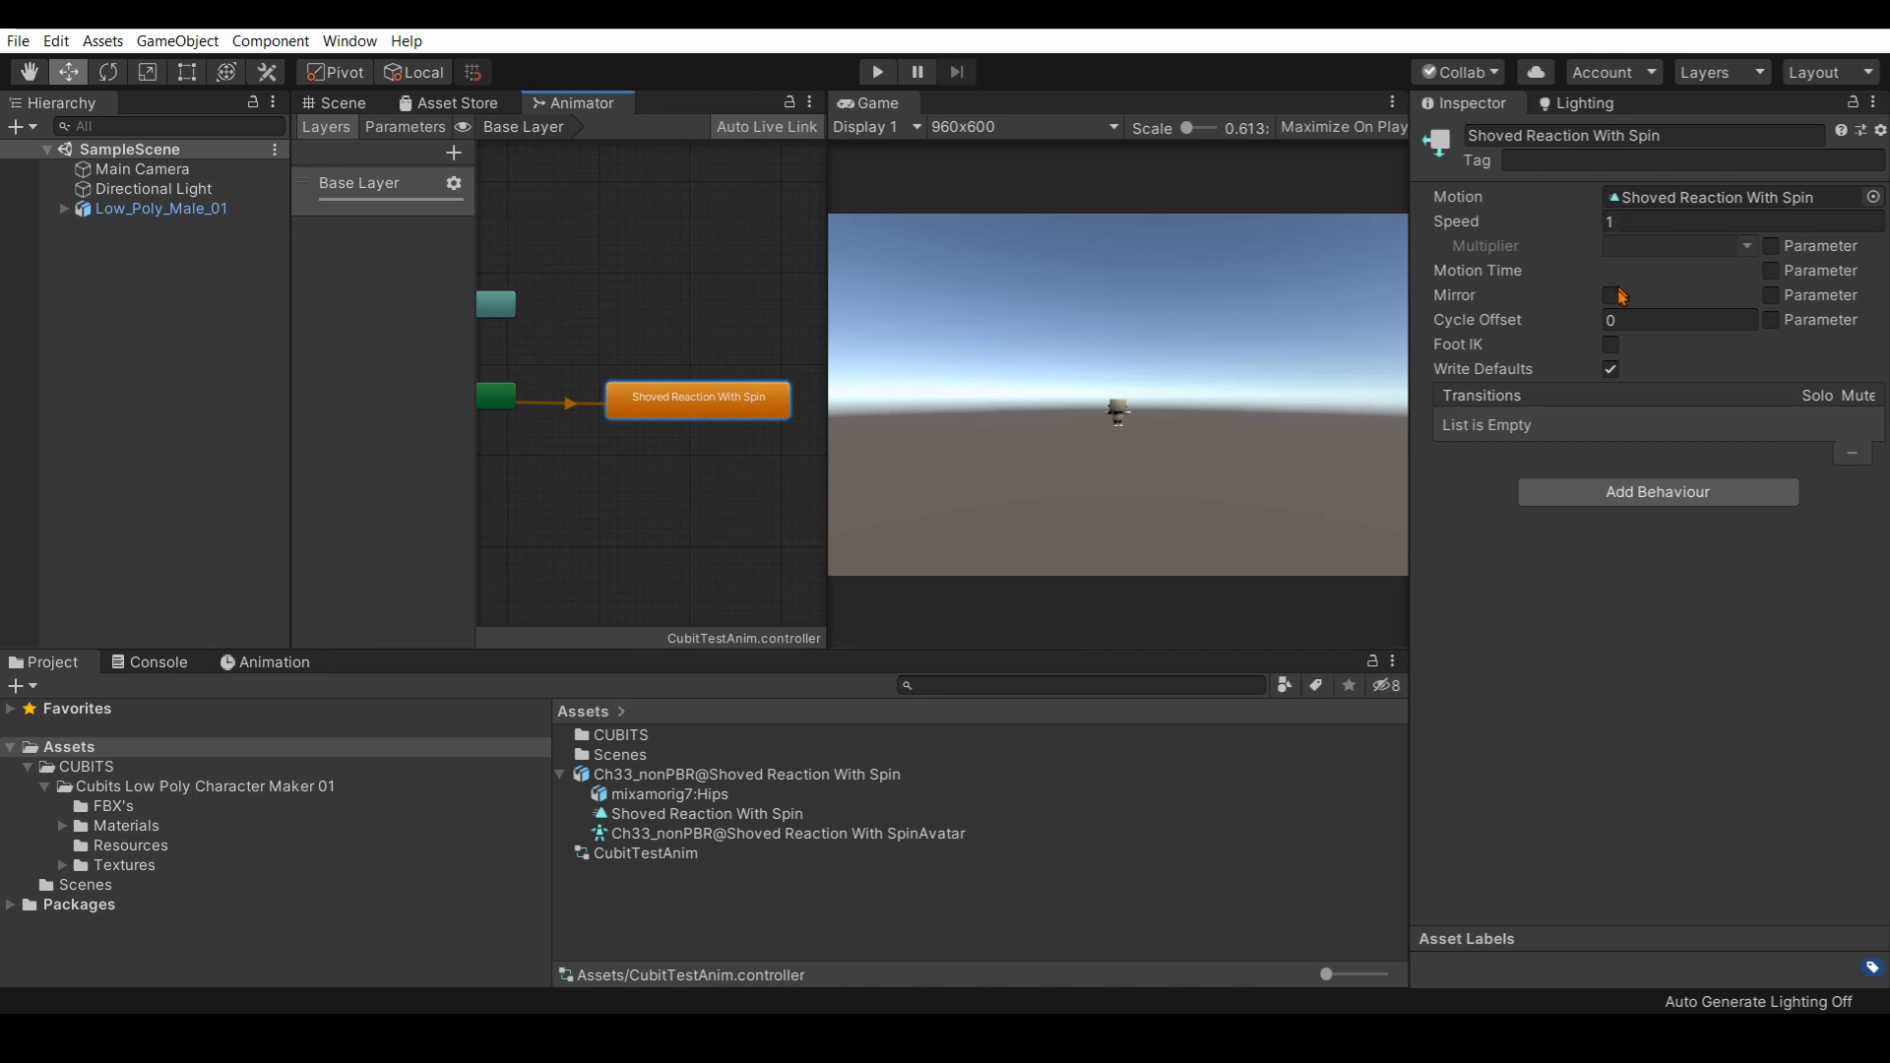
scroll(689, 320, down, 2)
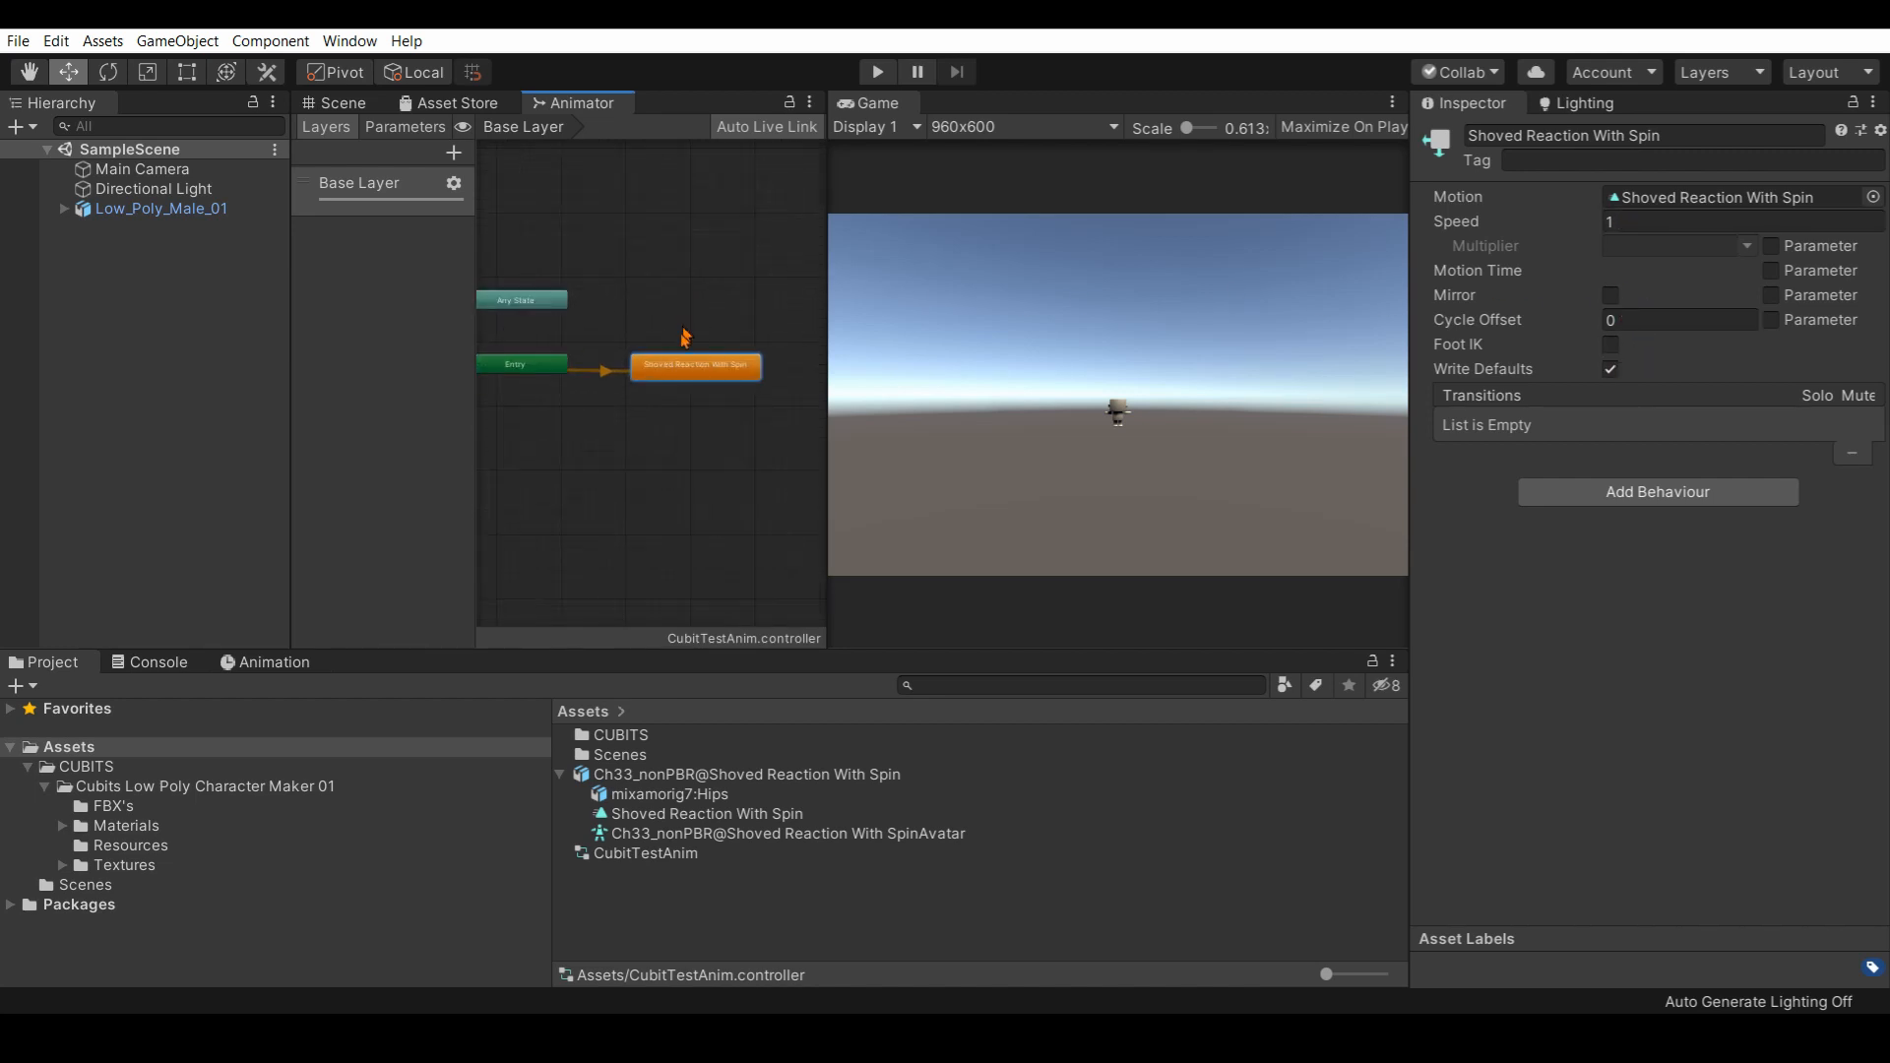
Assign CubitTestAnim as the controller of the Animator component on Low_Poly_Male_01 in the scene.
click(332, 102)
click(177, 209)
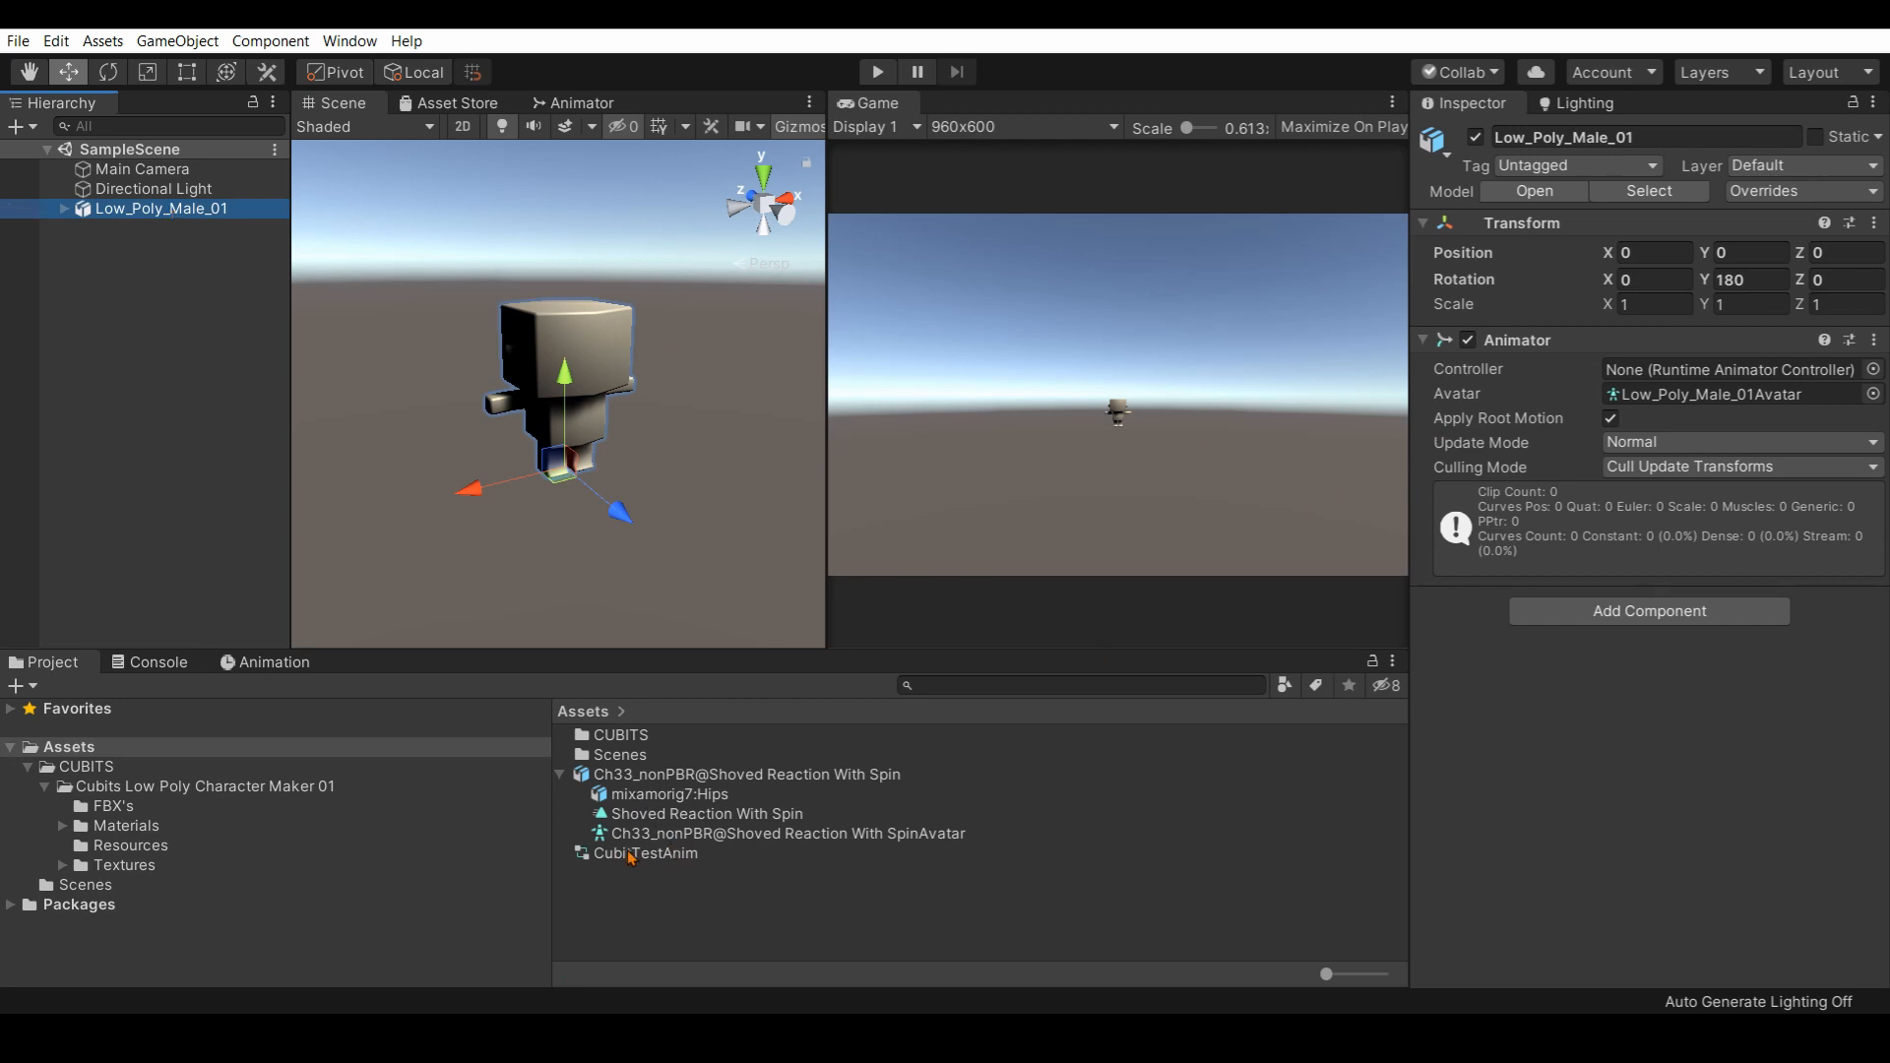
drag(631, 854, 1638, 372)
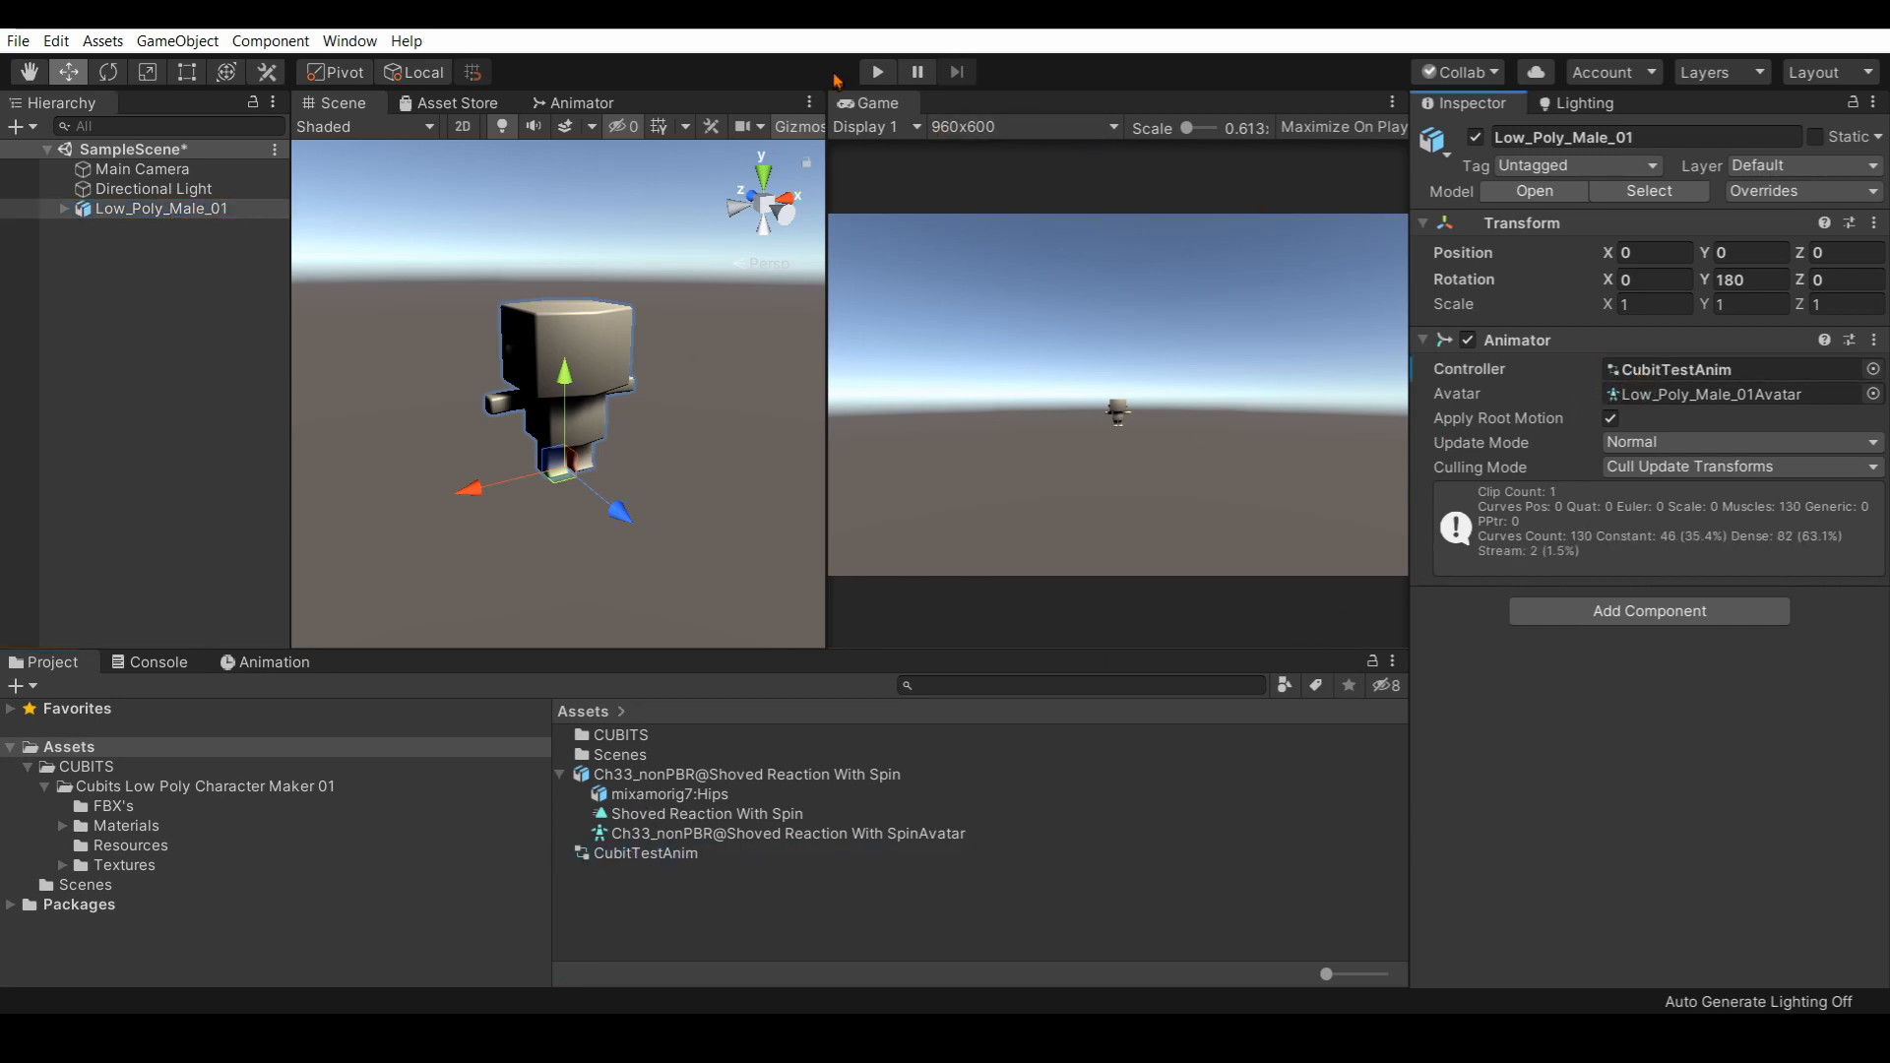
Play the scene and examine the animated Low_Poly_Male_01 character up close from several angles in the Scene view.
click(877, 72)
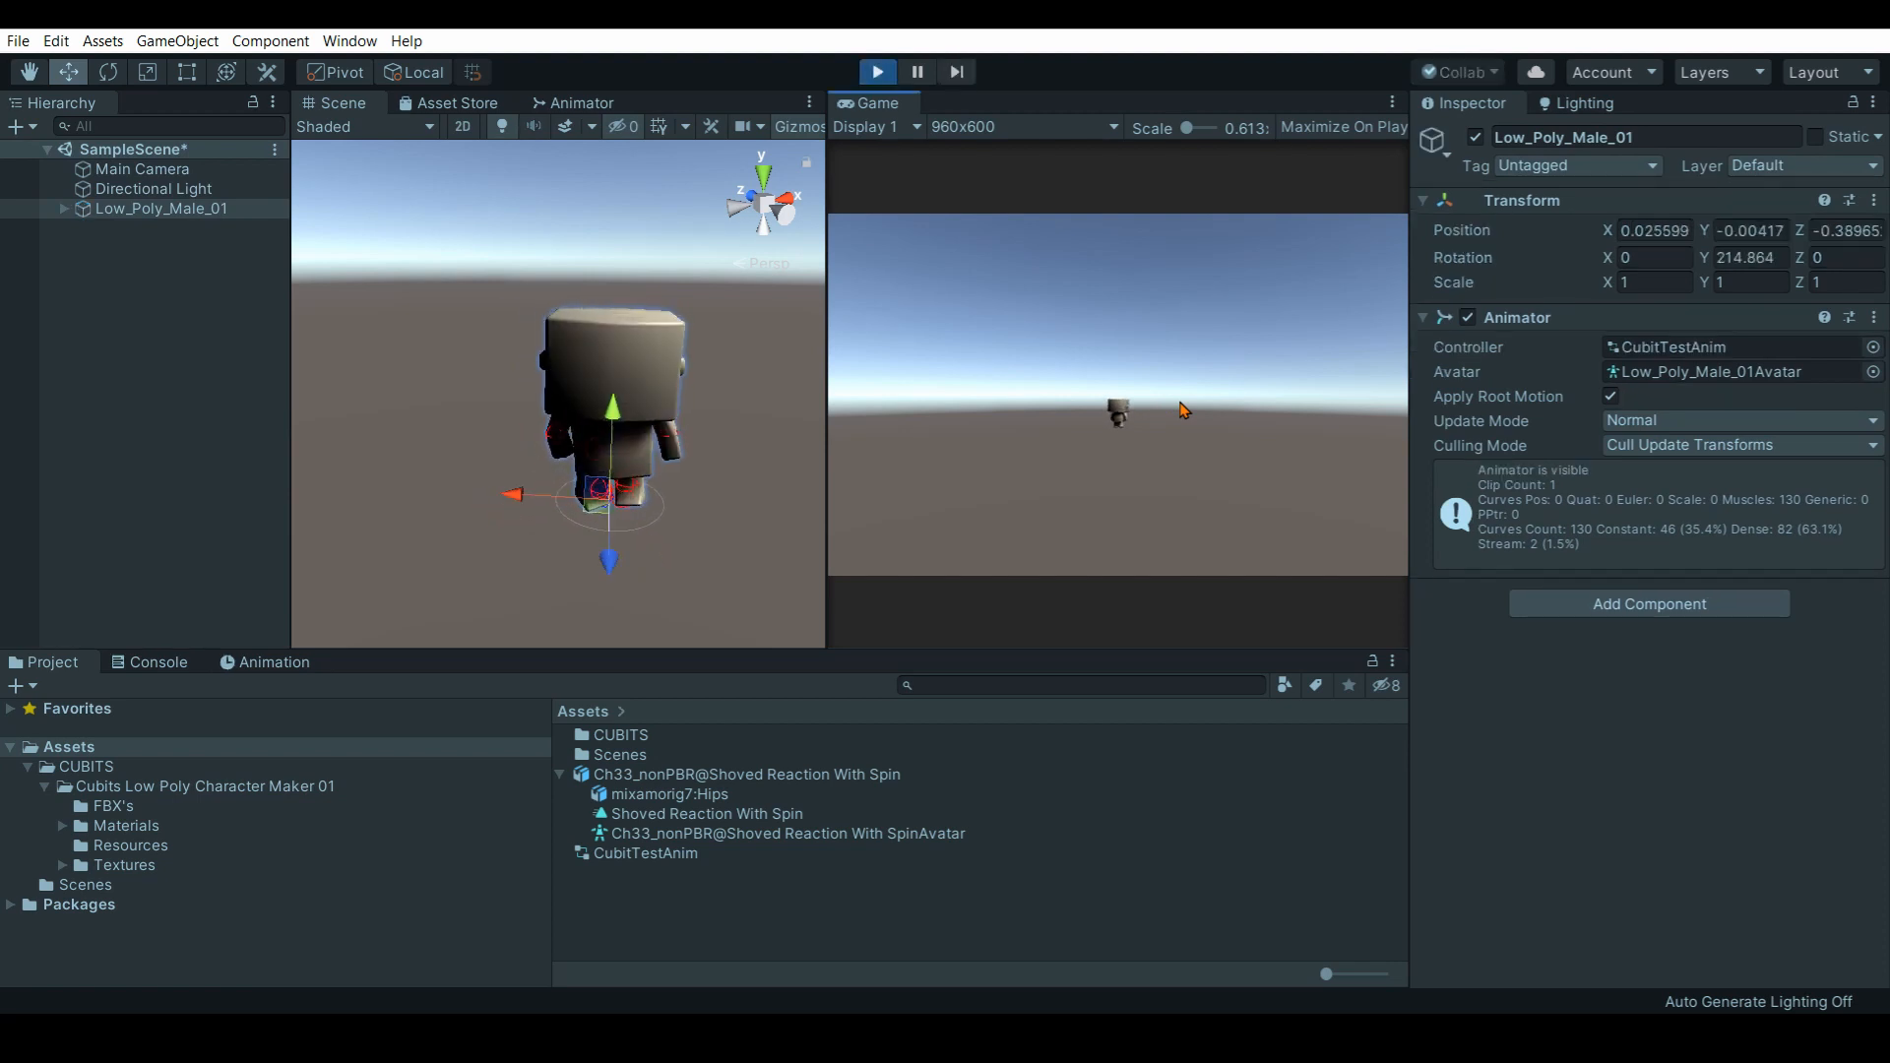
alt+drag(526, 448, 561, 472)
scroll(604, 405, up, 3)
scroll(625, 425, down, 2)
middle_drag(627, 430, 581, 425)
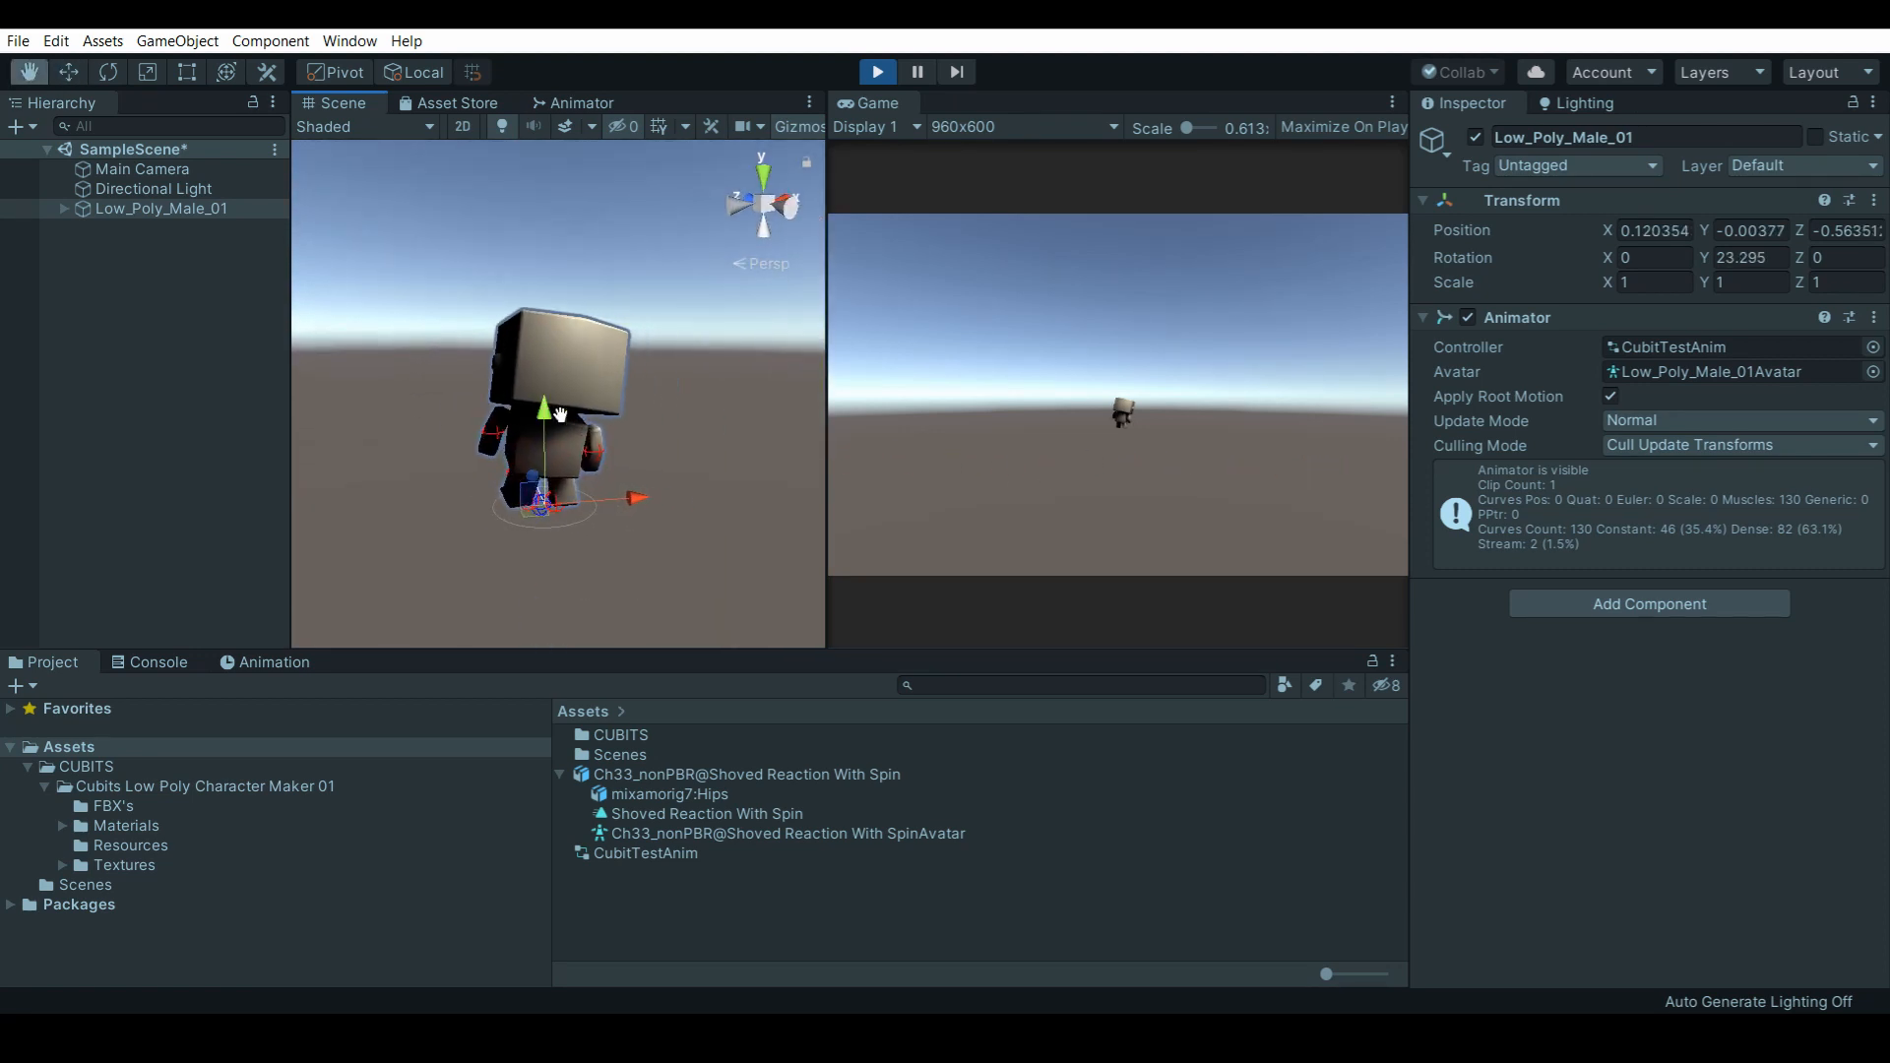
scroll(585, 438, up, 2)
alt+drag(592, 450, 650, 461)
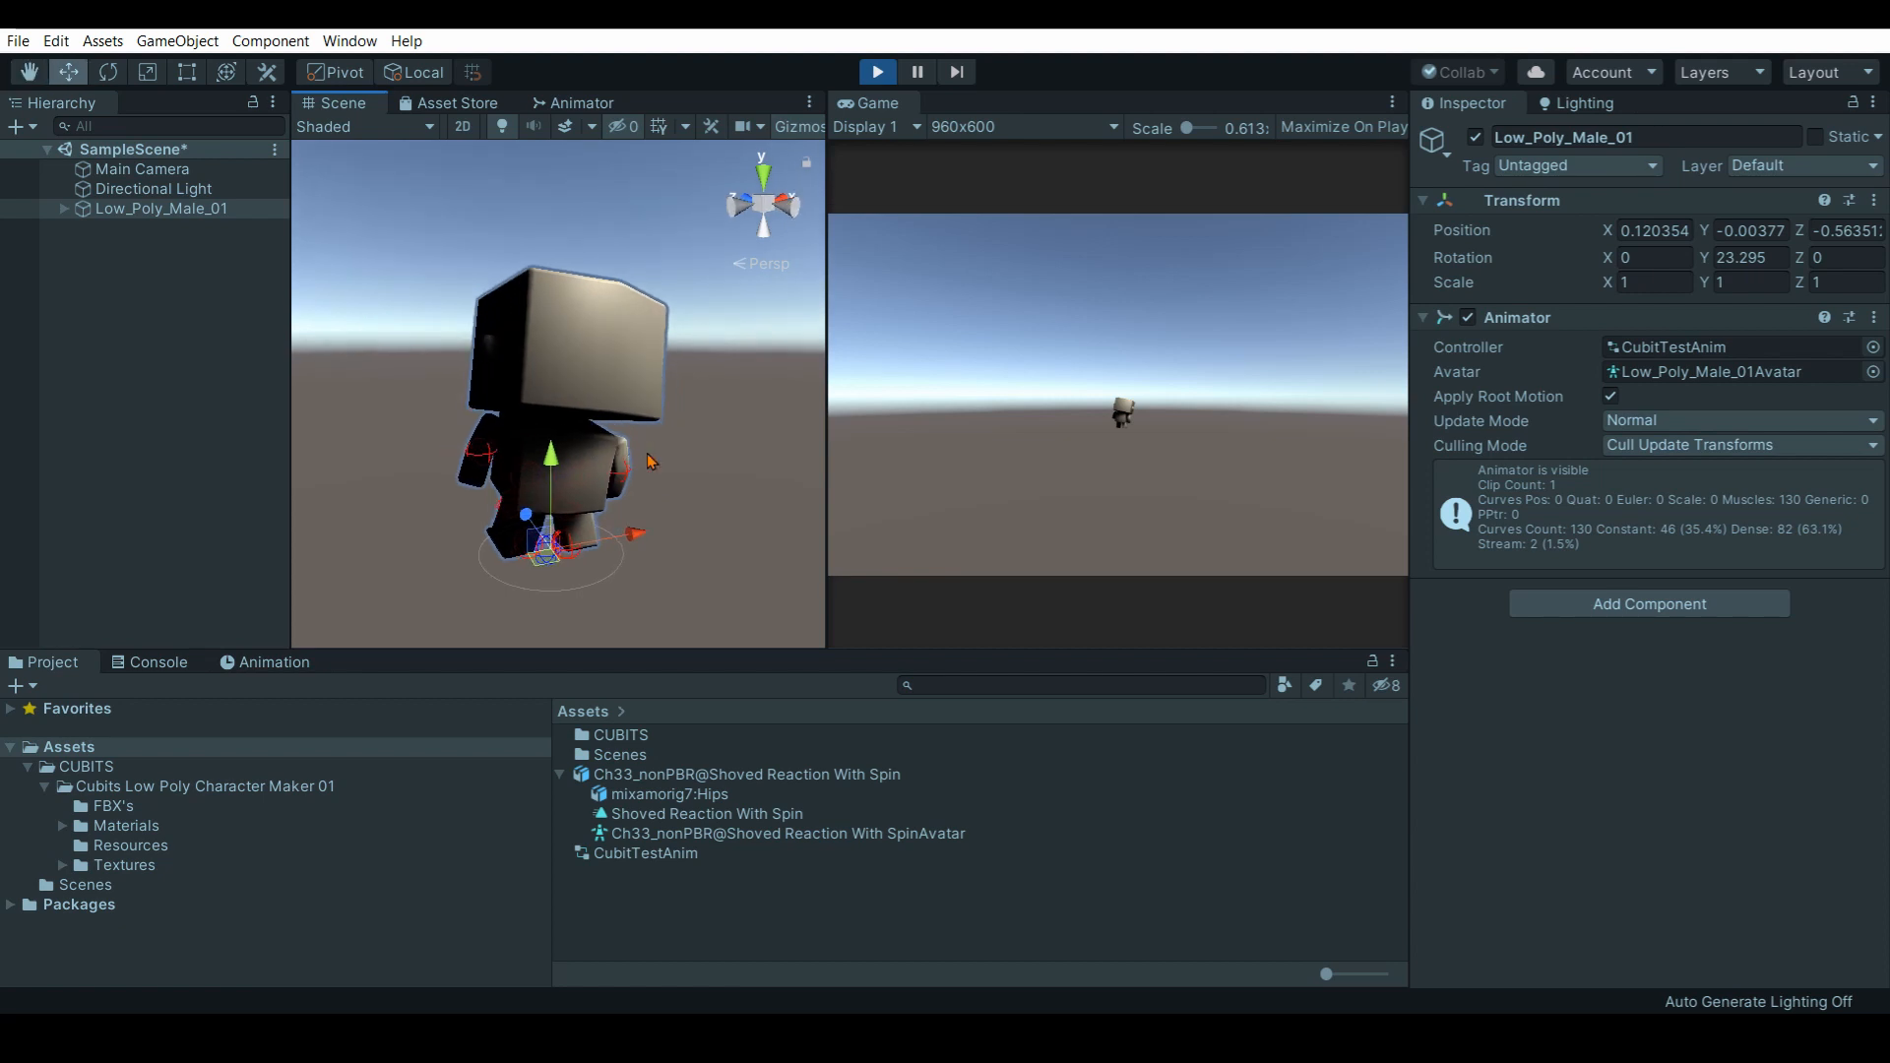
Review the rig import settings of Ch33_nonPBR@Shoved Reaction With Spin, including its animation type options, leaving them as they are.
click(563, 779)
click(561, 777)
click(679, 774)
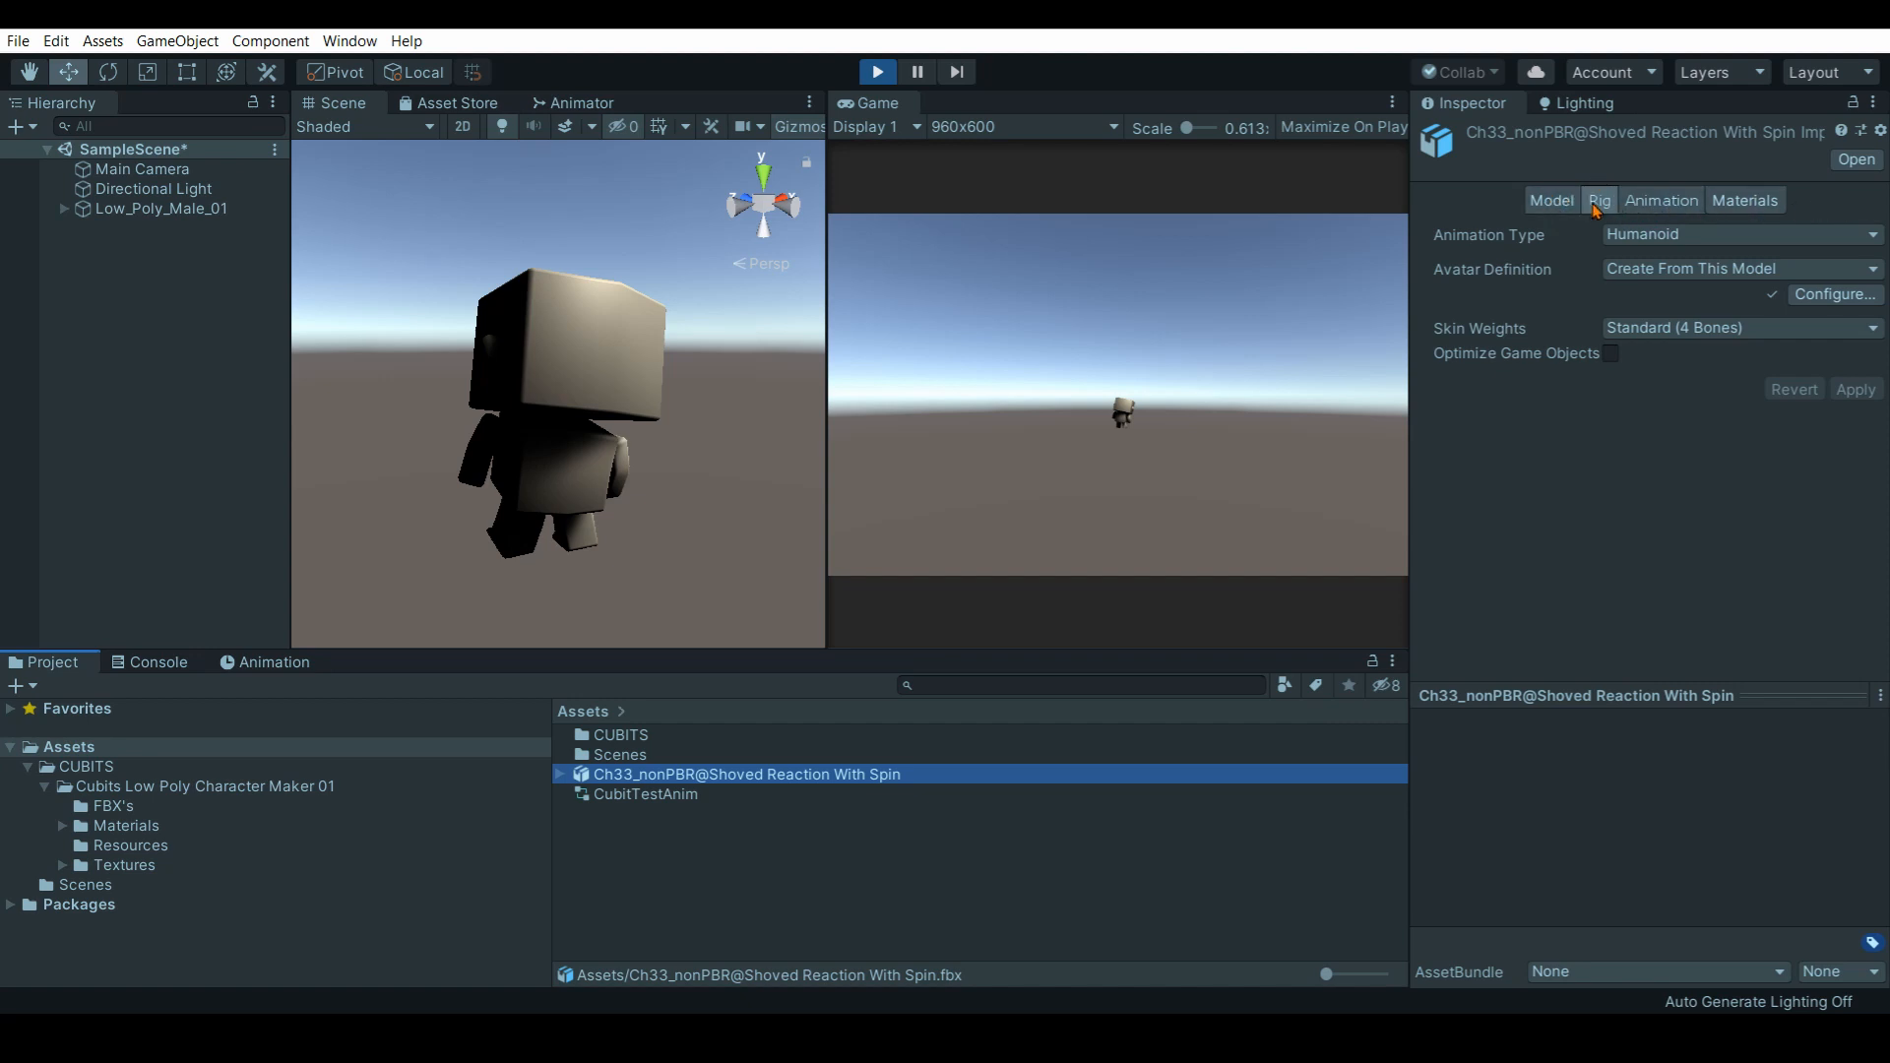
click(1600, 202)
click(1711, 236)
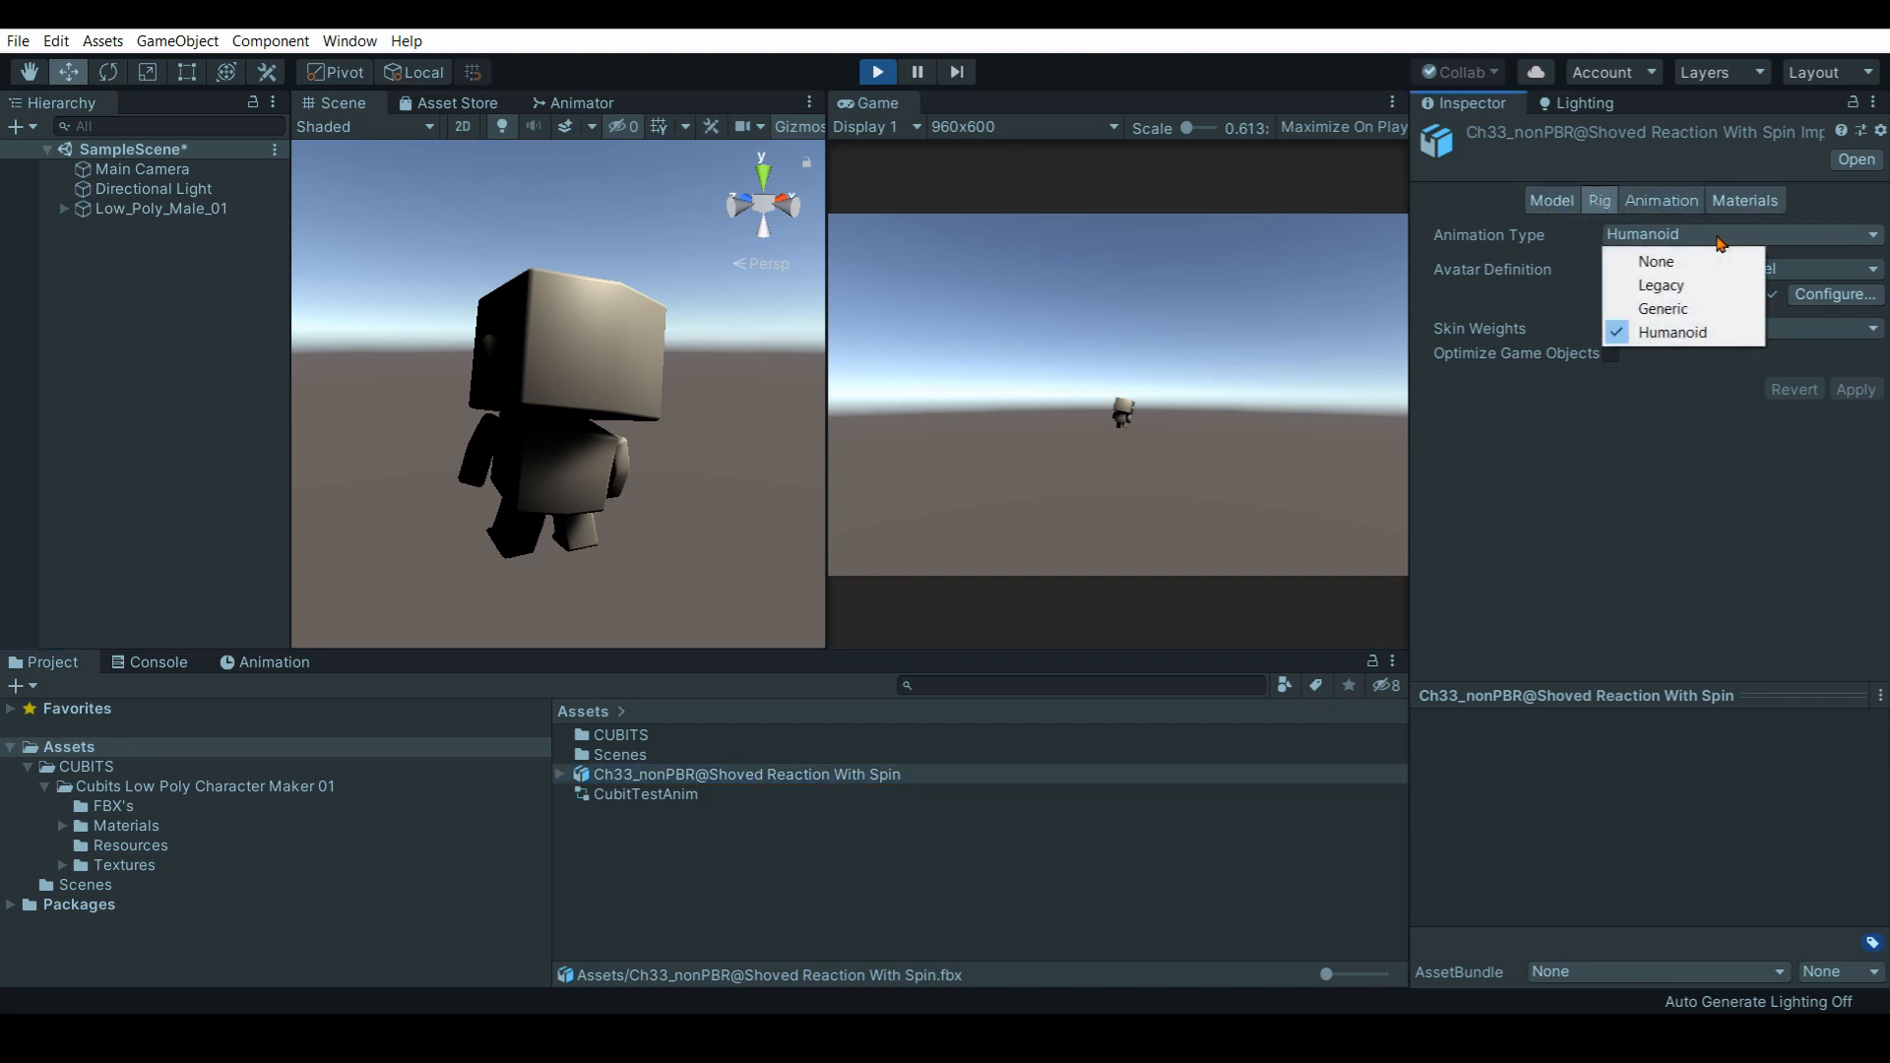
click(1759, 512)
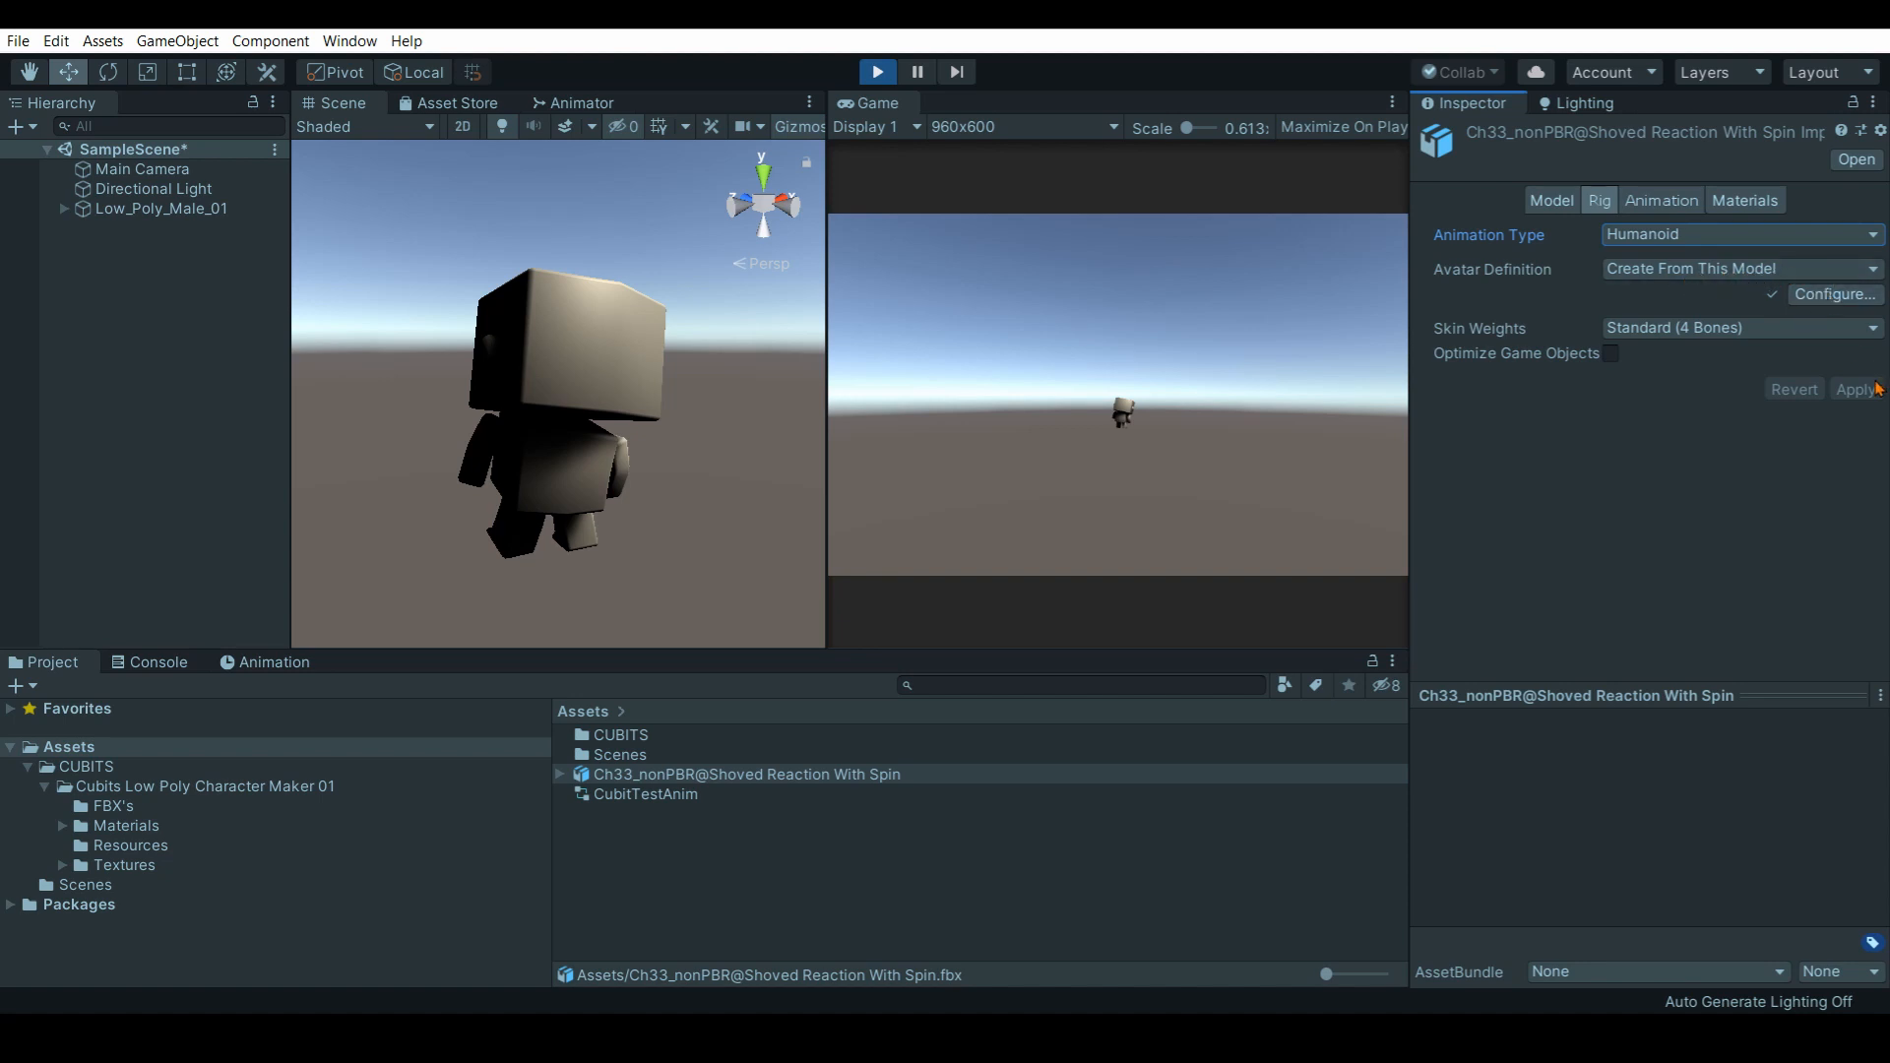
click(799, 864)
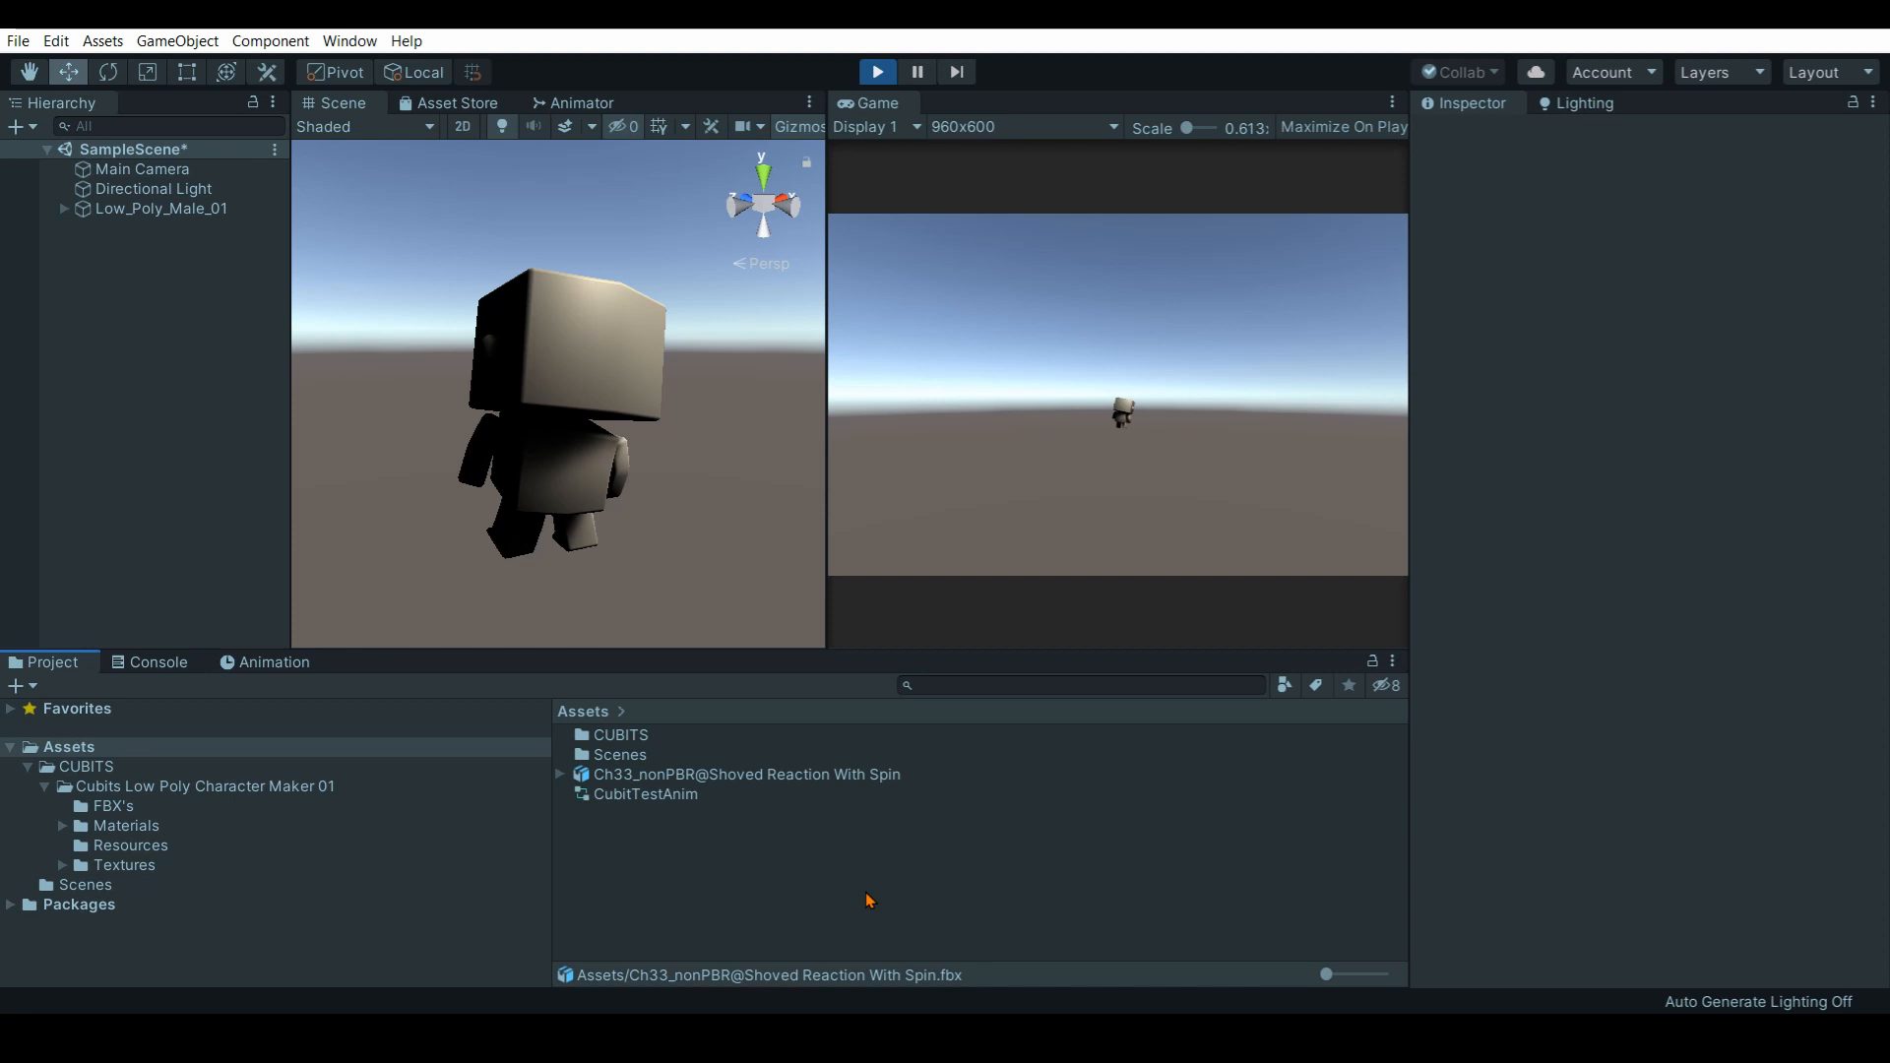
scroll(563, 387, down, 5)
scroll(563, 387, up, 2)
alt+drag(564, 389, 446, 509)
scroll(571, 455, up, 8)
scroll(571, 454, down, 6)
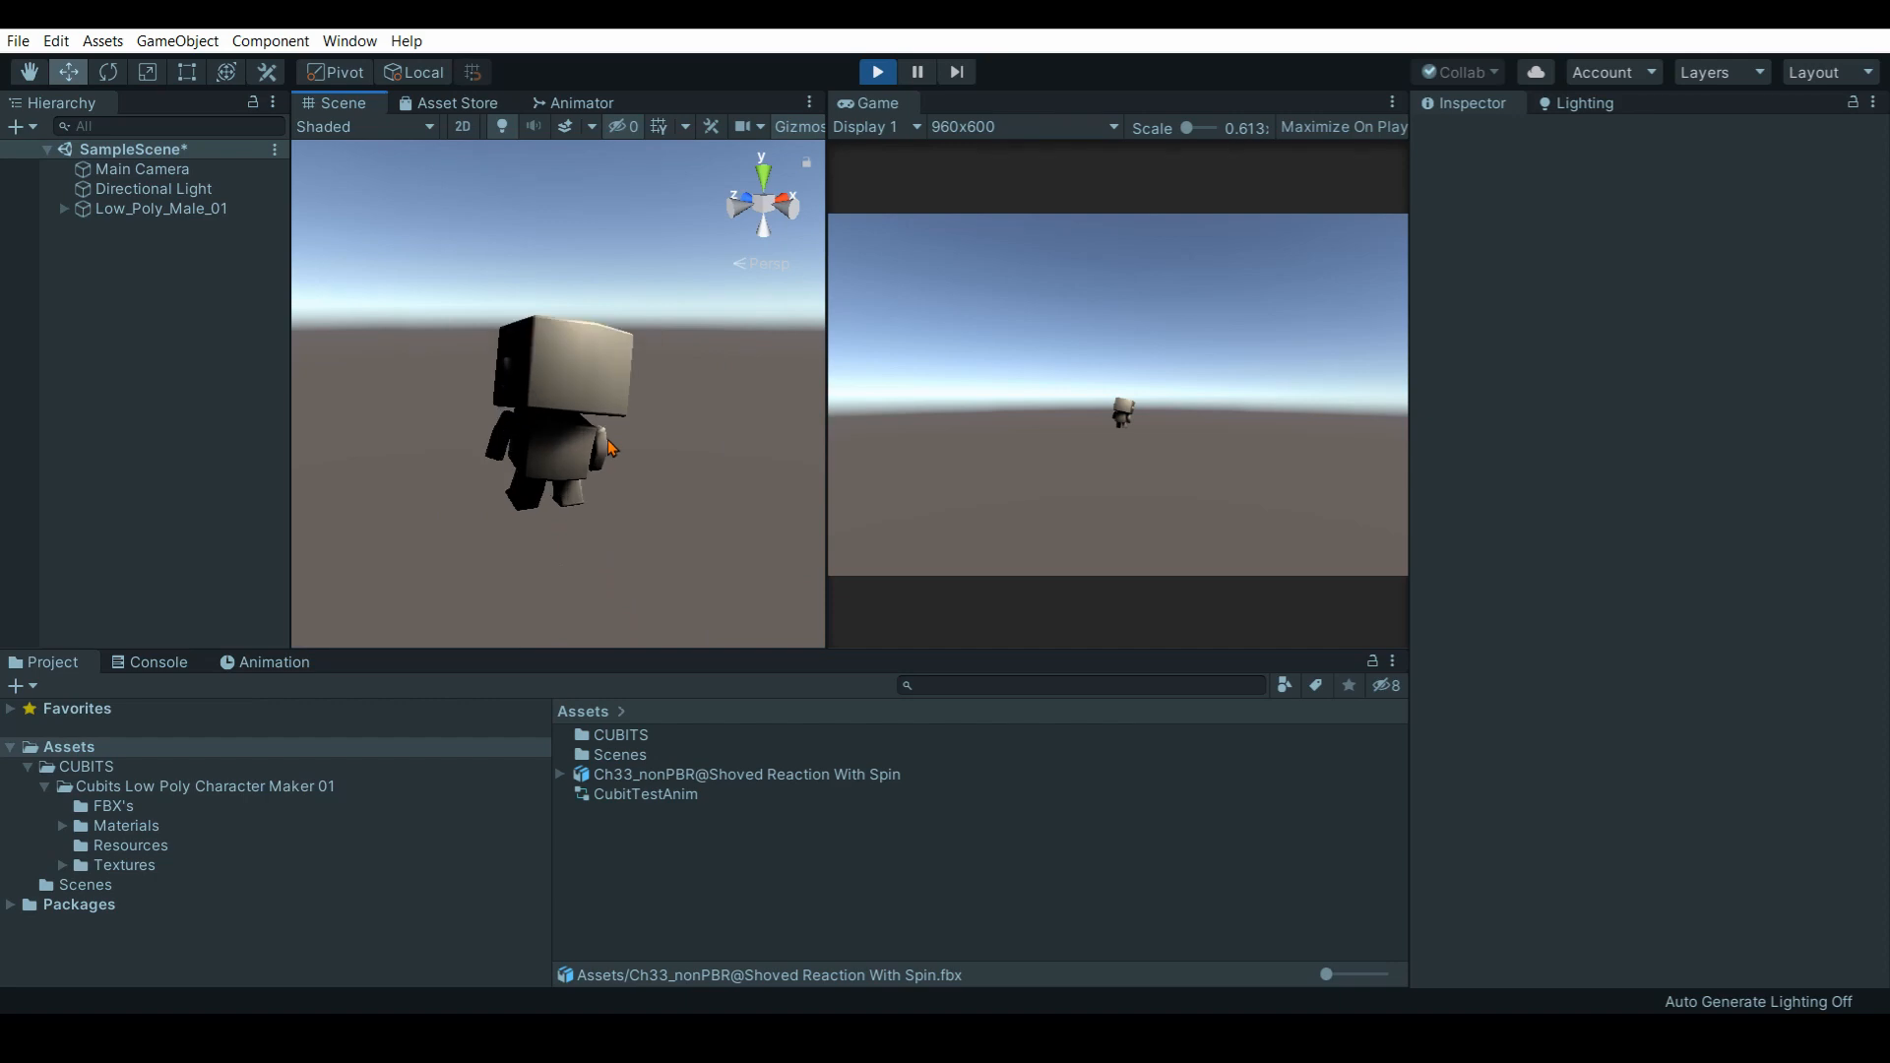